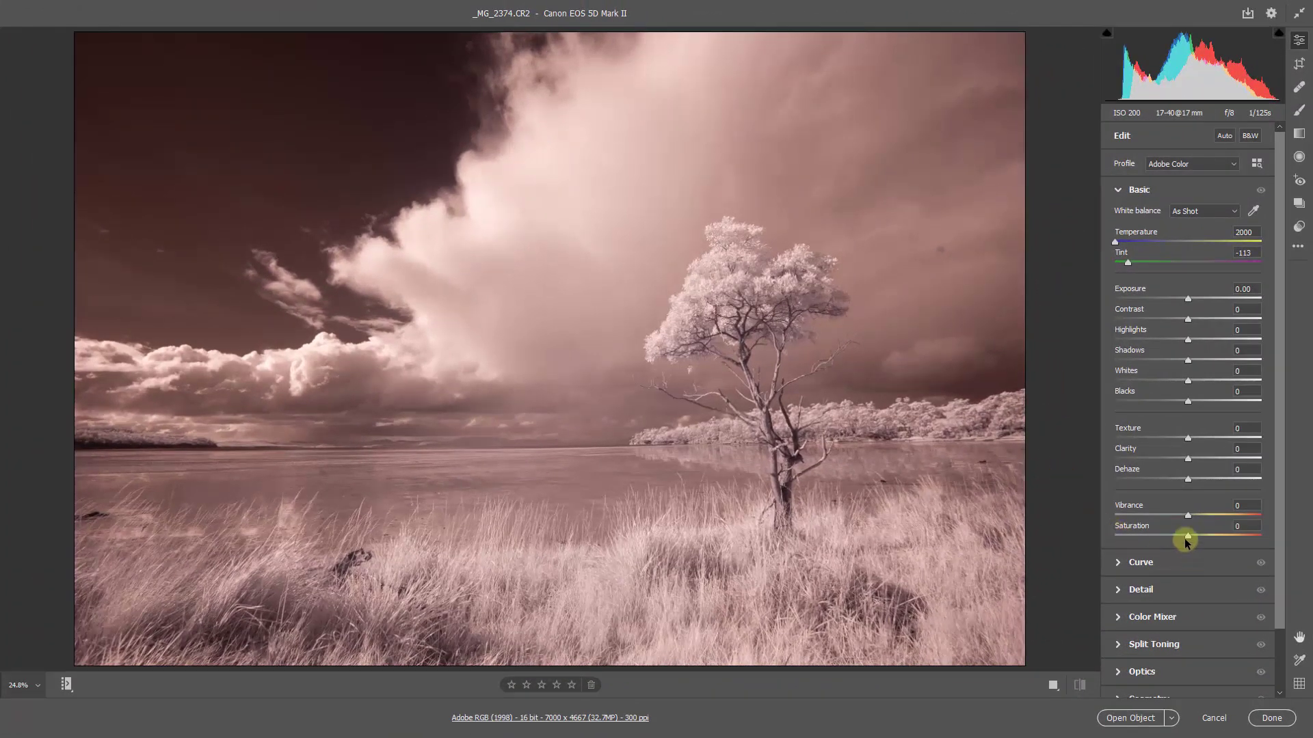
# Desaturate the photo by setting Saturation to -100, and enable the lens profile corrections with their details expanded.
pyautogui.moveTo(1188, 540); pyautogui.dragTo(1129, 542)
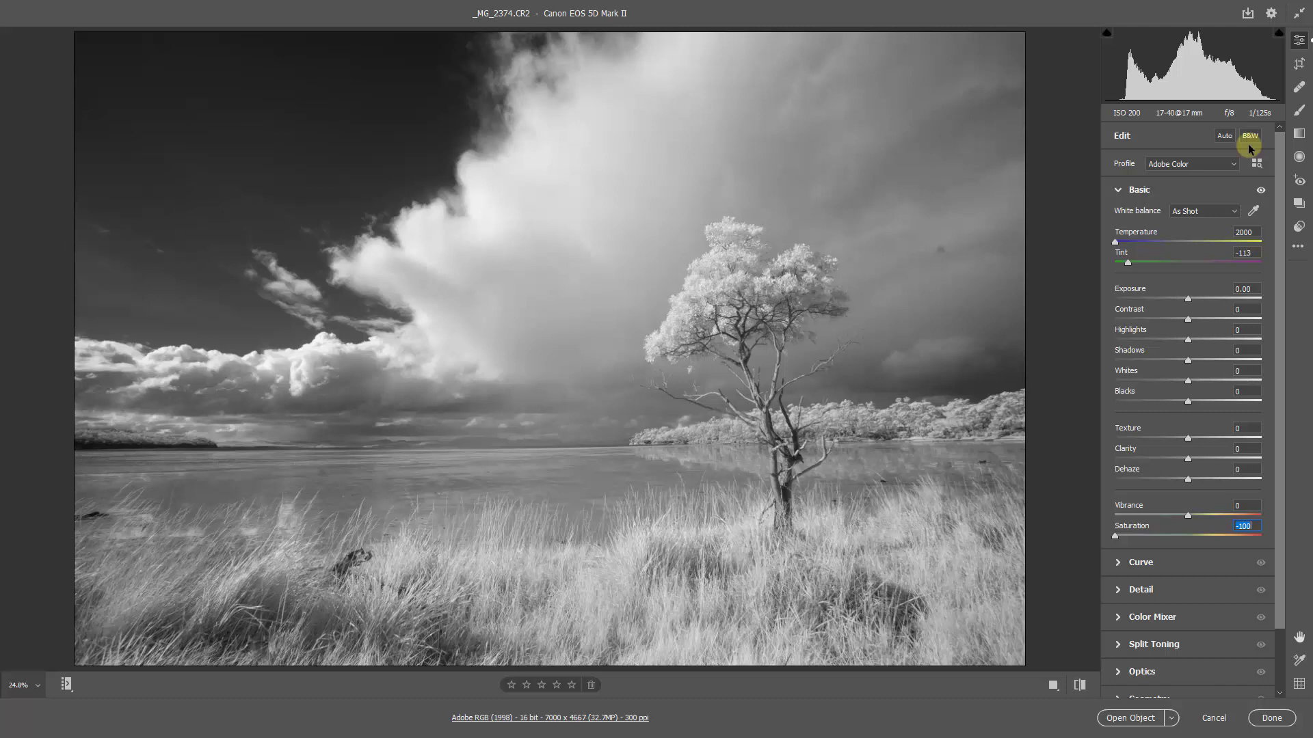
pyautogui.click(1250, 138)
pyautogui.click(1117, 673)
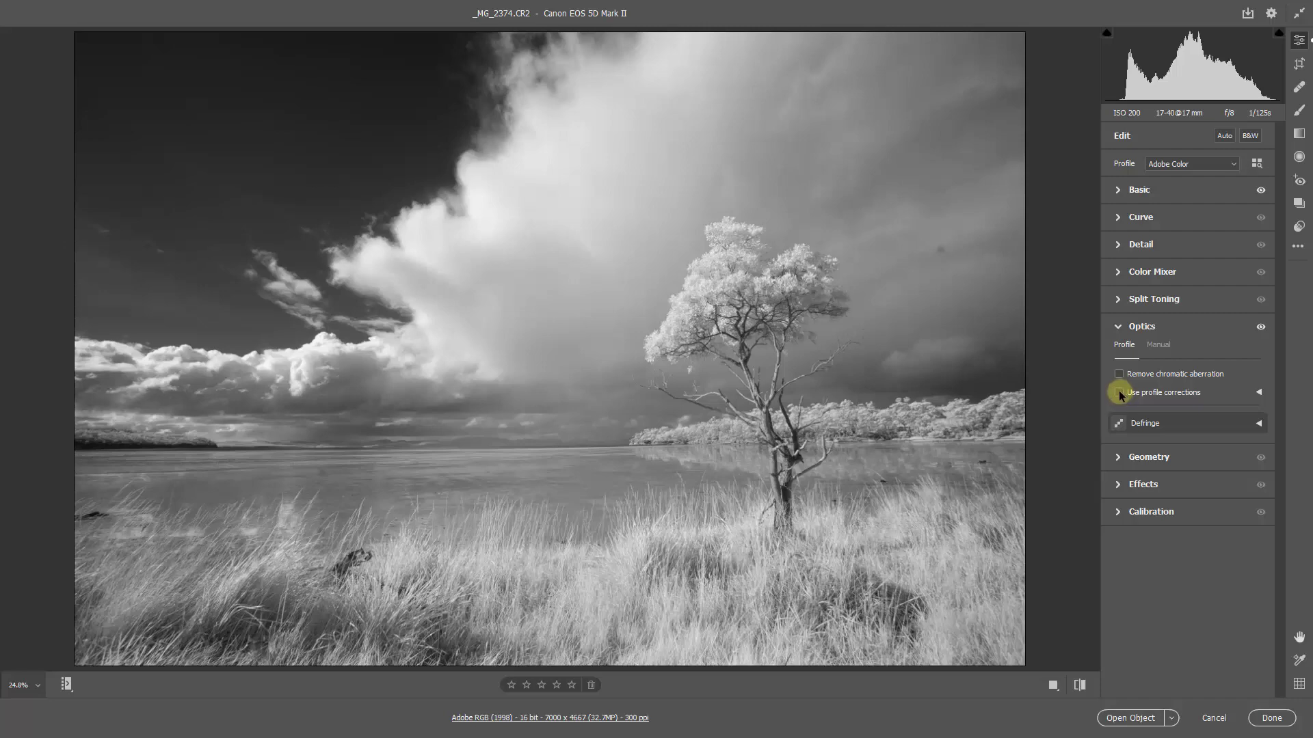
pyautogui.click(1119, 393)
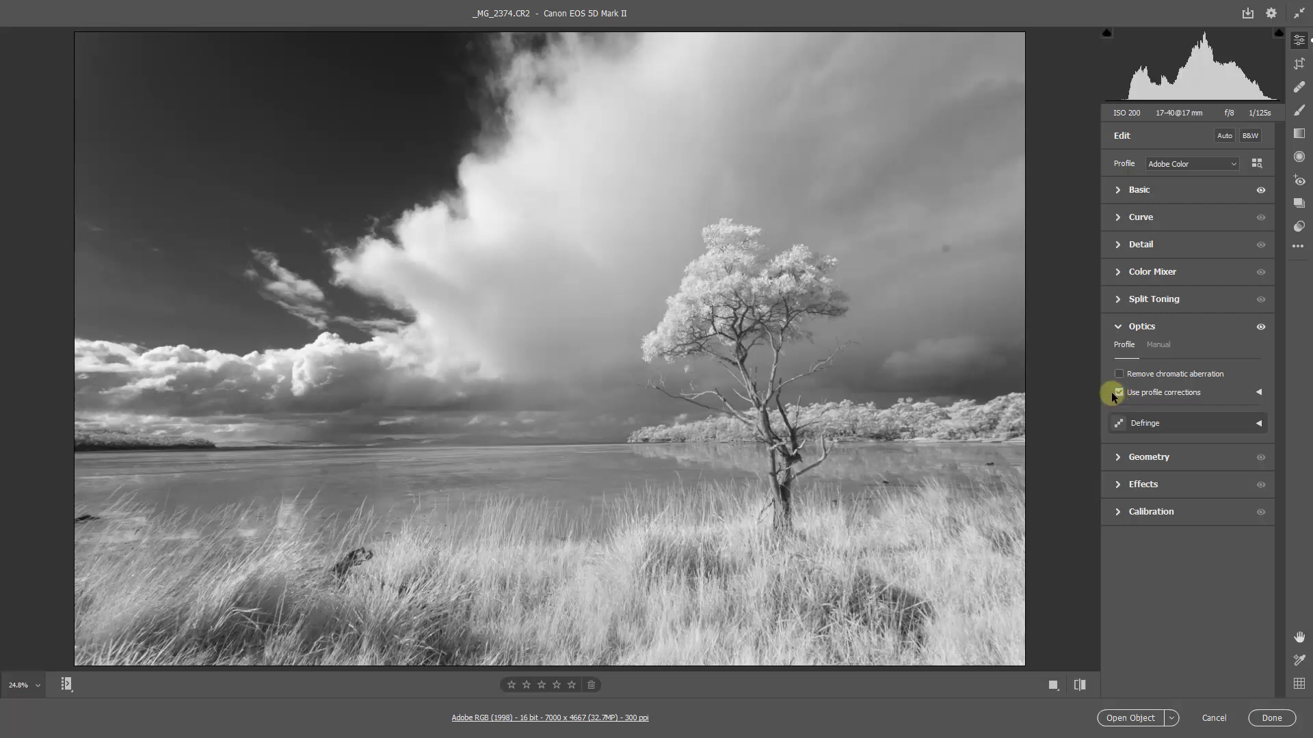
pyautogui.click(1258, 392)
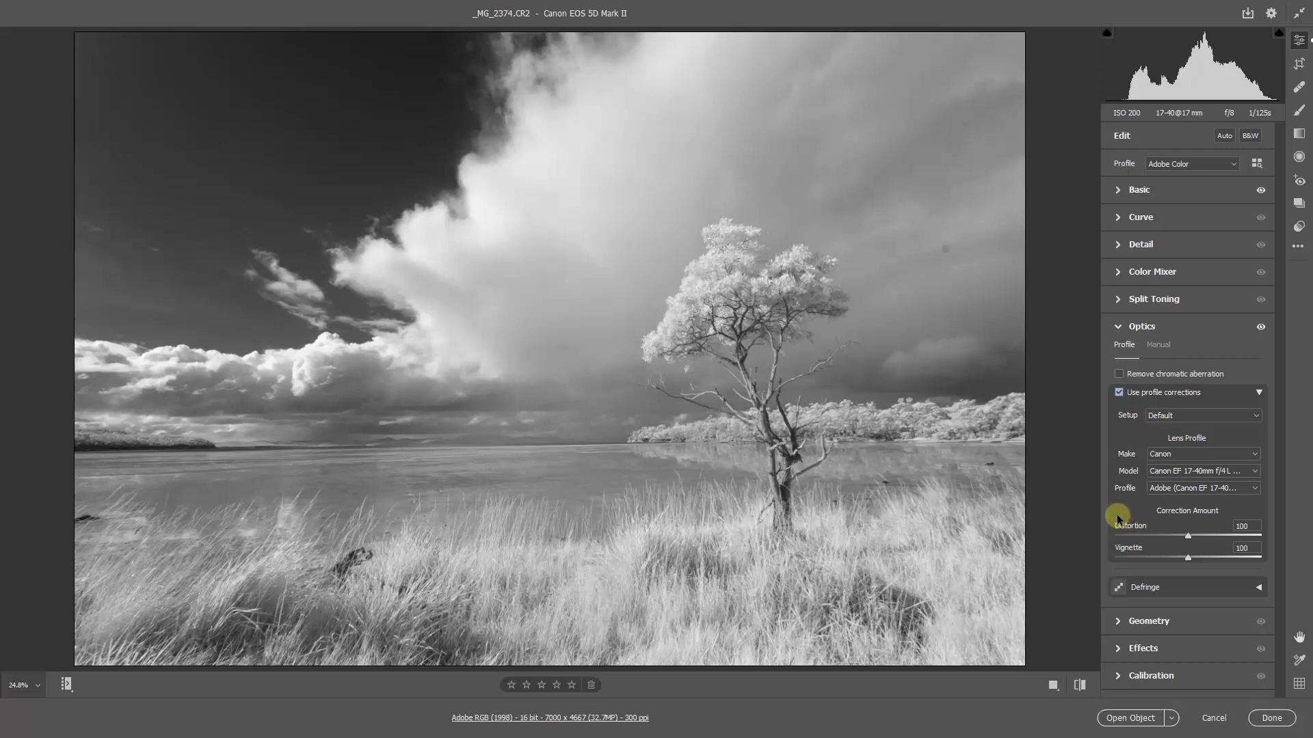
# Set the photo's Saturation to -99 and darken it with an Exposure of -0.30.
pyautogui.click(1119, 190)
pyautogui.press('Up')
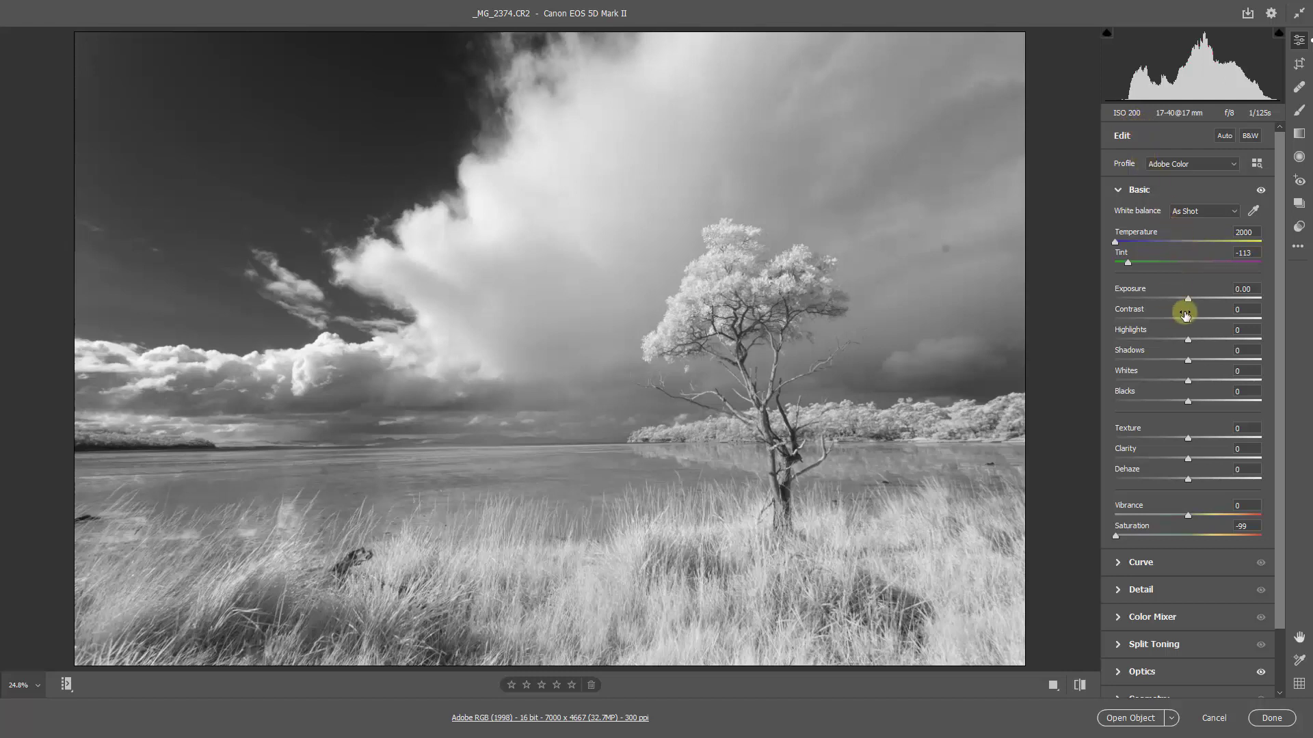
pyautogui.moveTo(1189, 302); pyautogui.dragTo(1183, 302)
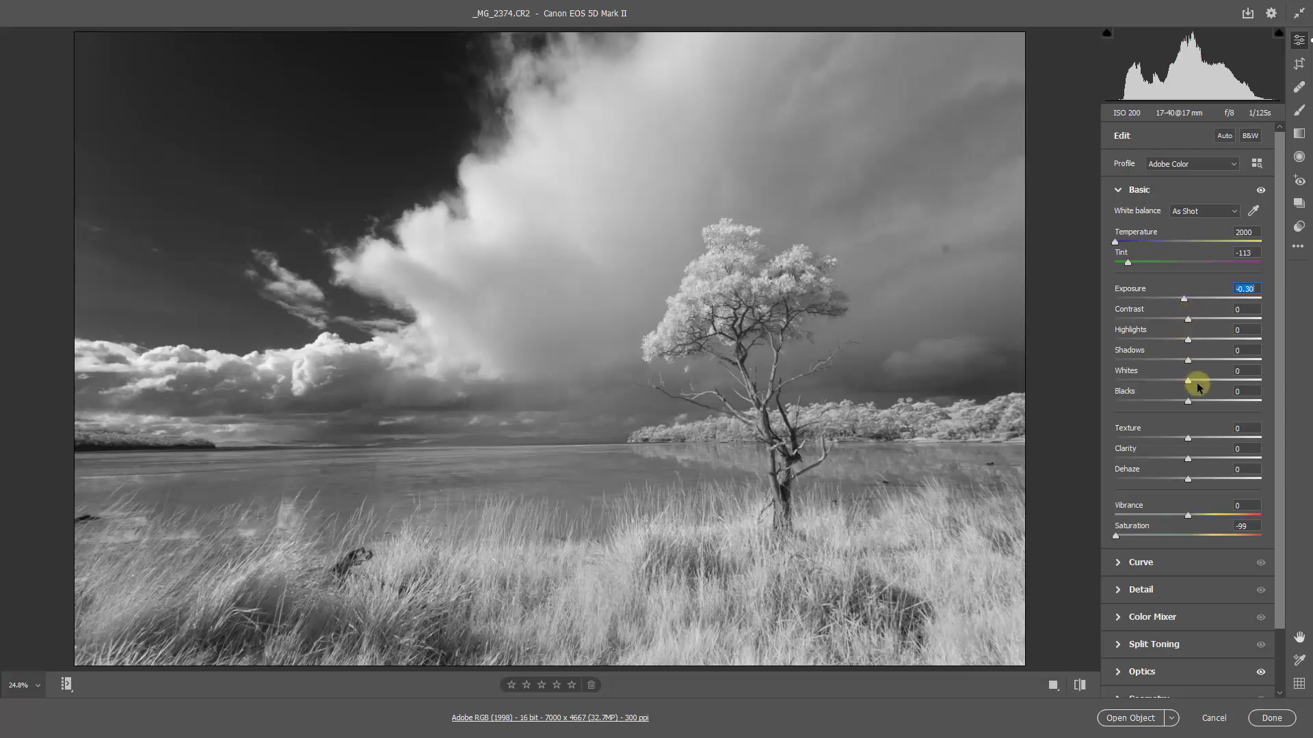
# Set Whites to +41, using the highlight clipping warning to avoid blown-out areas in the clouds.
pyautogui.click(1219, 381)
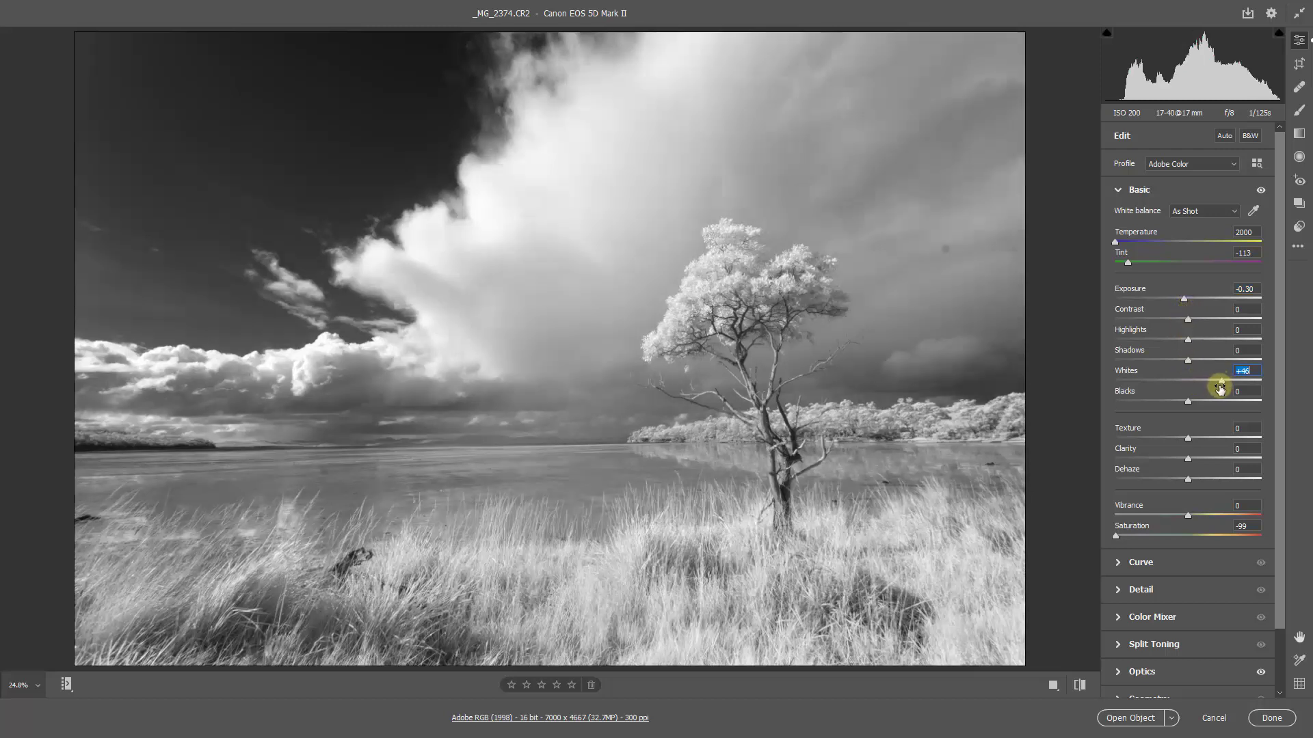
pyautogui.moveTo(1221, 380)
pyautogui.mouseDown()
pyautogui.moveTo(1245, 379)
pyautogui.moveTo(1223, 383)
pyautogui.mouseUp()
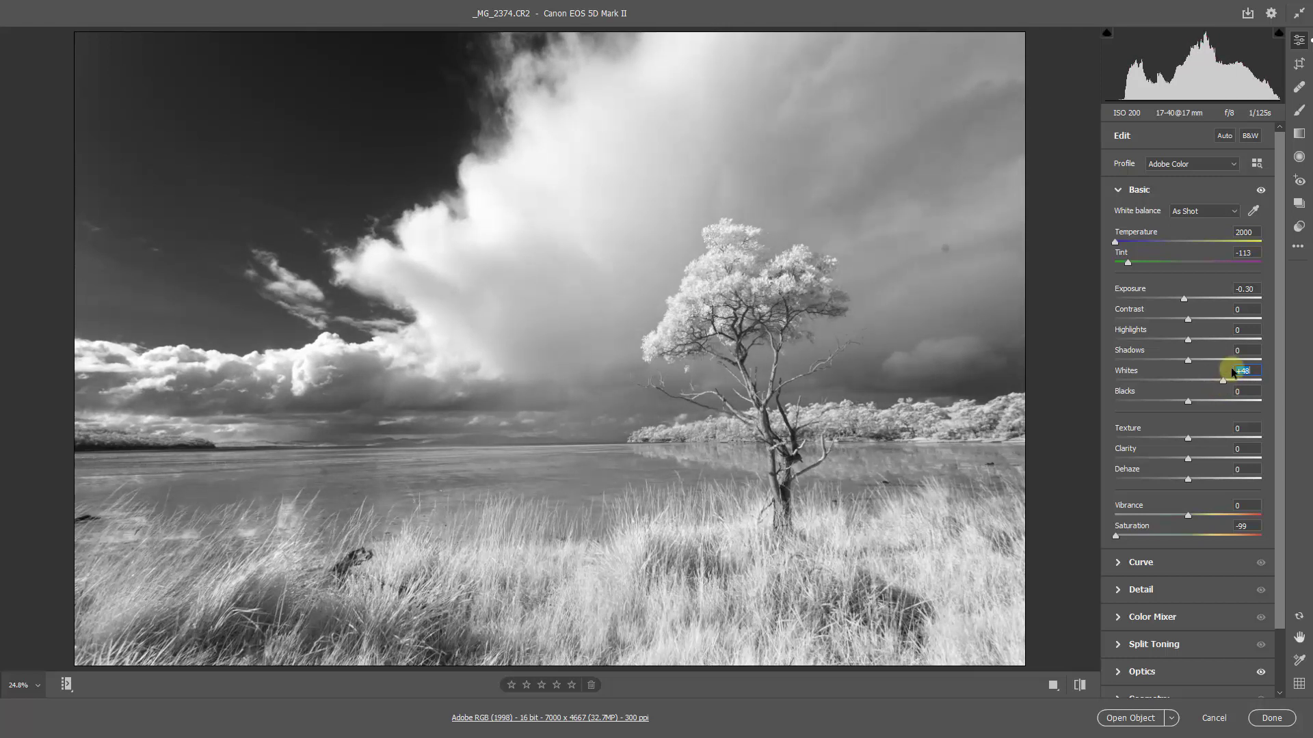
pyautogui.click(1278, 34)
pyautogui.moveTo(1224, 383); pyautogui.dragTo(1245, 383)
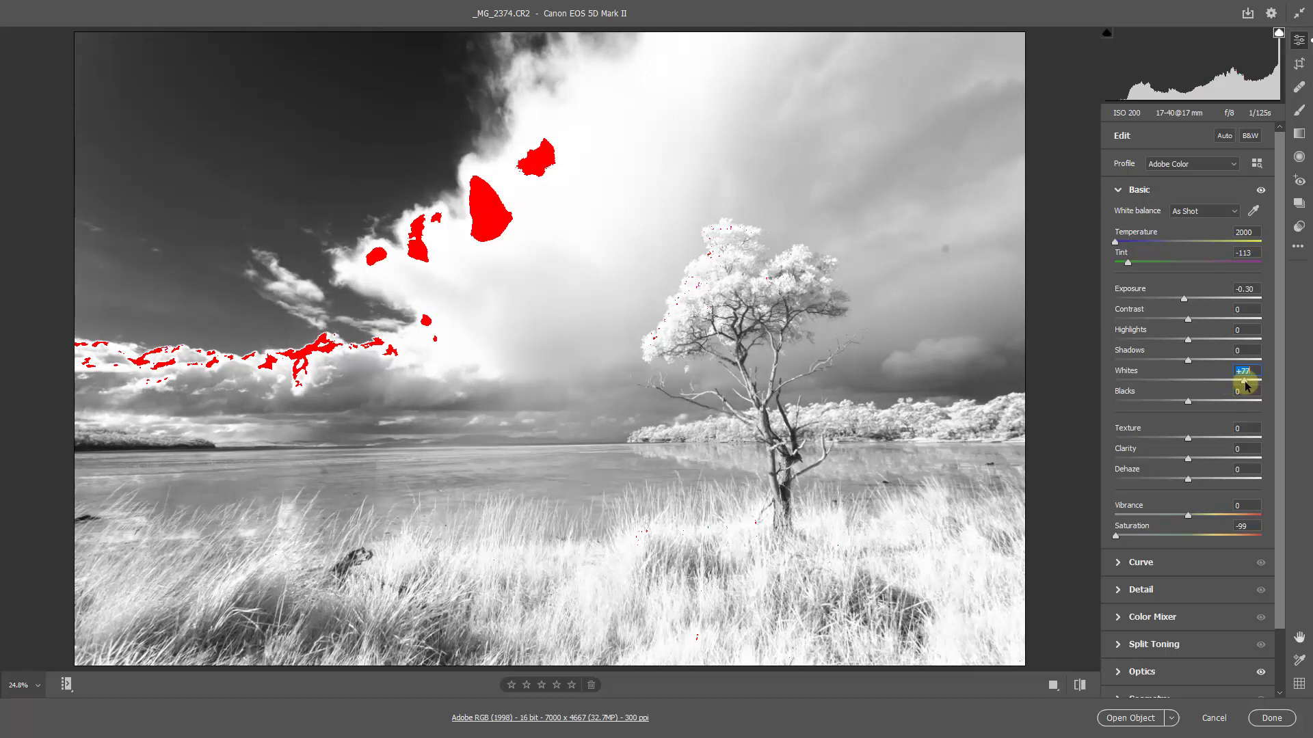
pyautogui.moveTo(1245, 385); pyautogui.dragTo(1217, 382)
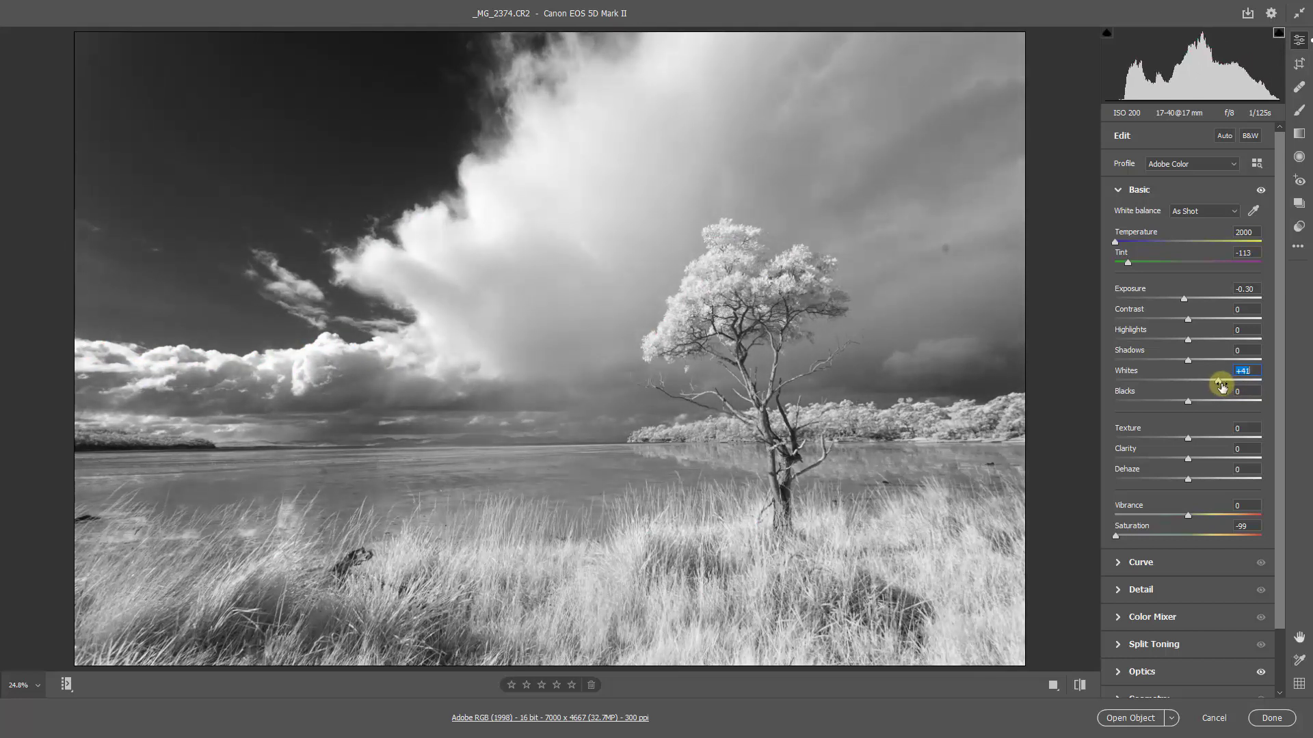
pyautogui.click(1279, 32)
# Deepen the photo's contrast with Blacks at -67, Clarity at +48 and Dehaze at +13.
pyautogui.moveTo(1186, 406); pyautogui.dragTo(1126, 404)
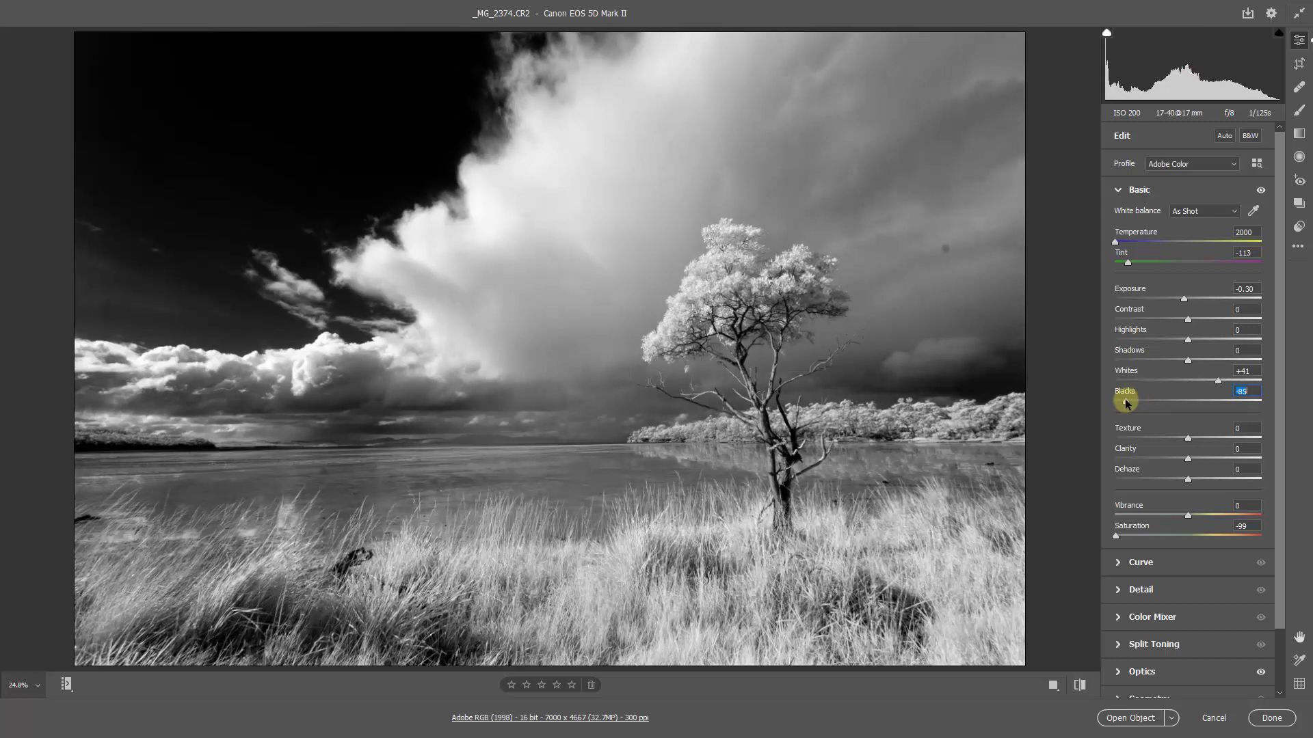
pyautogui.moveTo(1125, 400); pyautogui.dragTo(1123, 398)
pyautogui.moveTo(1124, 401)
pyautogui.mouseDown()
pyautogui.moveTo(1158, 402)
pyautogui.moveTo(1138, 405)
pyautogui.mouseUp()
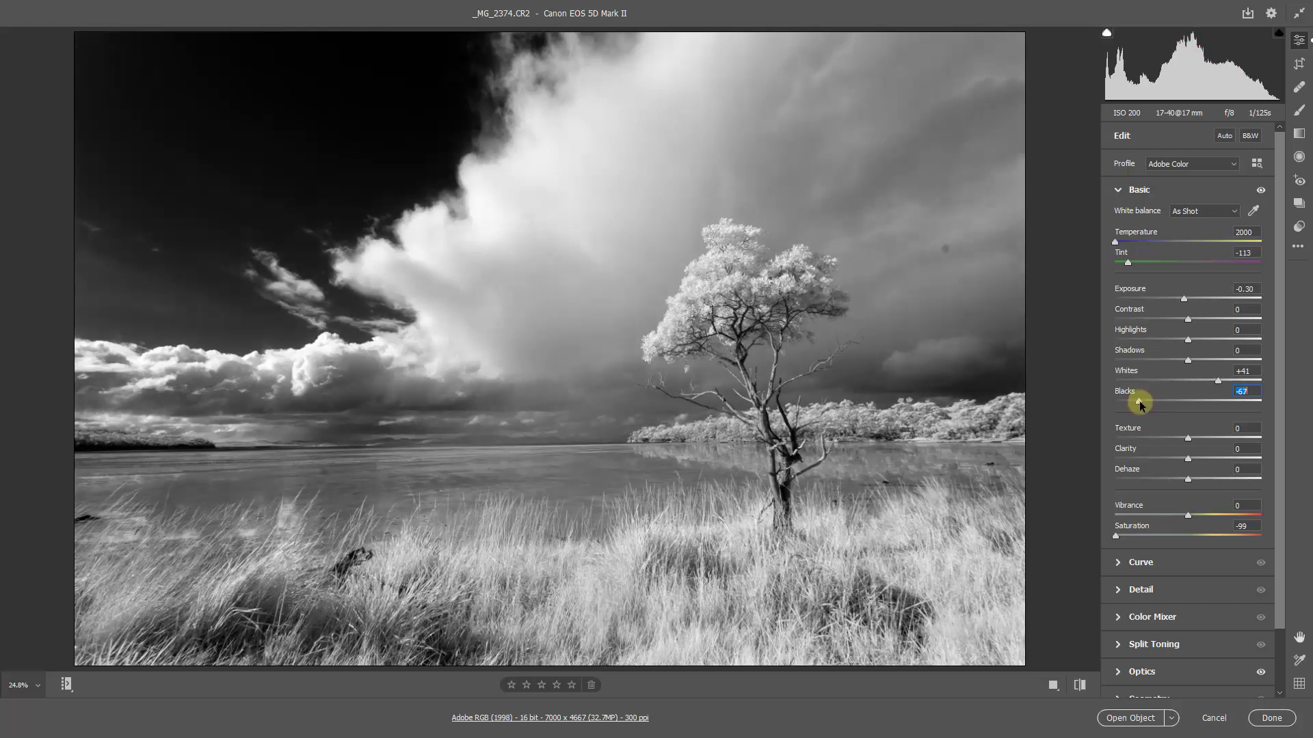
pyautogui.click(1221, 458)
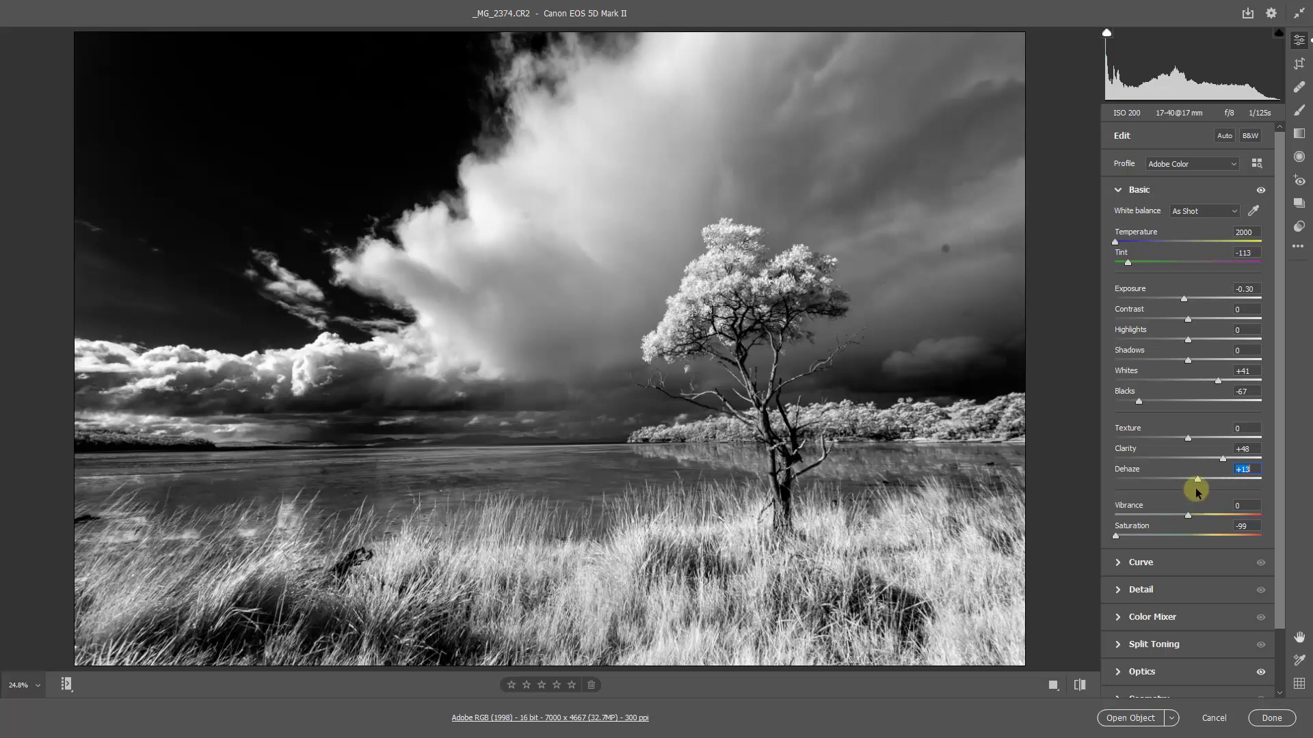
# Heal the dust spots: two in the sky beside the tree, one in the bright cloud and one on the water.
pyautogui.click(1300, 89)
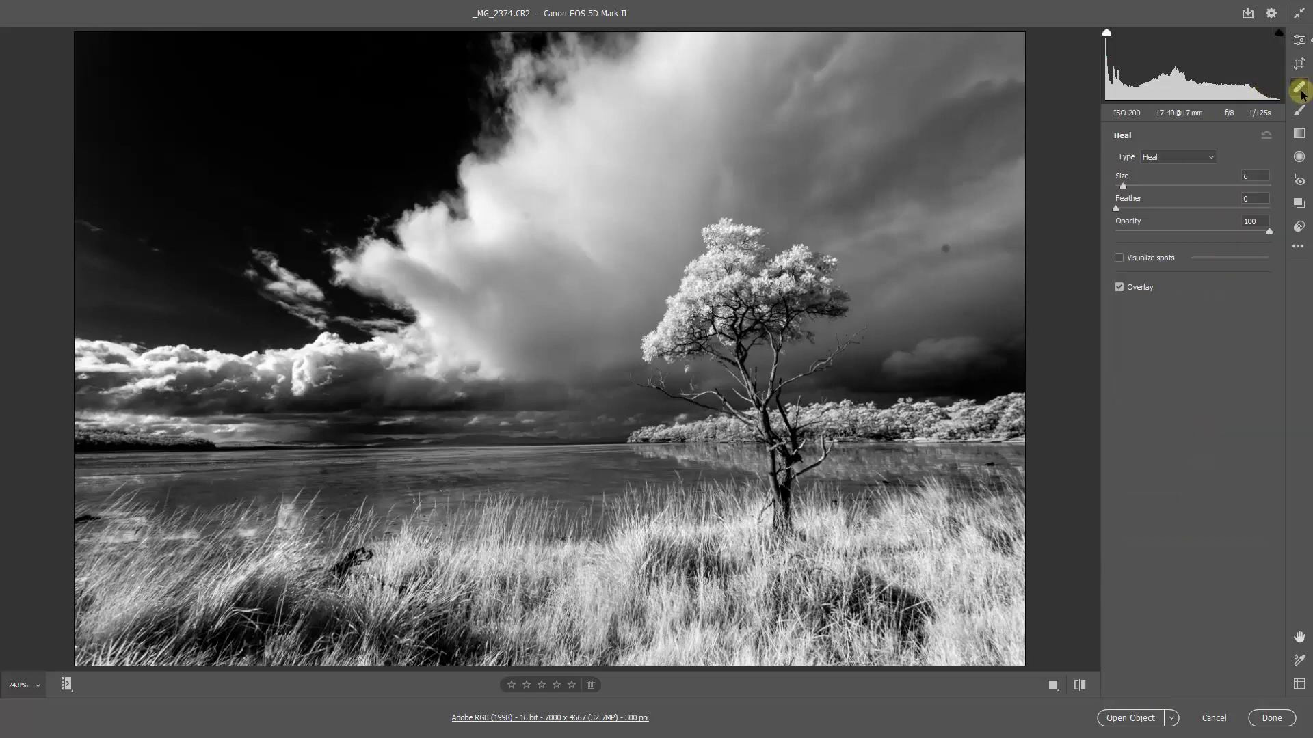
pyautogui.click(946, 248)
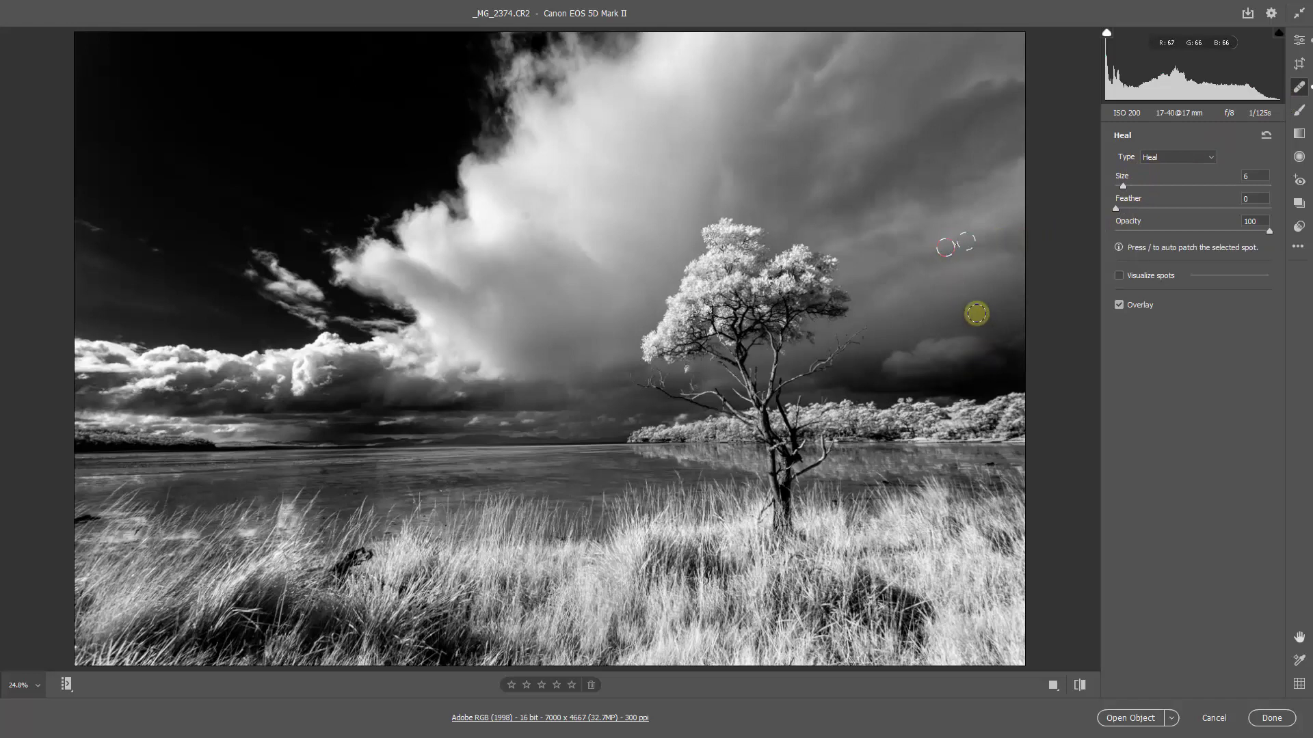
pyautogui.click(966, 312)
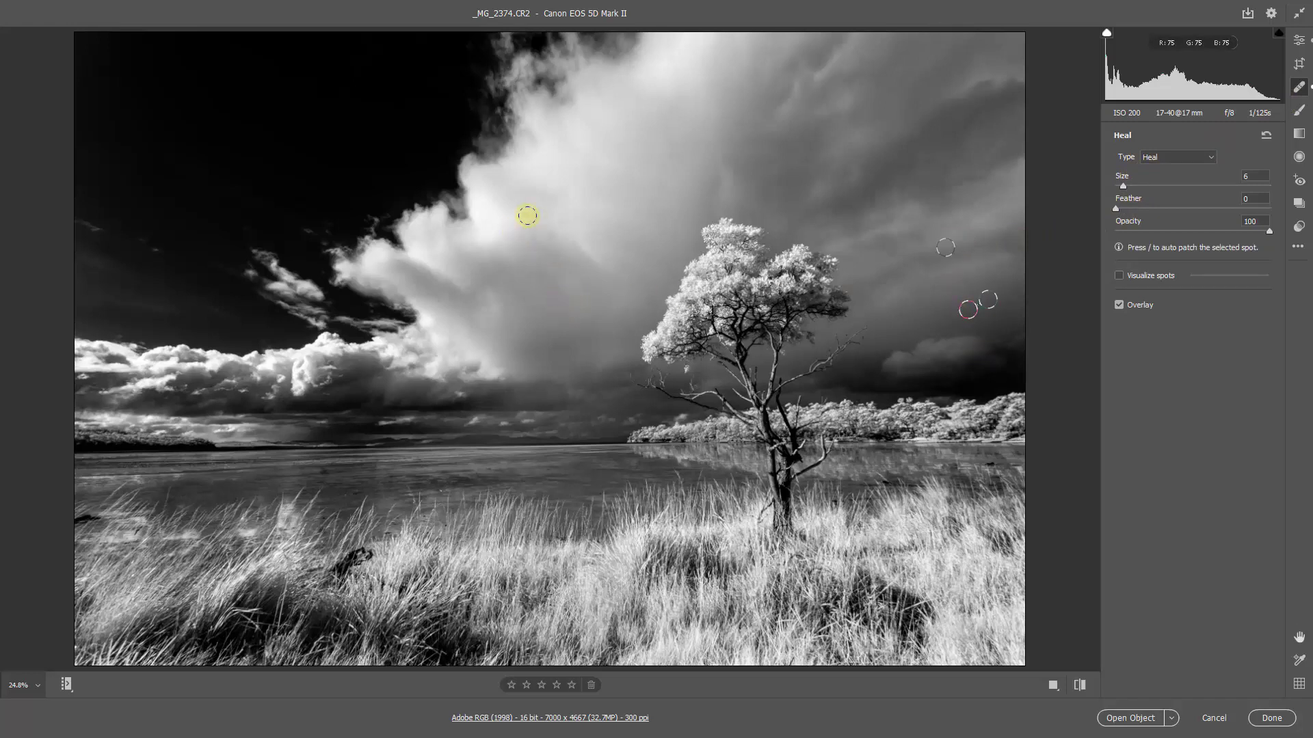
pyautogui.click(525, 215)
pyautogui.click(322, 470)
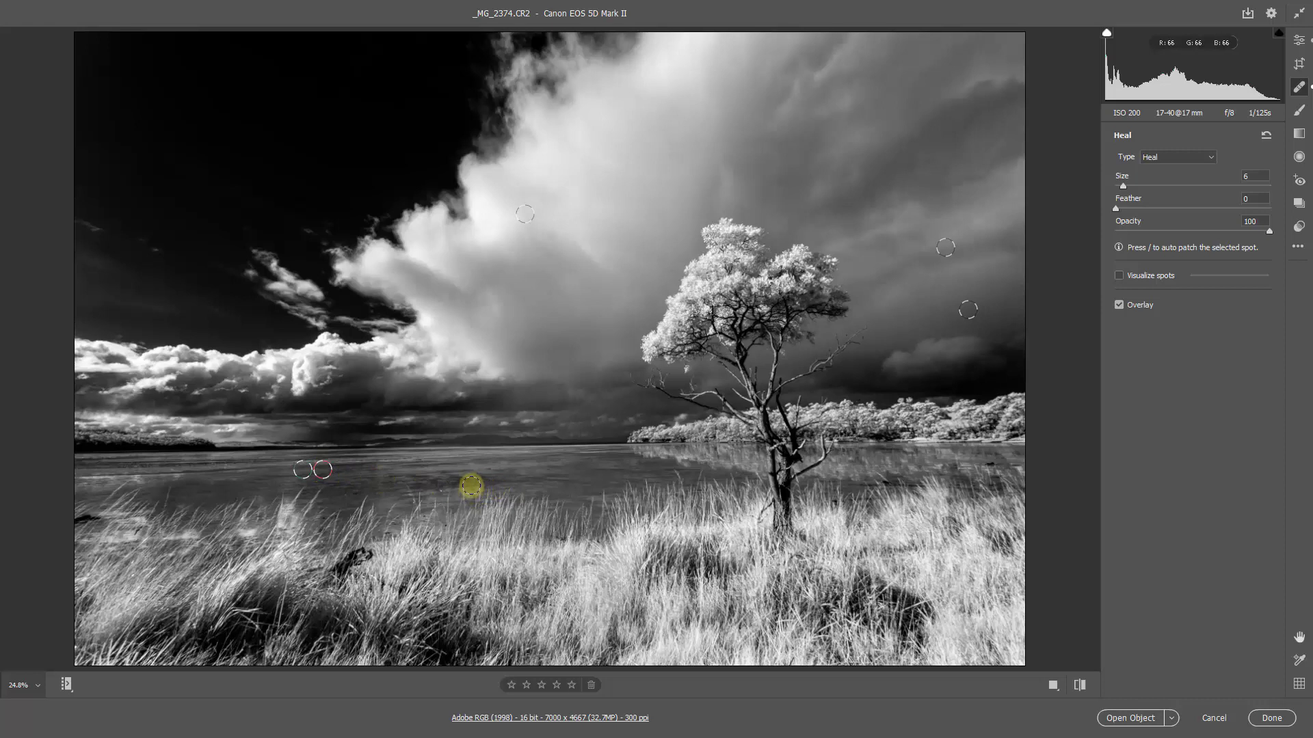
pyautogui.press('z')
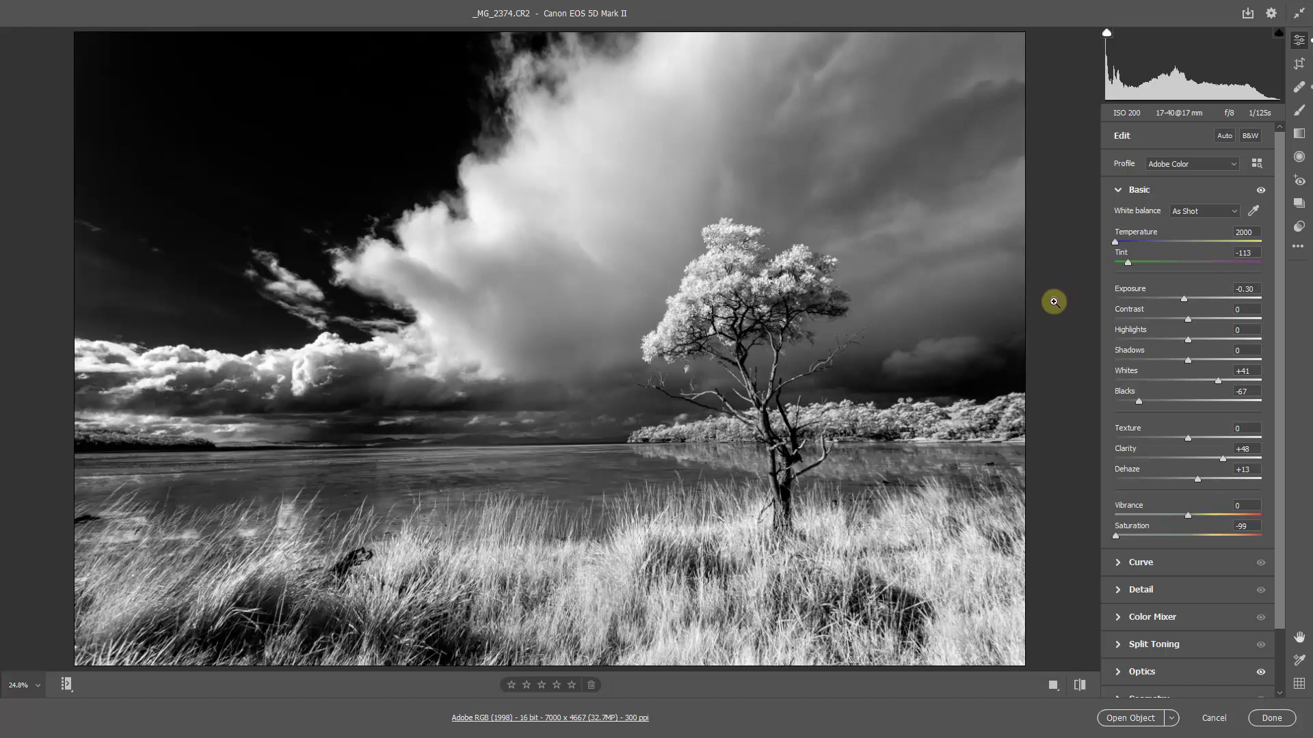
# Darken the lower-right grass with a graduated filter running up to the tree trunk, with Highlights -57 and Exposure -1.00.
pyautogui.click(1300, 134)
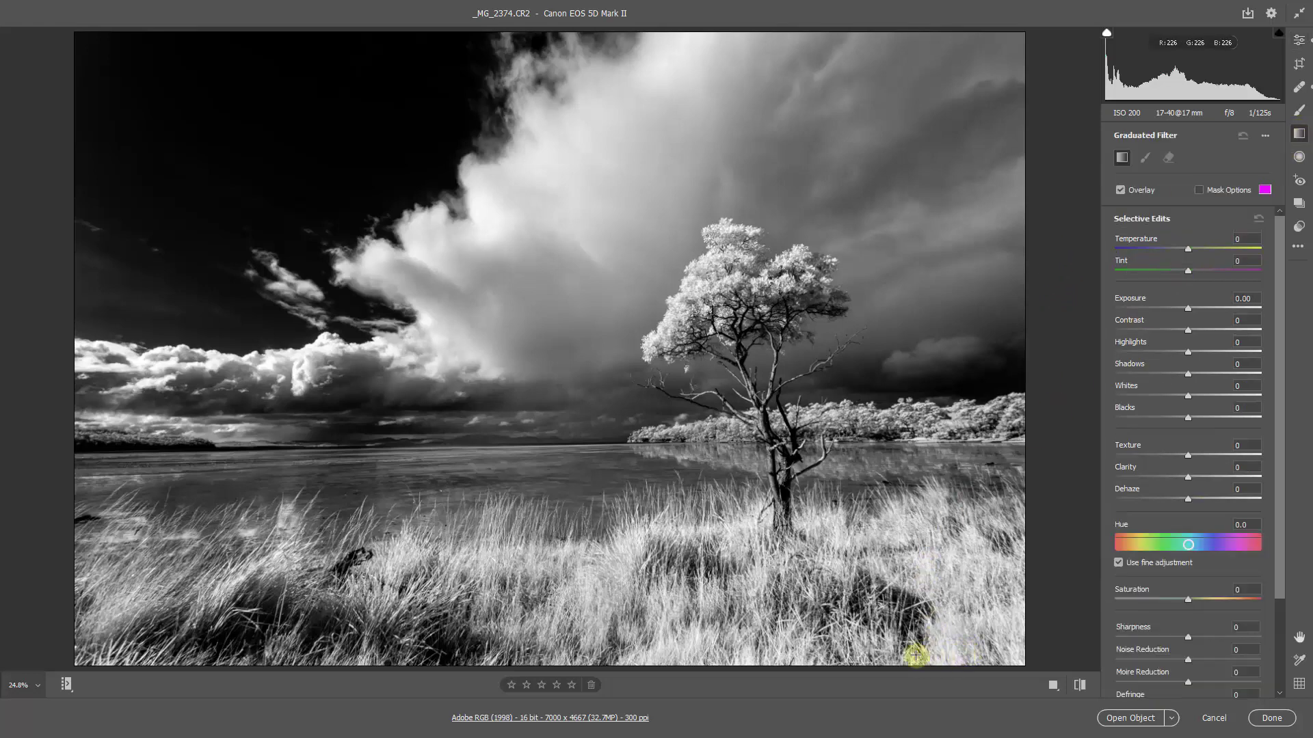
pyautogui.moveTo(895, 659); pyautogui.dragTo(840, 451)
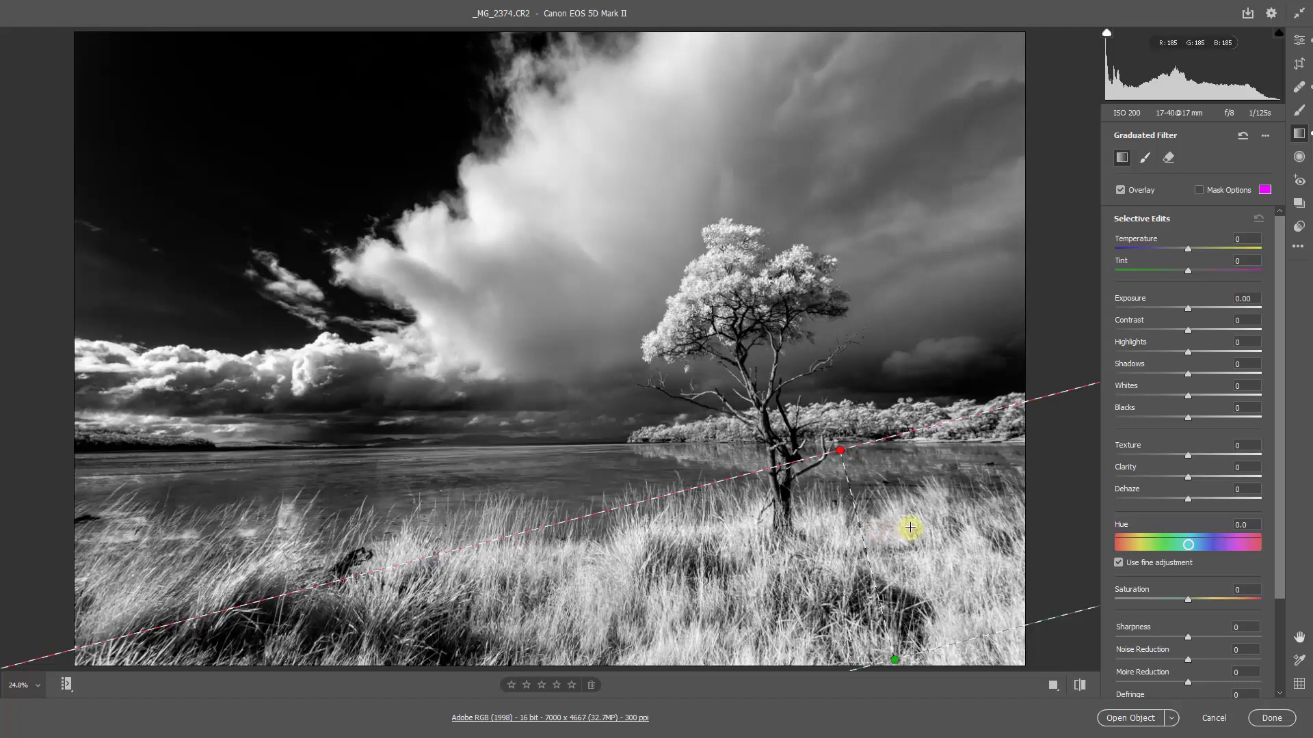
pyautogui.press('v')
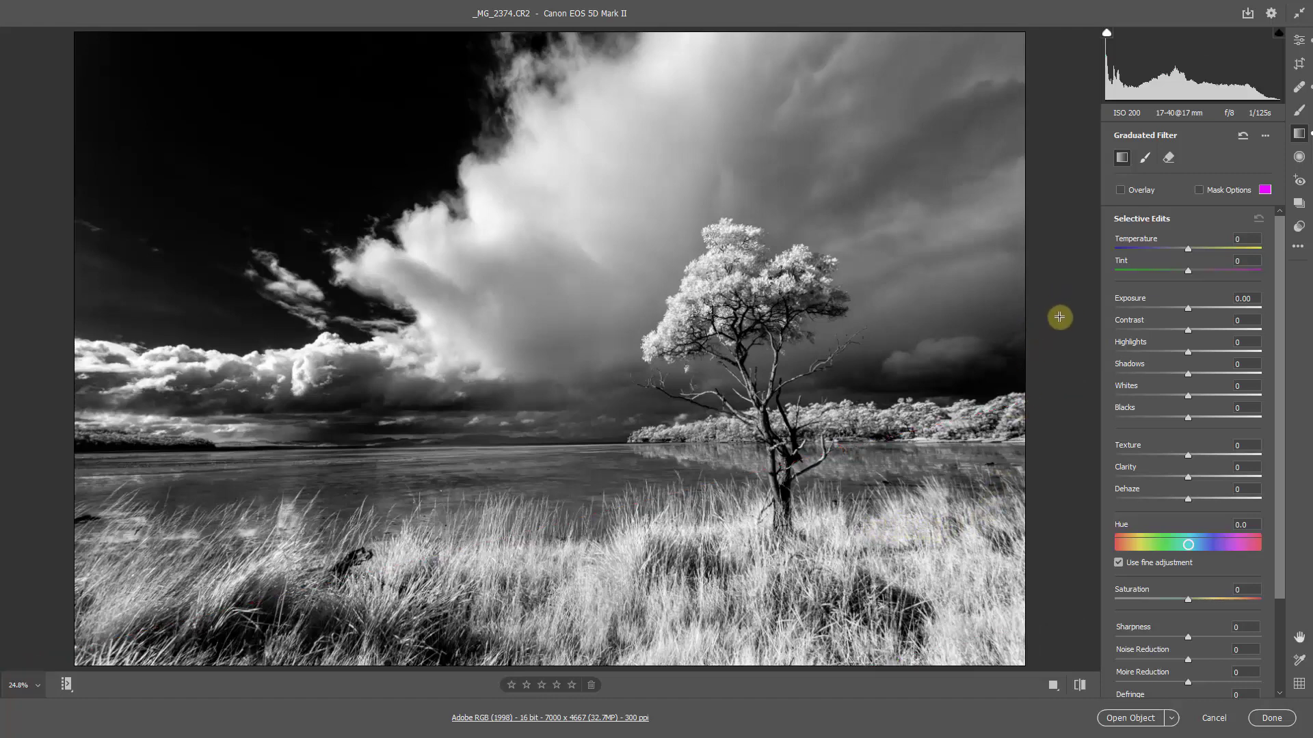
pyautogui.click(1154, 351)
pyautogui.moveTo(1155, 352); pyautogui.dragTo(1146, 353)
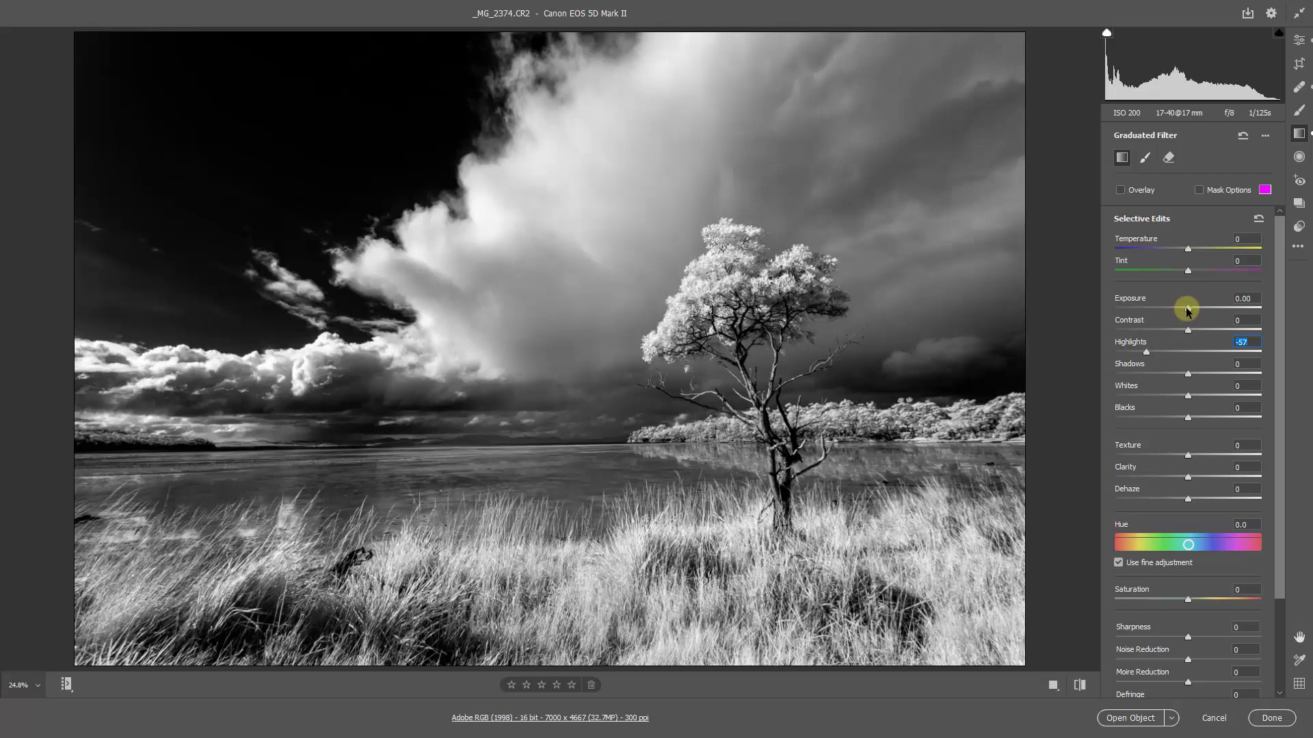
pyautogui.moveTo(1186, 309); pyautogui.dragTo(1171, 309)
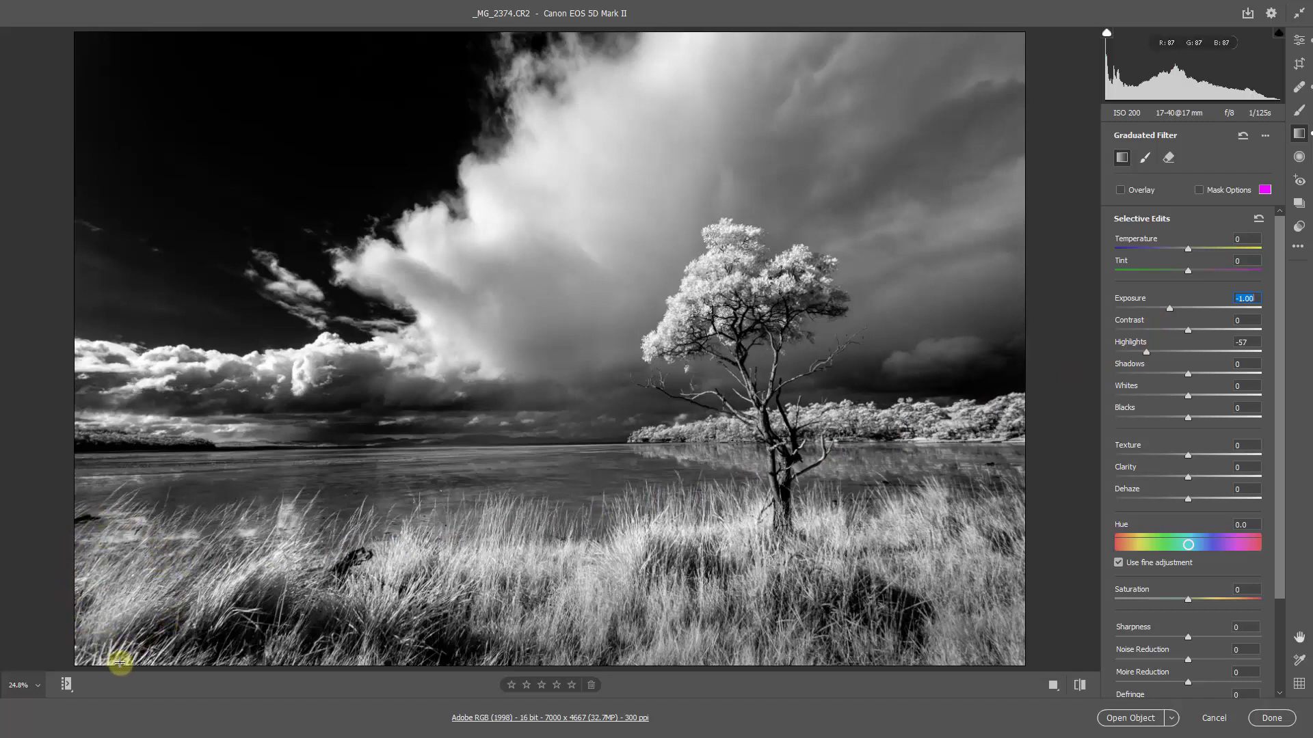
# Add a second graduated filter over the lower-left grass, reset its correction settings and set its Exposure to -0.50.
pyautogui.press('v')
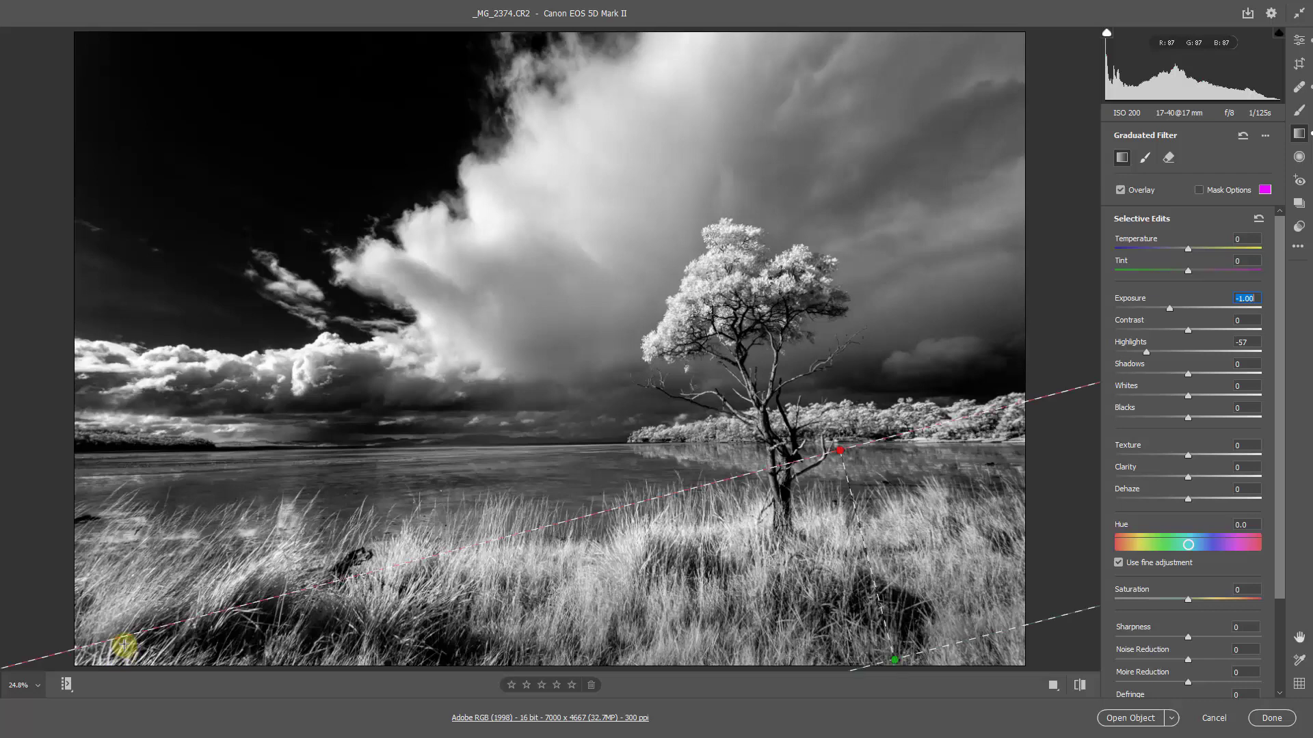
pyautogui.moveTo(91, 629); pyautogui.dragTo(128, 477)
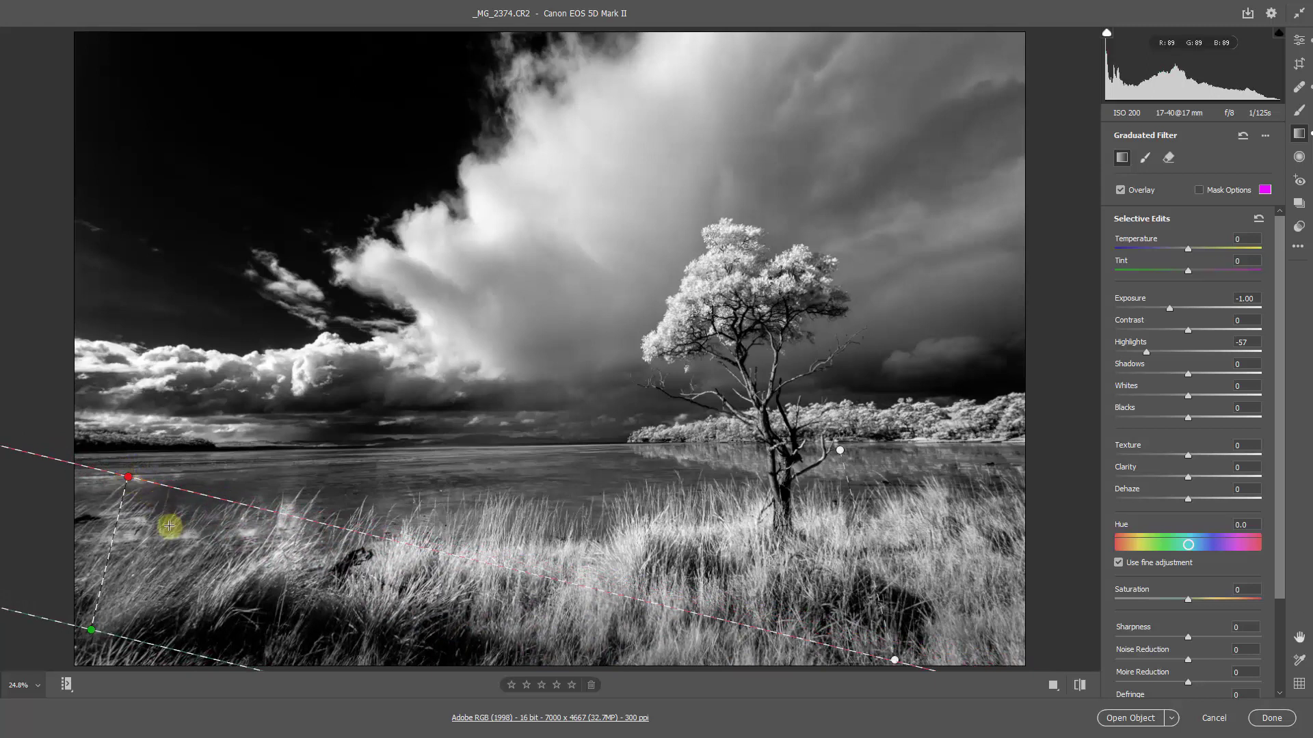
pyautogui.rightClick(153, 562)
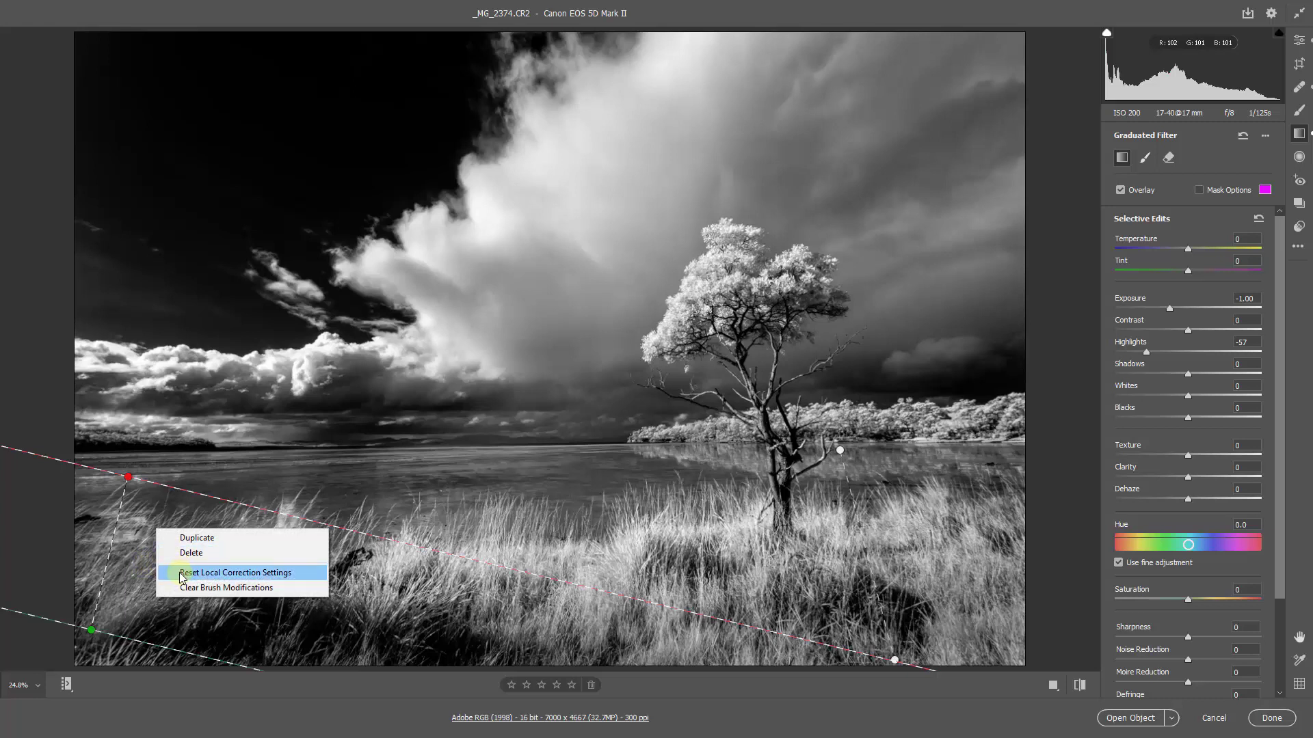
pyautogui.click(183, 574)
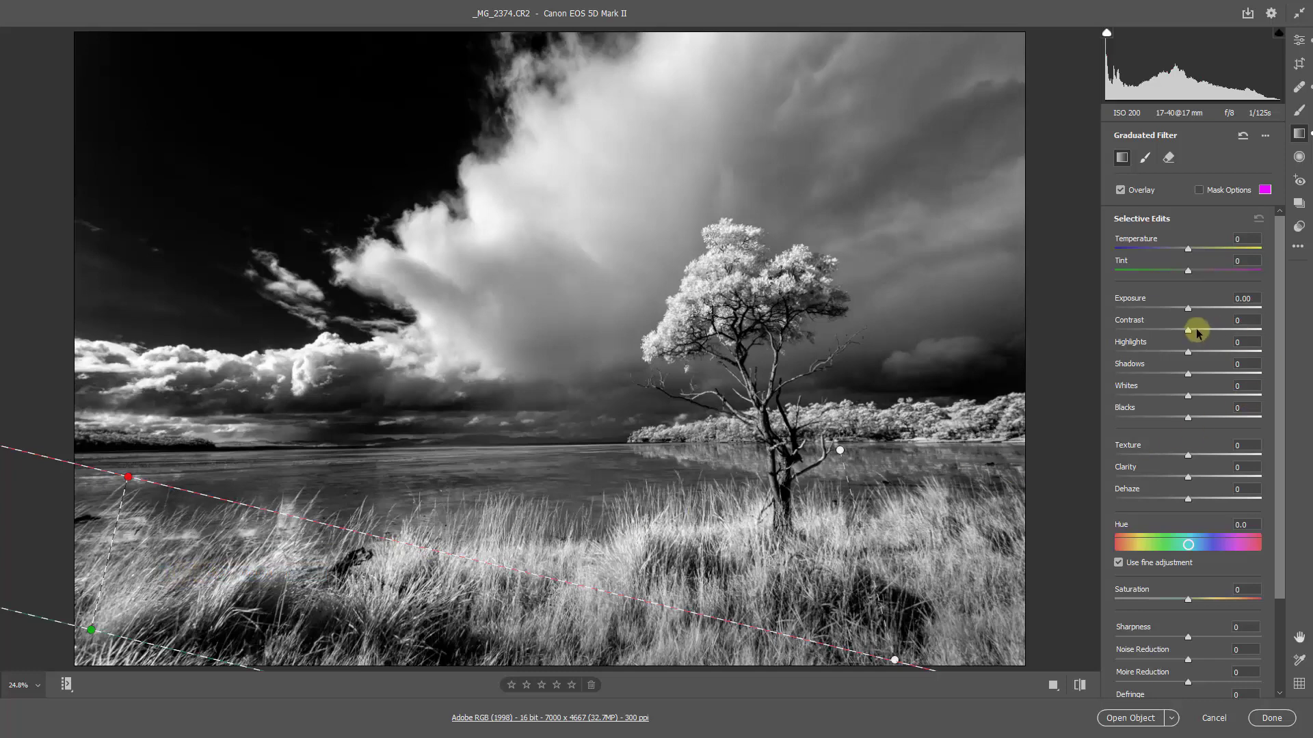
pyautogui.press('v')
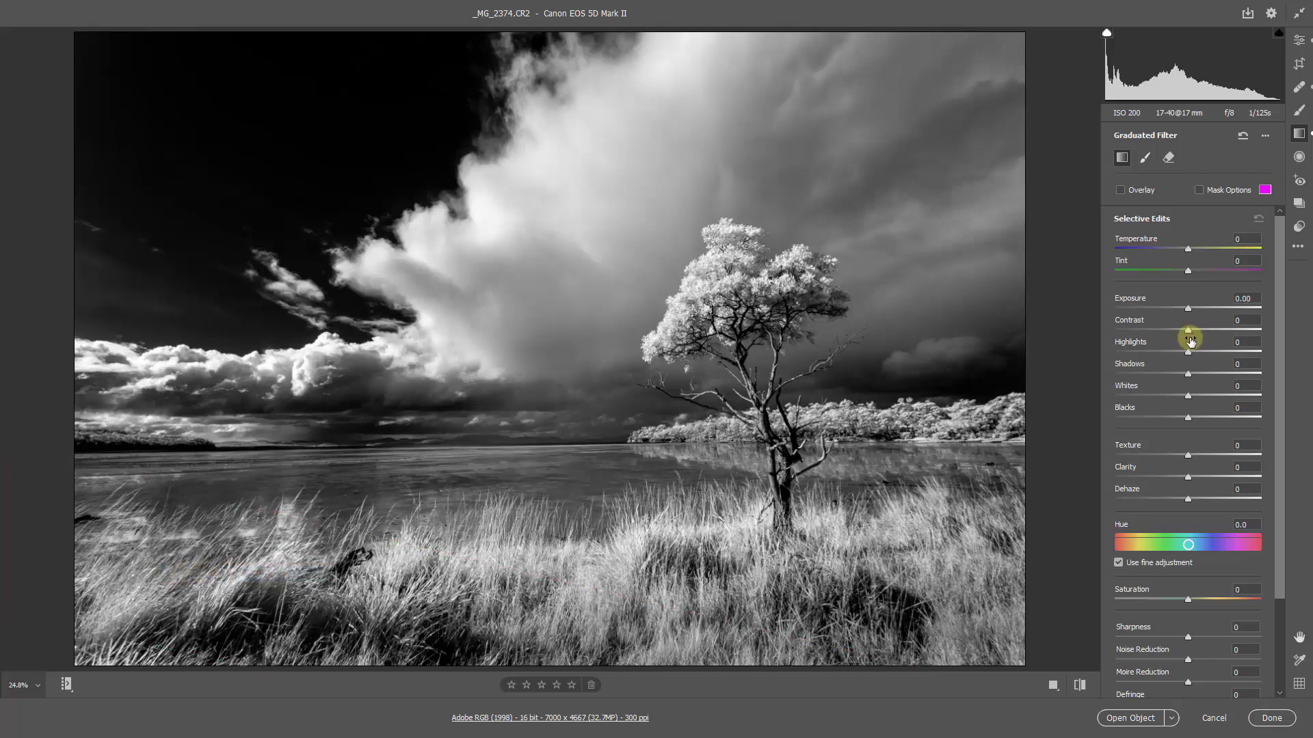
pyautogui.moveTo(1187, 311); pyautogui.dragTo(1179, 311)
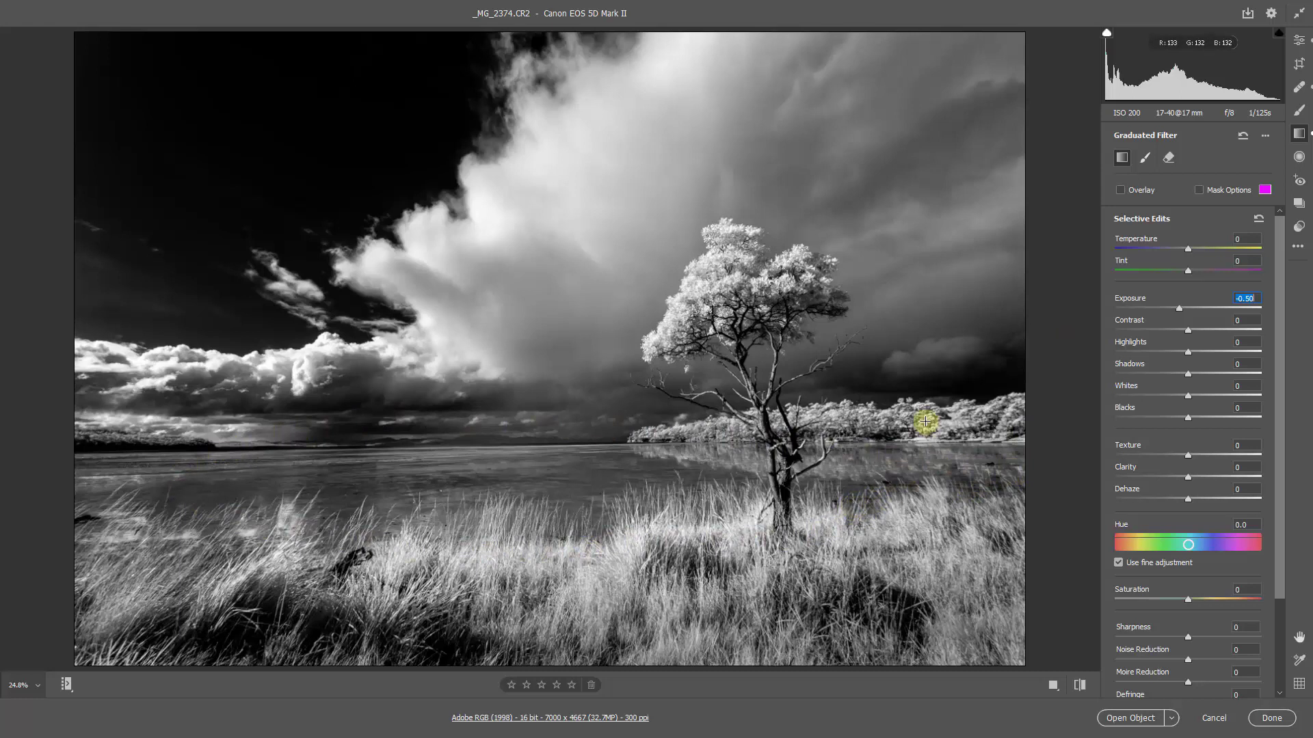
# Fit a radial filter to the whole image and delete it.
pyautogui.click(1300, 157)
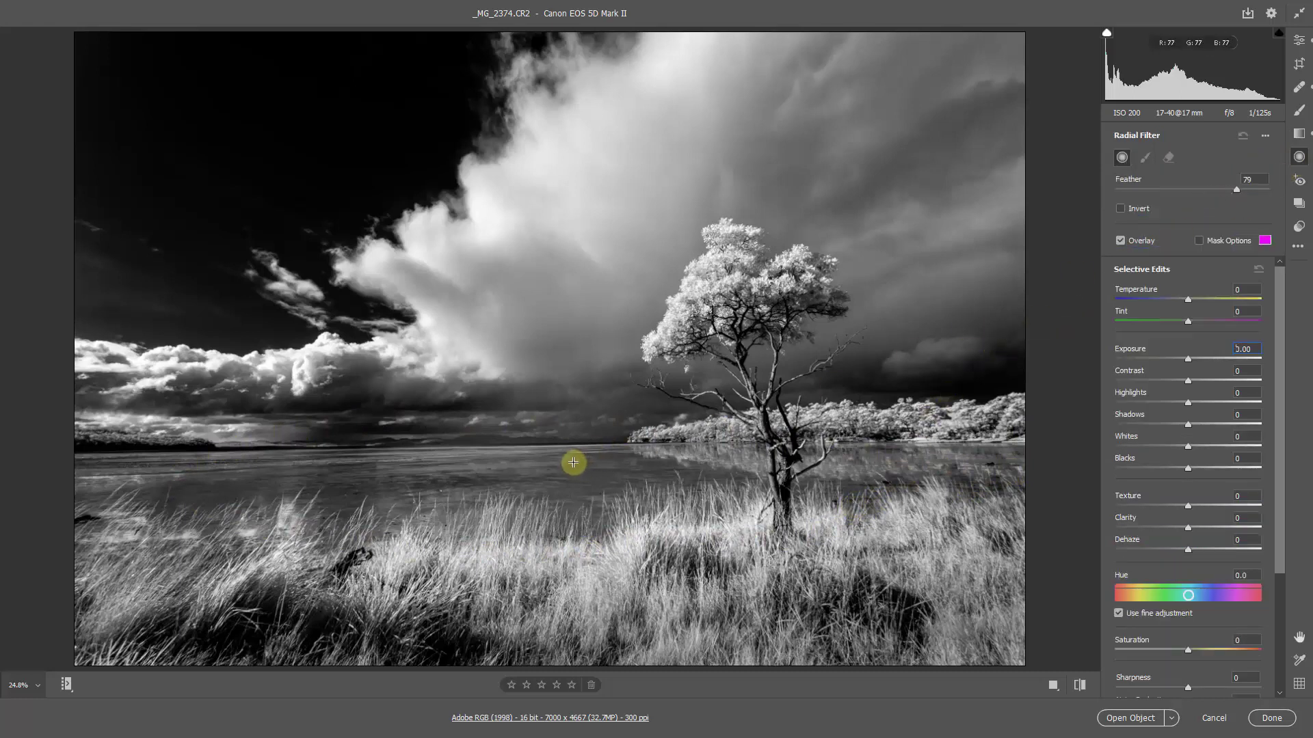
pyautogui.keyDown('ctrl'); pyautogui.doubleClick(551, 325); pyautogui.keyUp('ctrl')
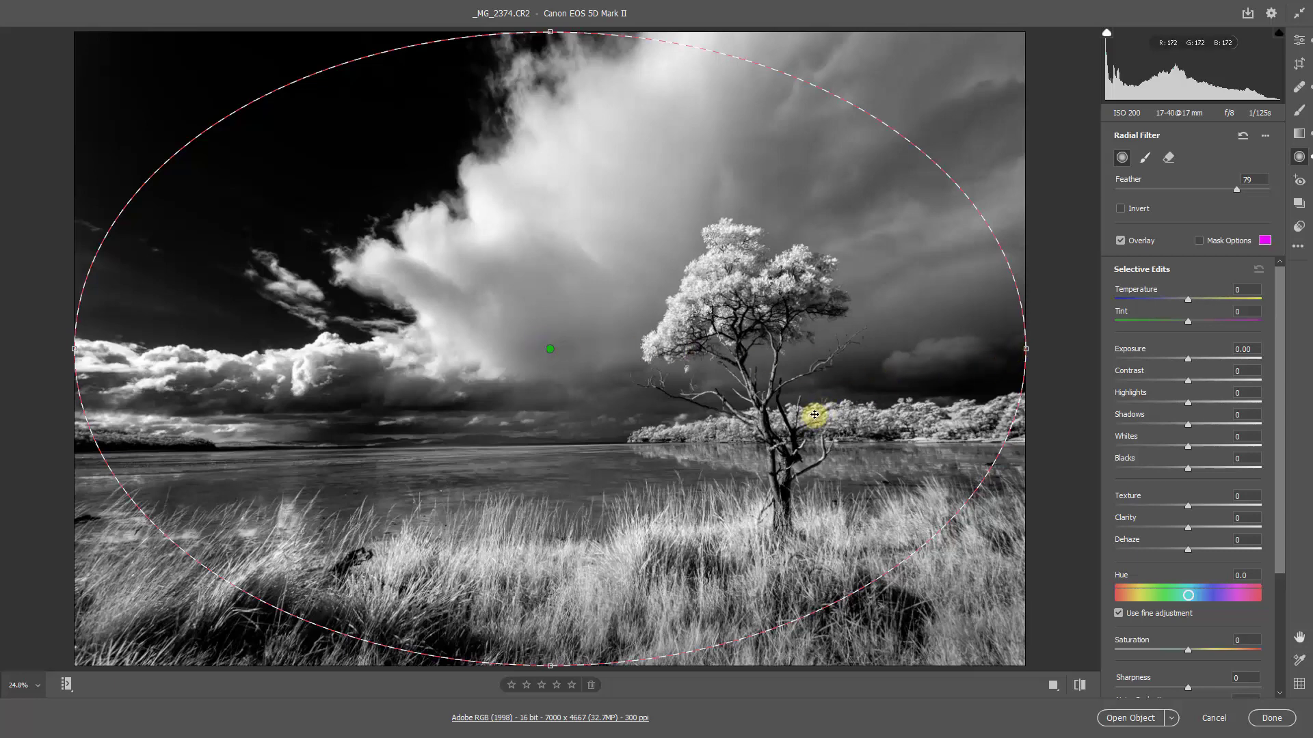
pyautogui.press('Delete')
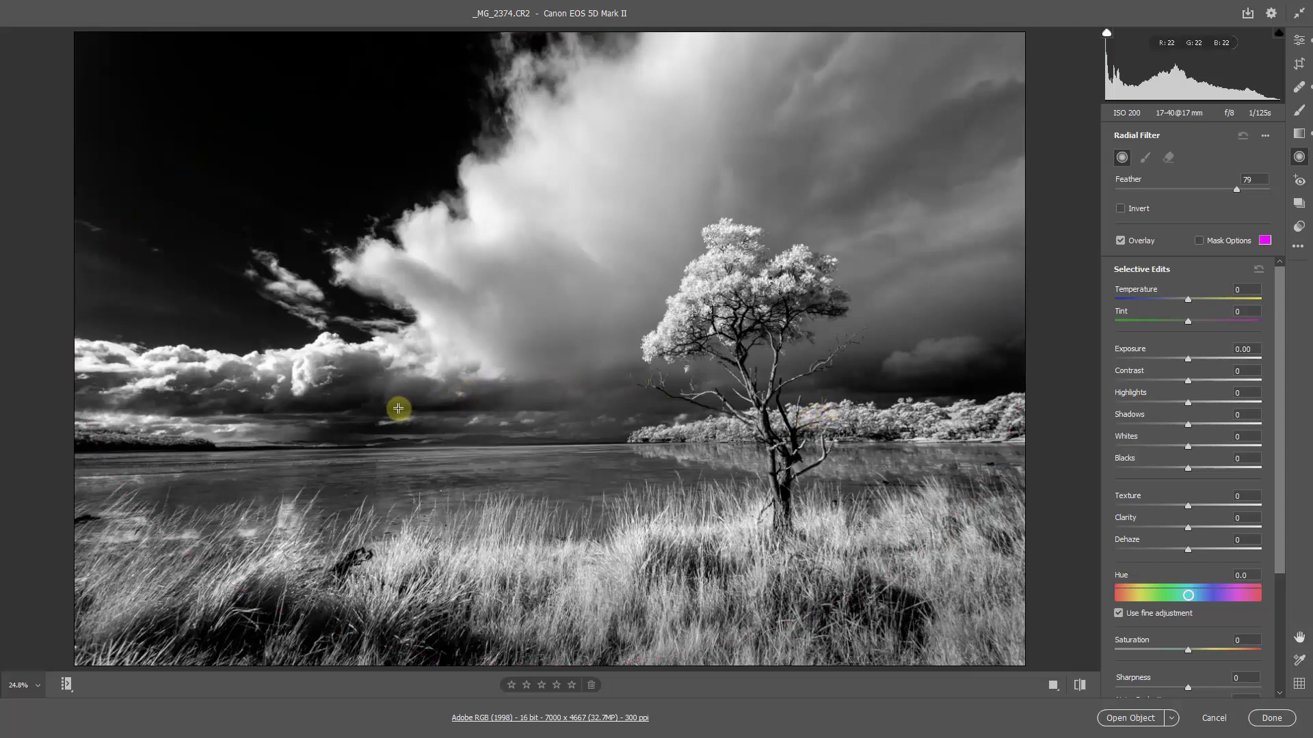
# Draw a wide elliptical radial filter over the water and horizon, spanning from the far-left shore to beyond the tree trunk.
pyautogui.moveTo(395, 402); pyautogui.dragTo(636, 449)
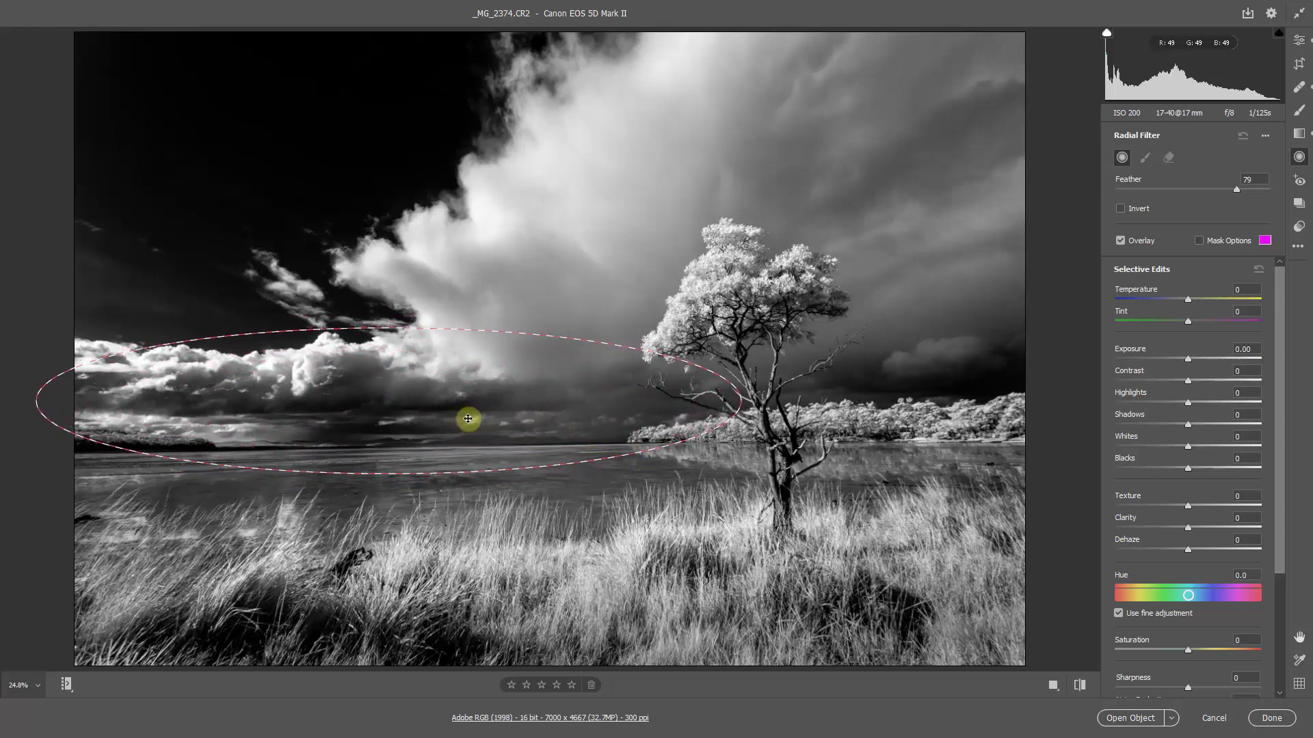
pyautogui.moveTo(417, 410); pyautogui.dragTo(569, 468)
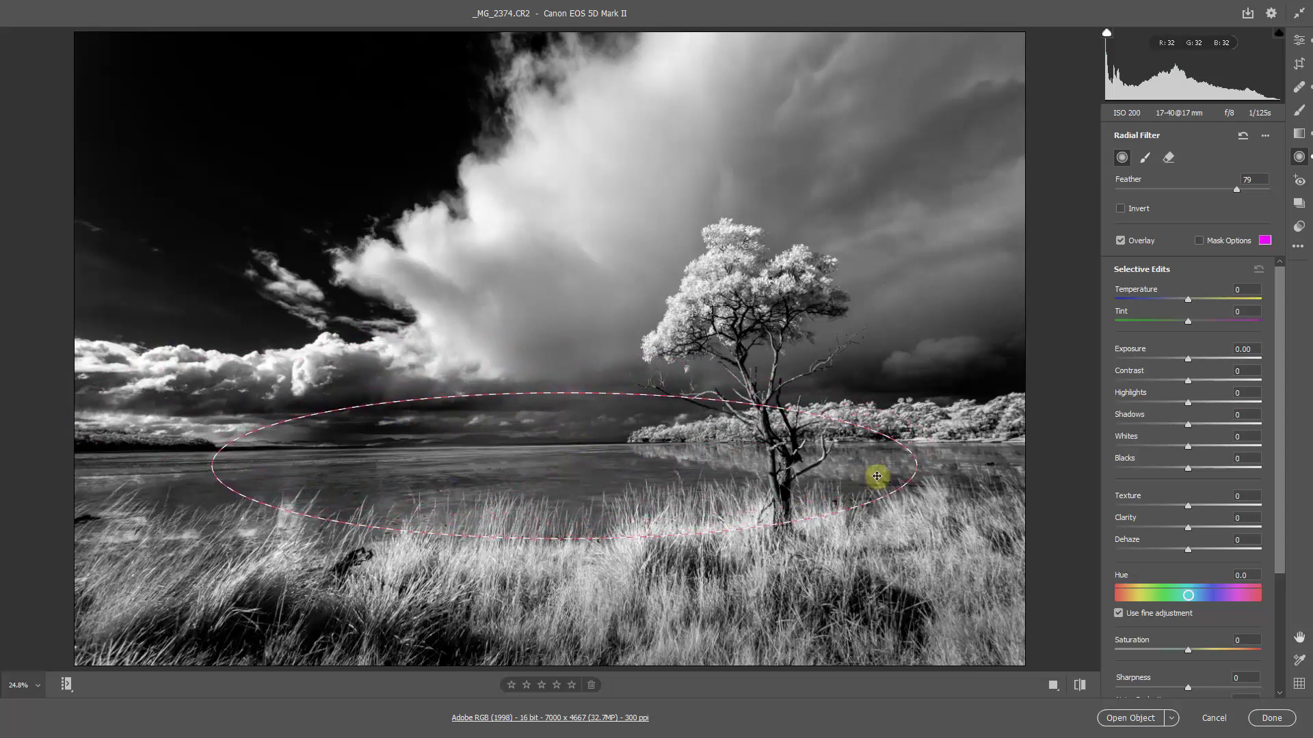
pyautogui.moveTo(917, 466); pyautogui.dragTo(866, 463)
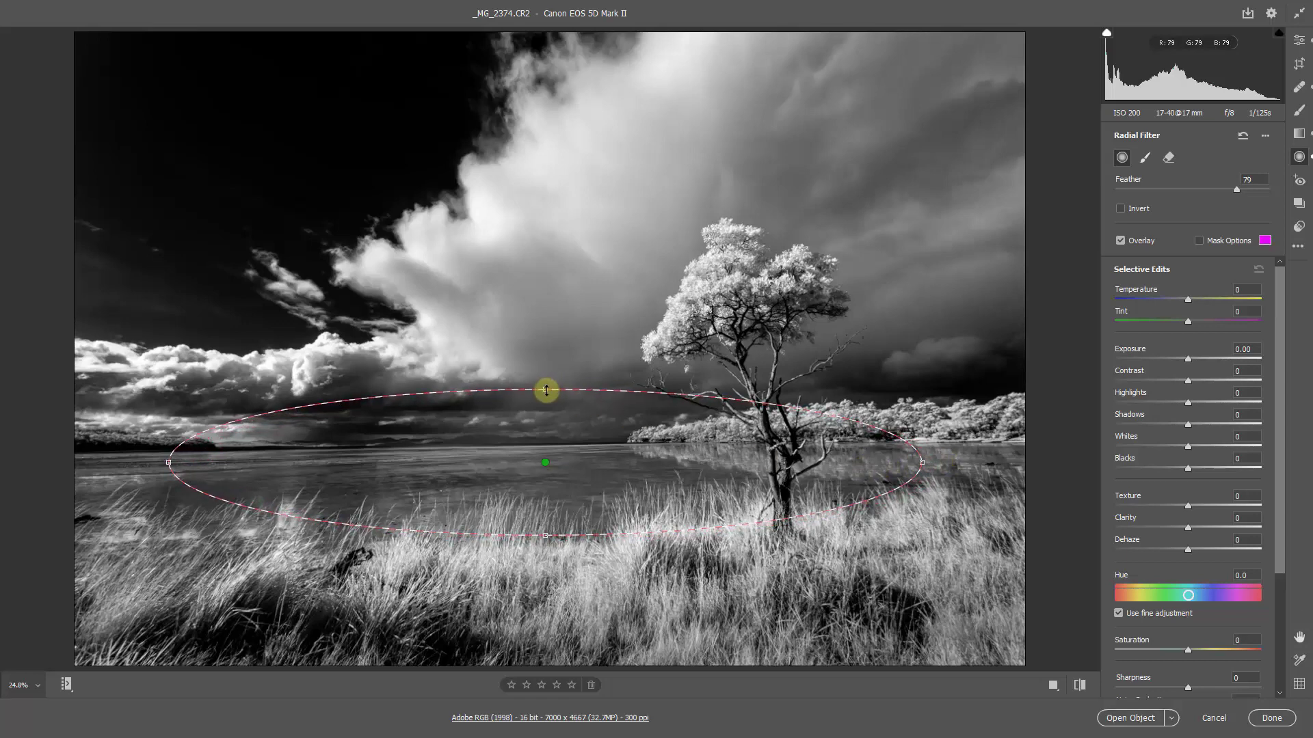
pyautogui.moveTo(545, 389); pyautogui.dragTo(546, 376)
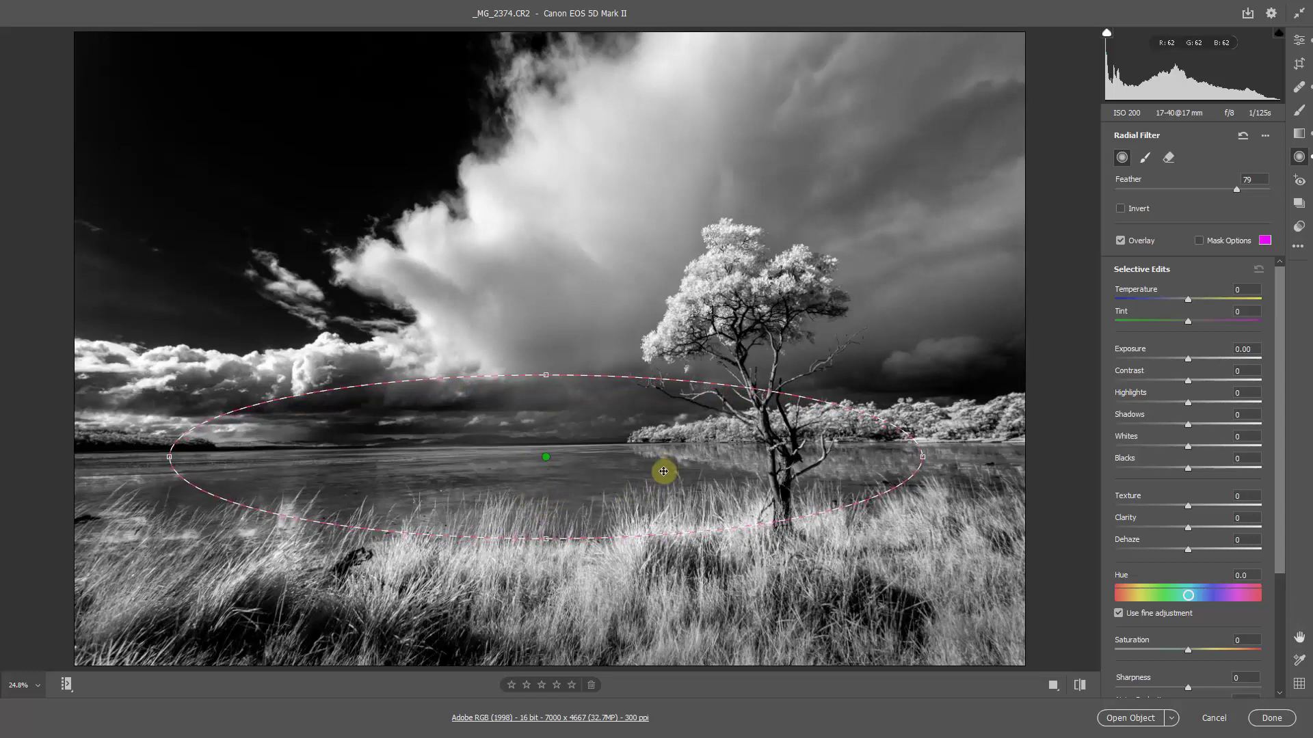
pyautogui.press('v')
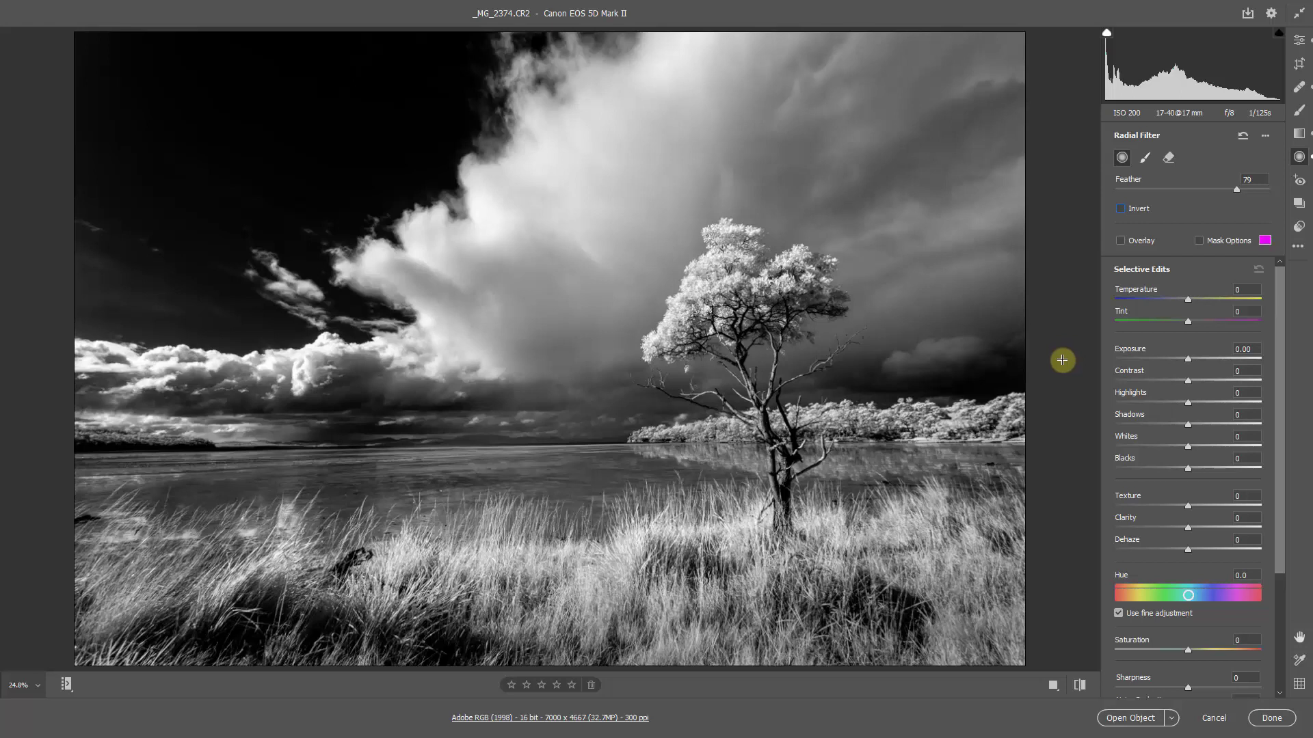
pyautogui.press('v')
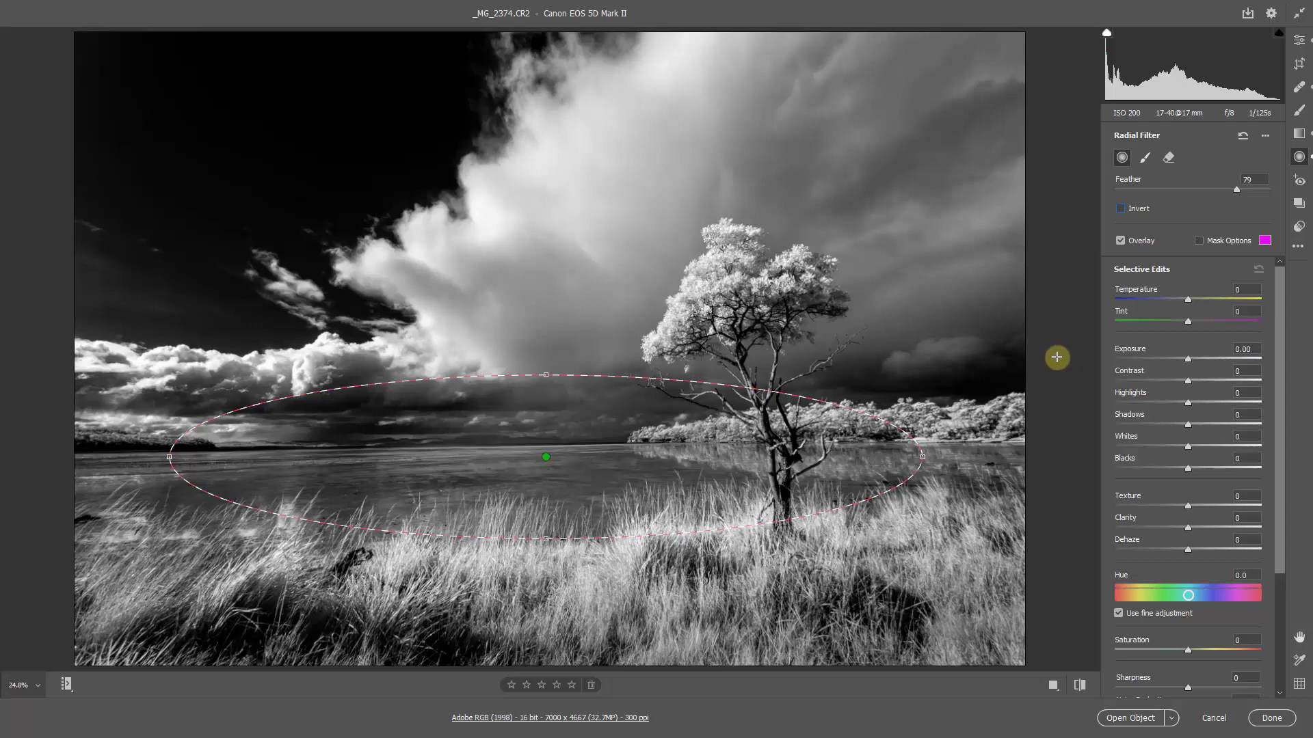
# Try inverting the radial filter with Exposure at +0.65, and restore both settings.
pyautogui.click(1121, 207)
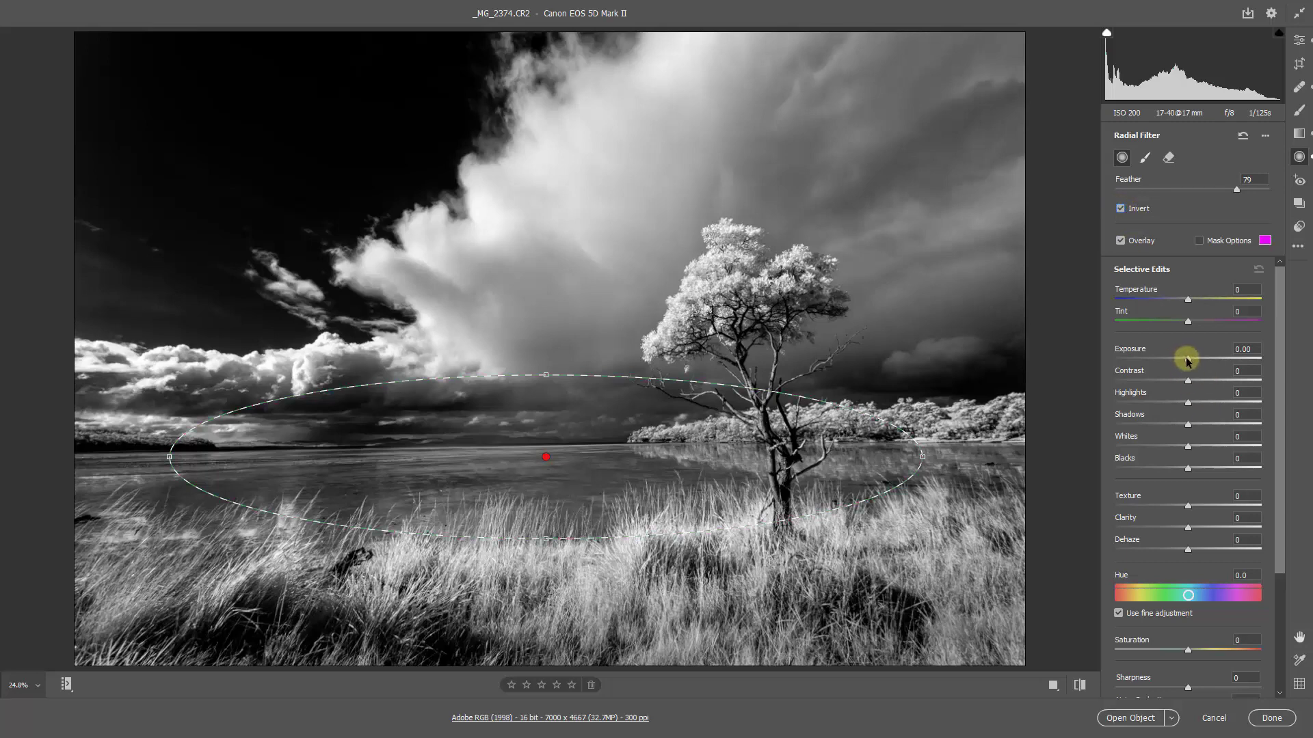
pyautogui.moveTo(1190, 362)
pyautogui.mouseDown()
pyautogui.moveTo(1212, 363)
pyautogui.moveTo(1183, 363)
pyautogui.moveTo(1199, 363)
pyautogui.mouseUp()
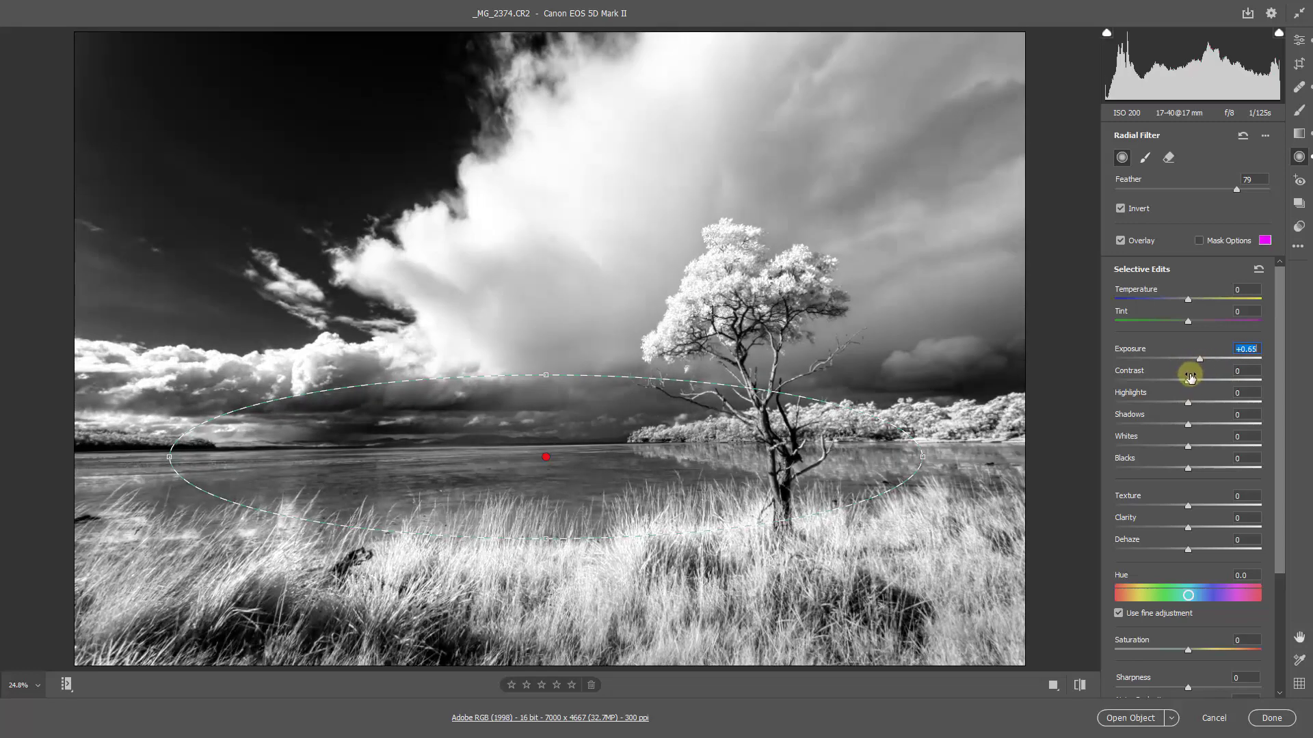
pyautogui.doubleClick(1200, 361)
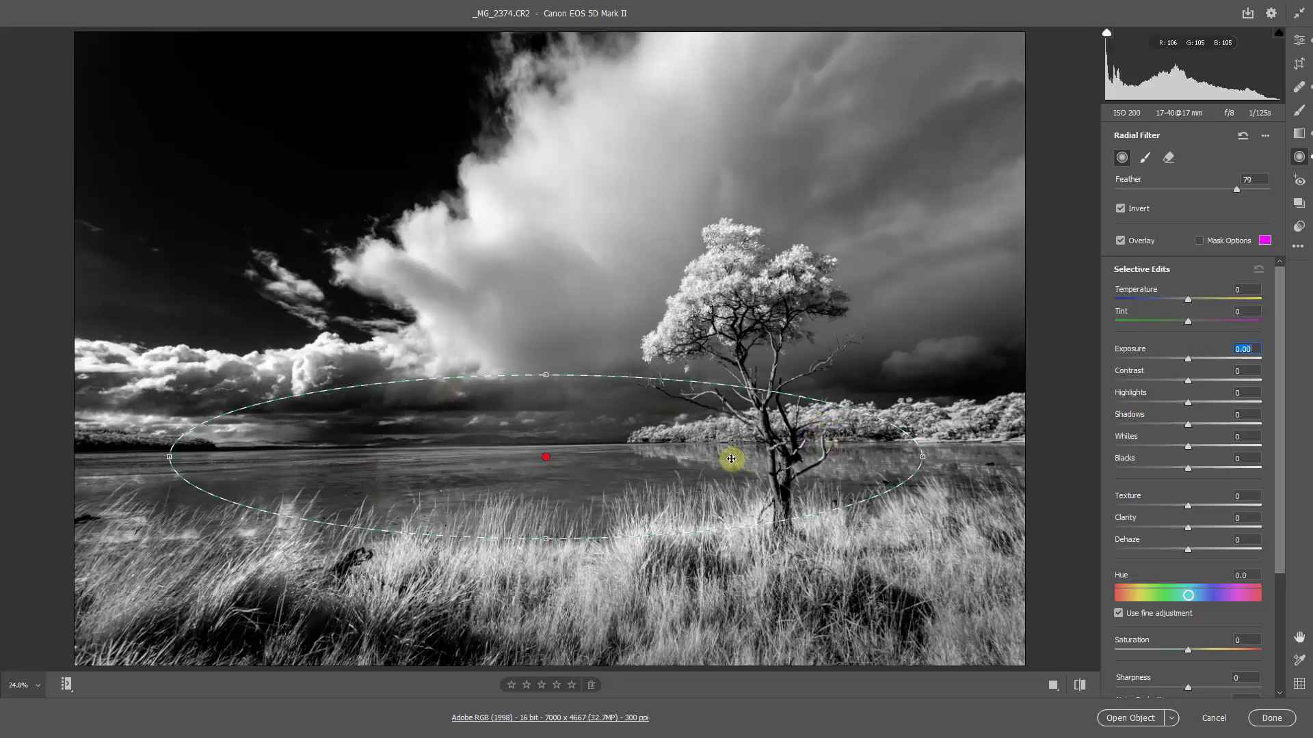
pyautogui.click(1121, 210)
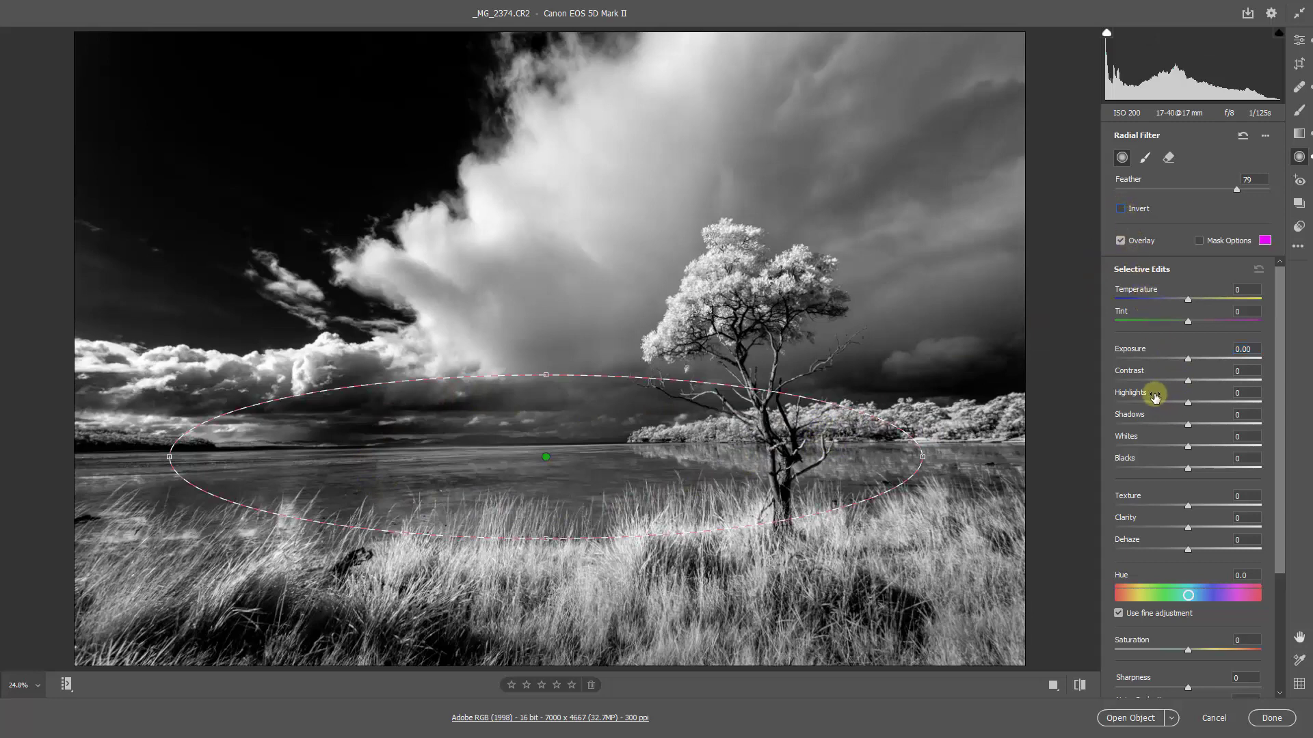
# Hide the filter overlay and brighten the water area with Exposure +1.40 and Clarity +50.
pyautogui.press('v')
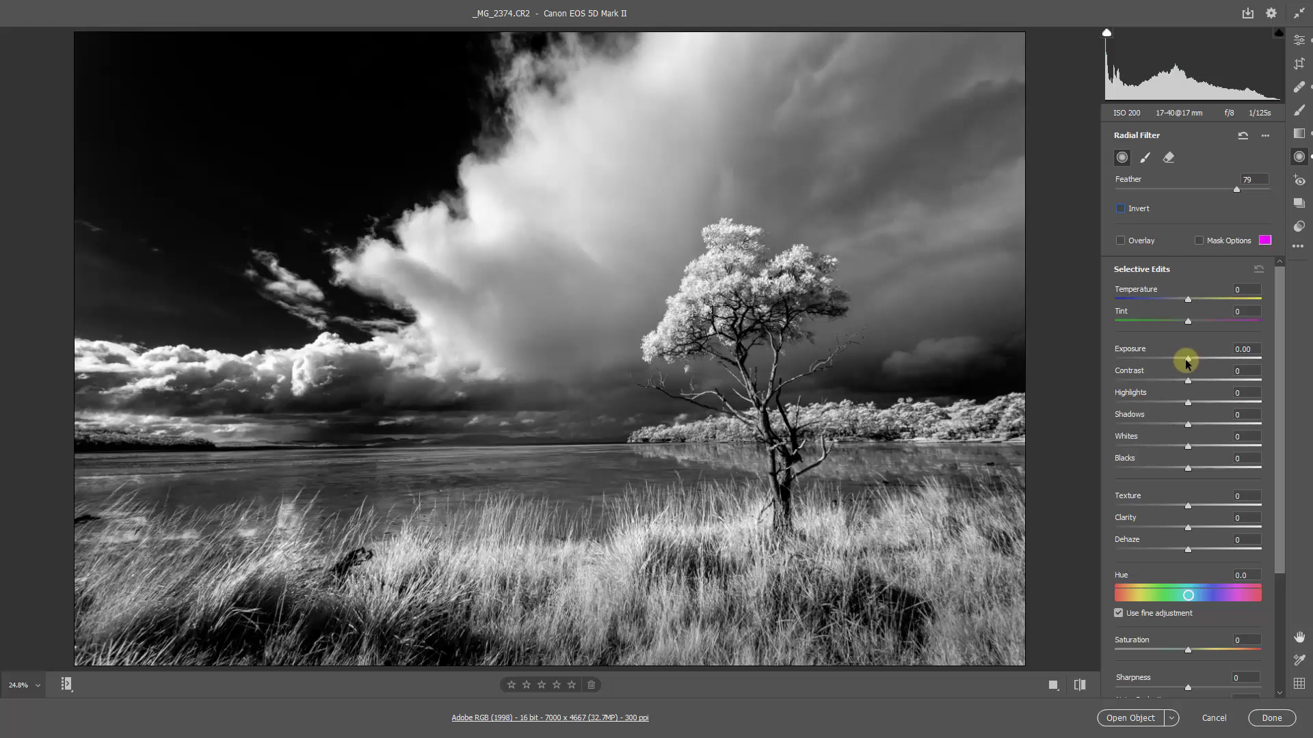
pyautogui.moveTo(1188, 363); pyautogui.dragTo(1198, 364)
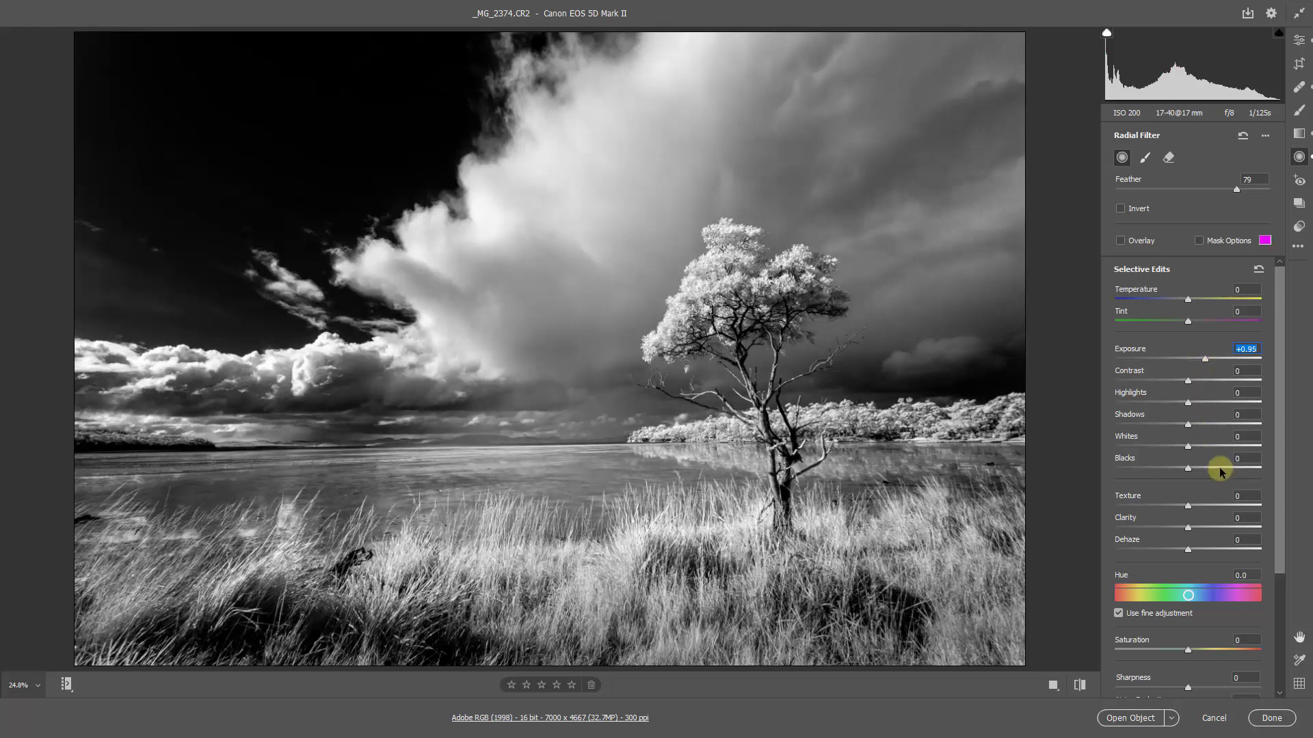
pyautogui.click(1224, 528)
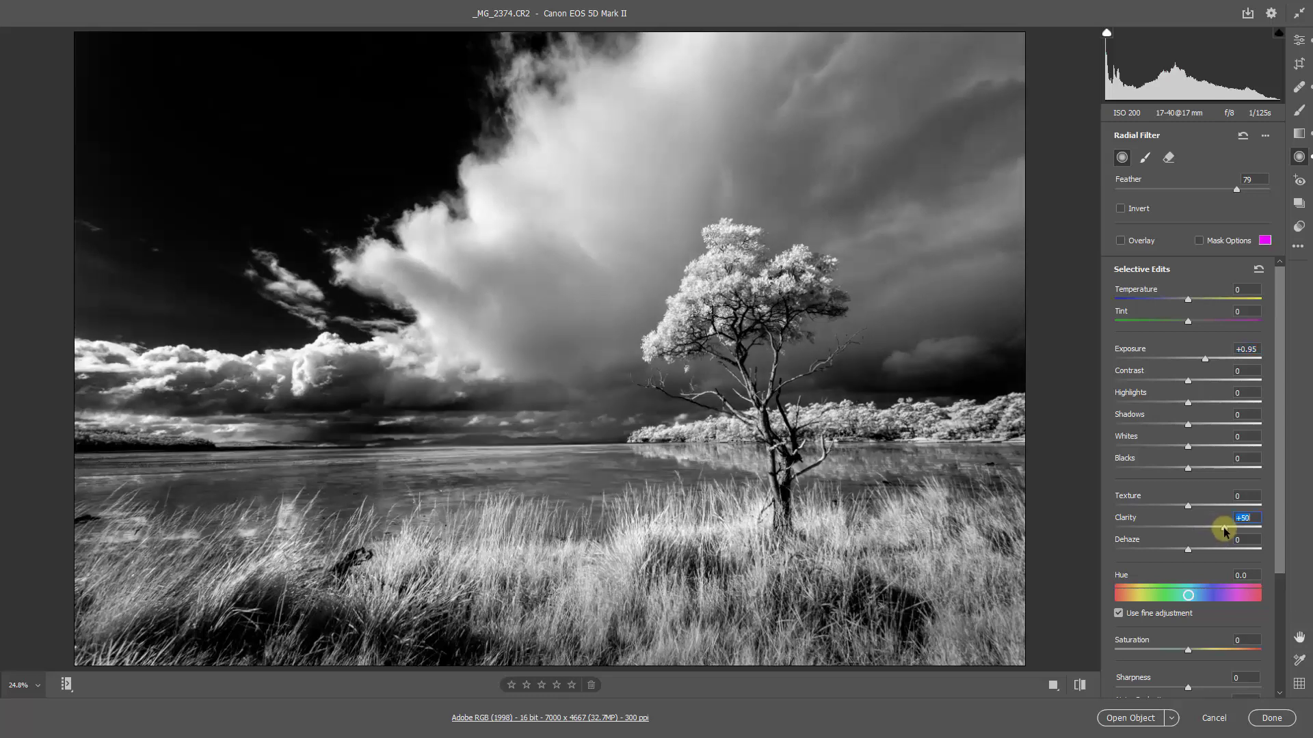
pyautogui.click(1208, 359)
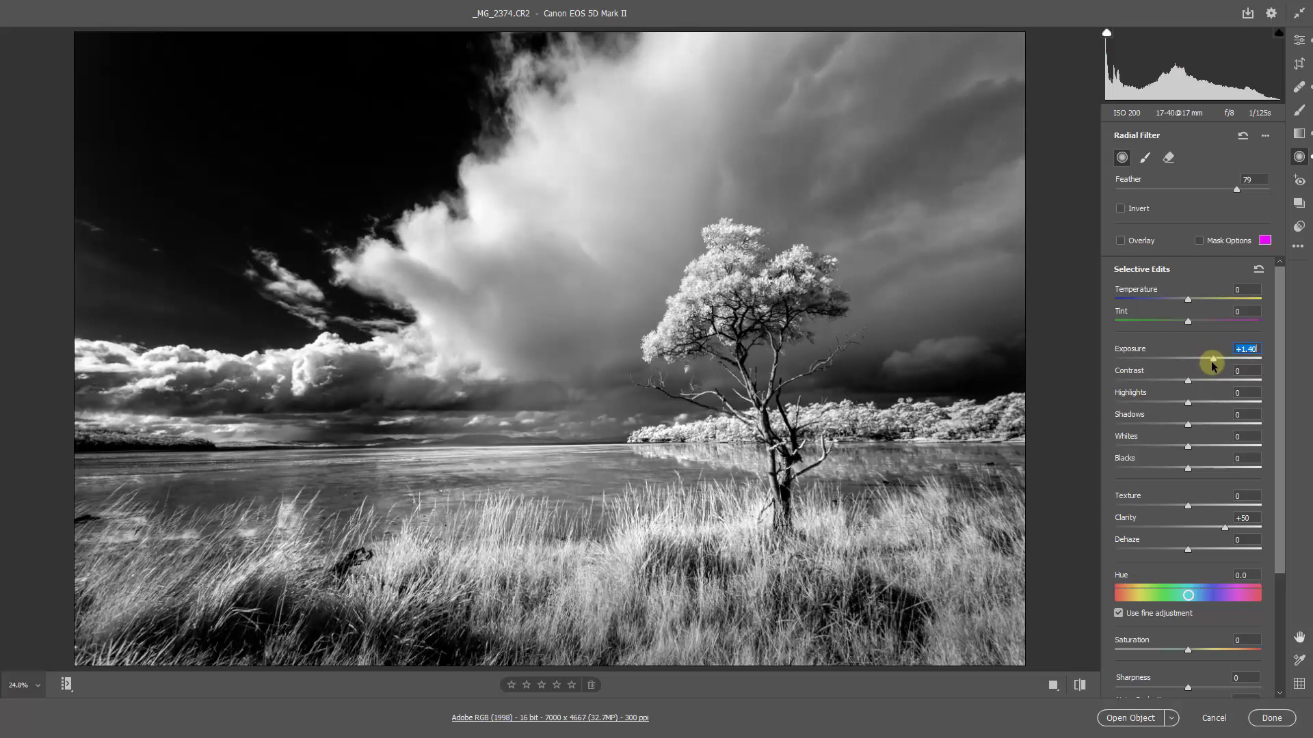
pyautogui.click(1212, 361)
pyautogui.click(1214, 361)
# Try Dehaze +15 on the water filter, reset it, and set Blacks to -24 and Whites to +25.
pyautogui.click(1200, 549)
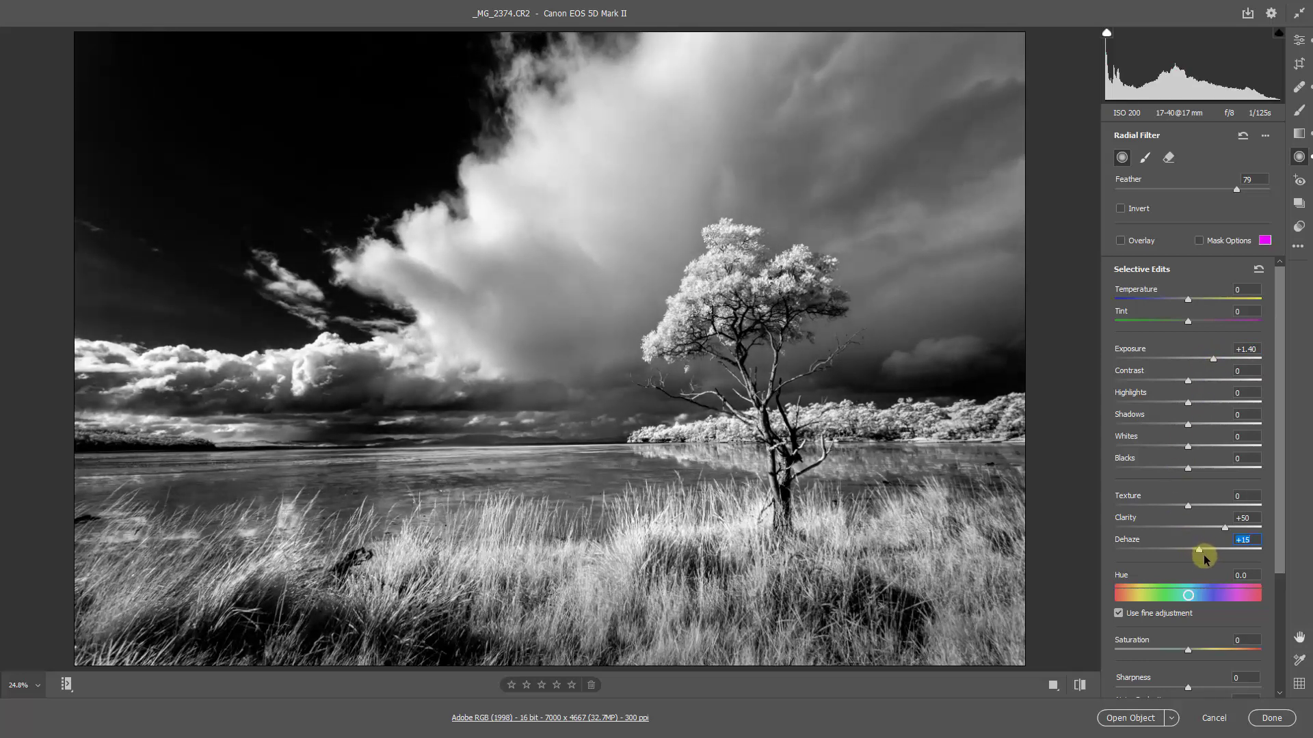
pyautogui.doubleClick(1200, 550)
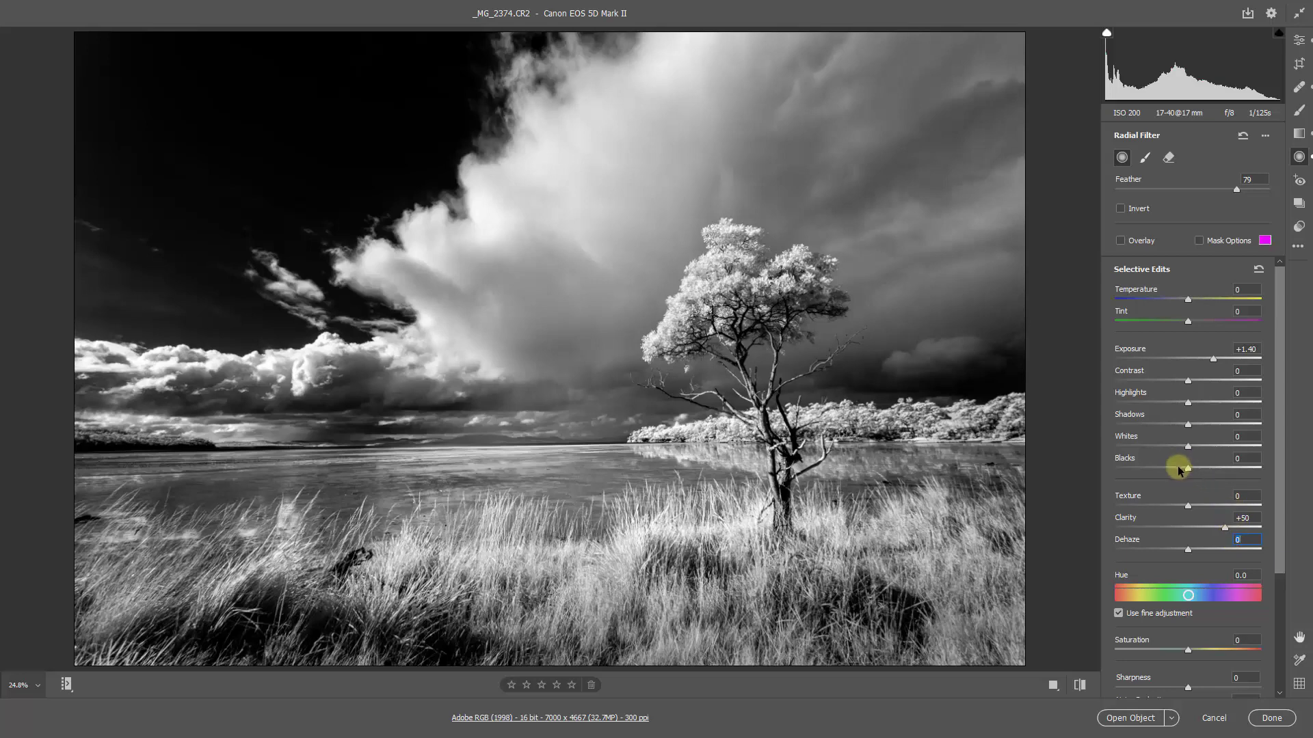
pyautogui.moveTo(1177, 470); pyautogui.dragTo(1170, 469)
pyautogui.click(1201, 447)
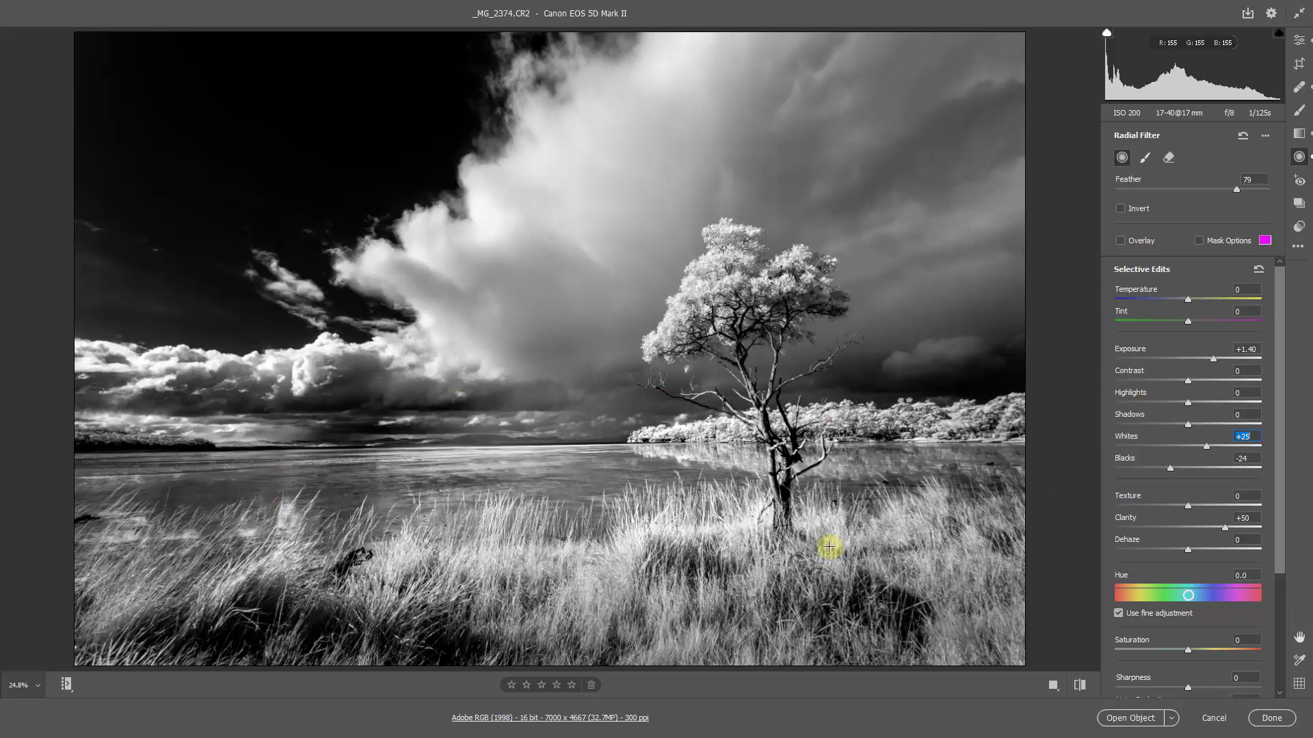
pyautogui.press('v')
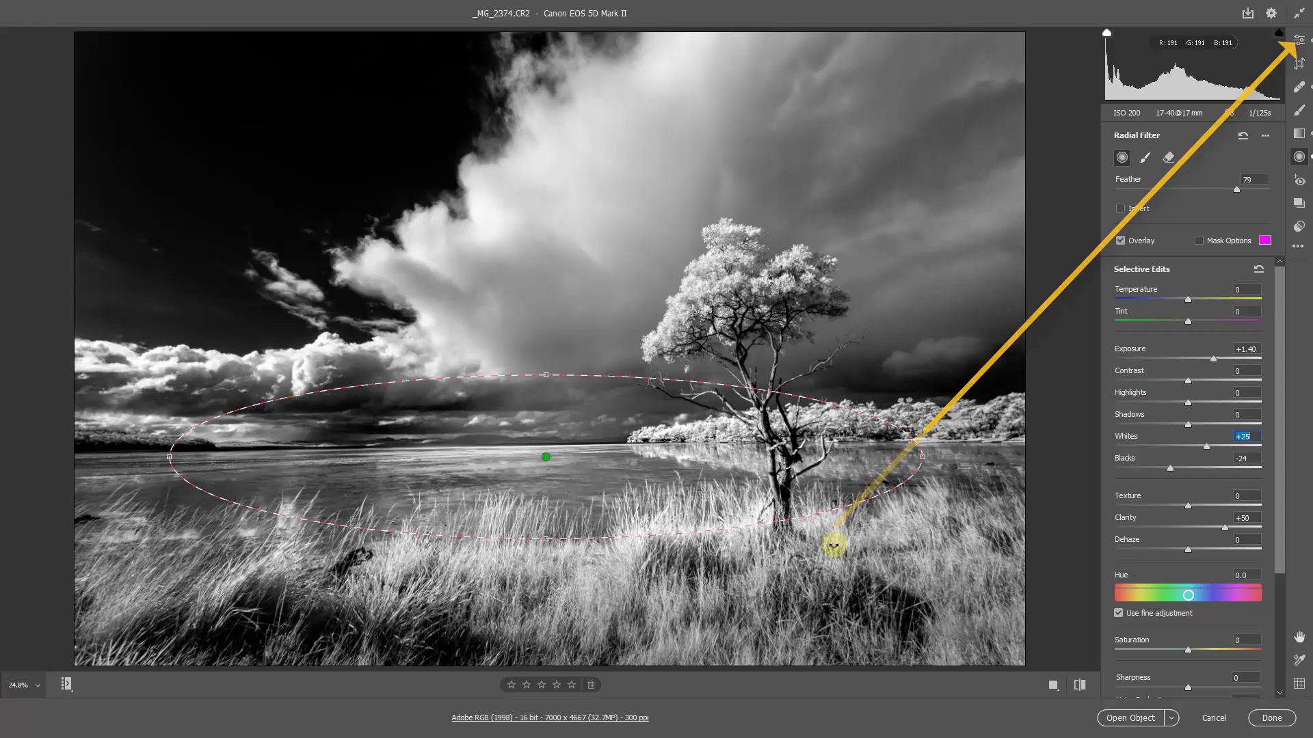
# Add a vignette with a second radial filter fitted to the whole image, inverted, with Exposure at -0.35.
pyautogui.press('e')
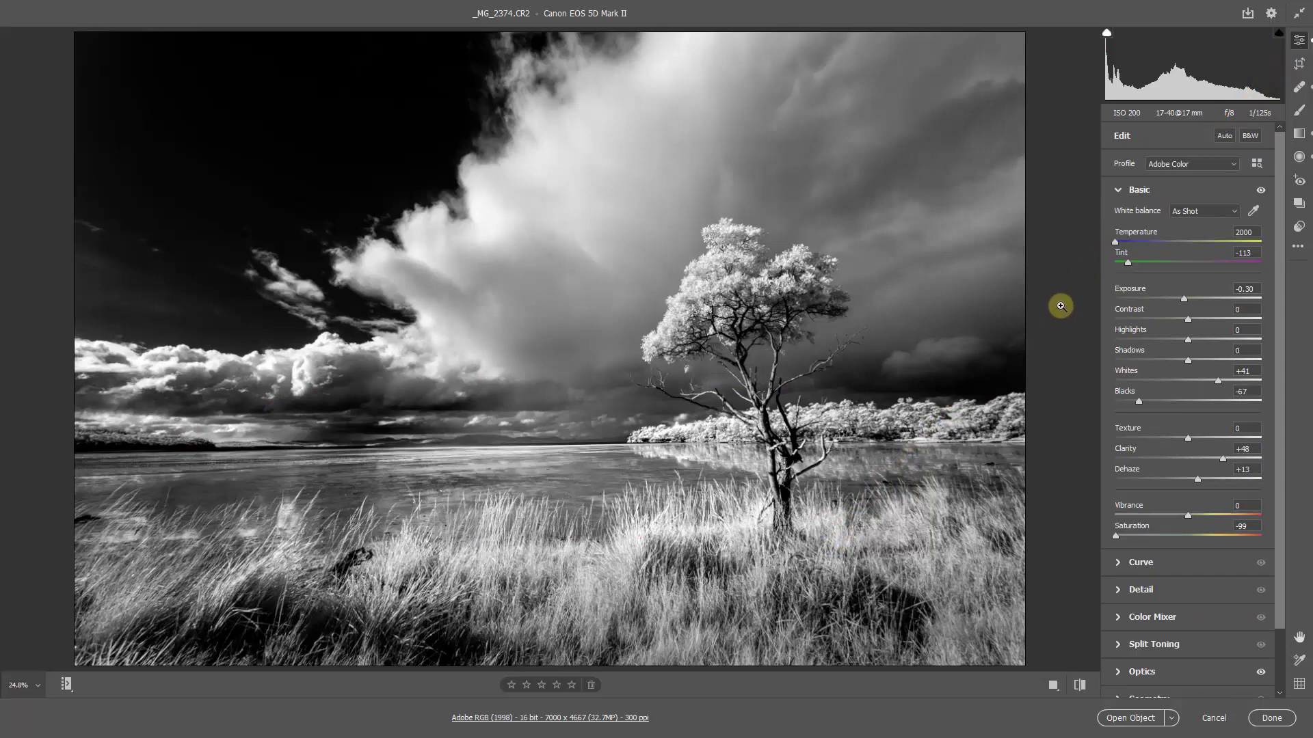
pyautogui.click(1300, 157)
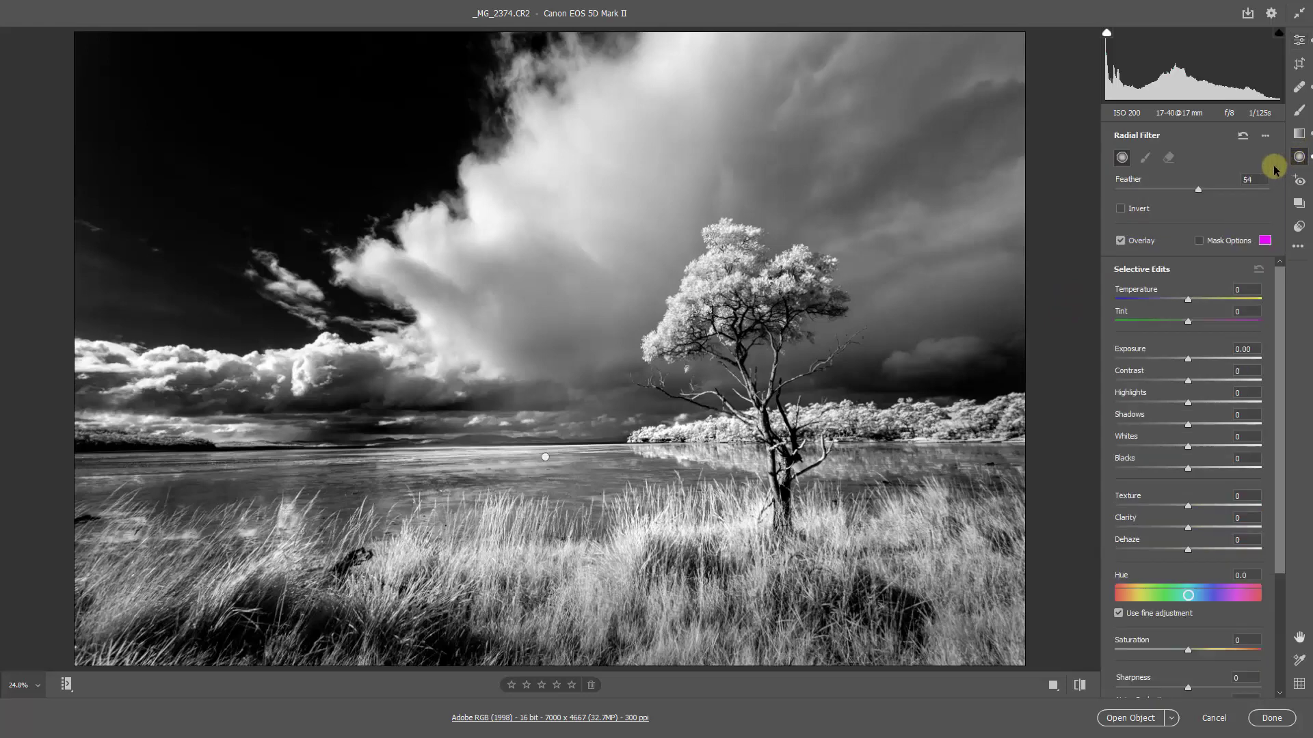
pyautogui.doubleClick(544, 333)
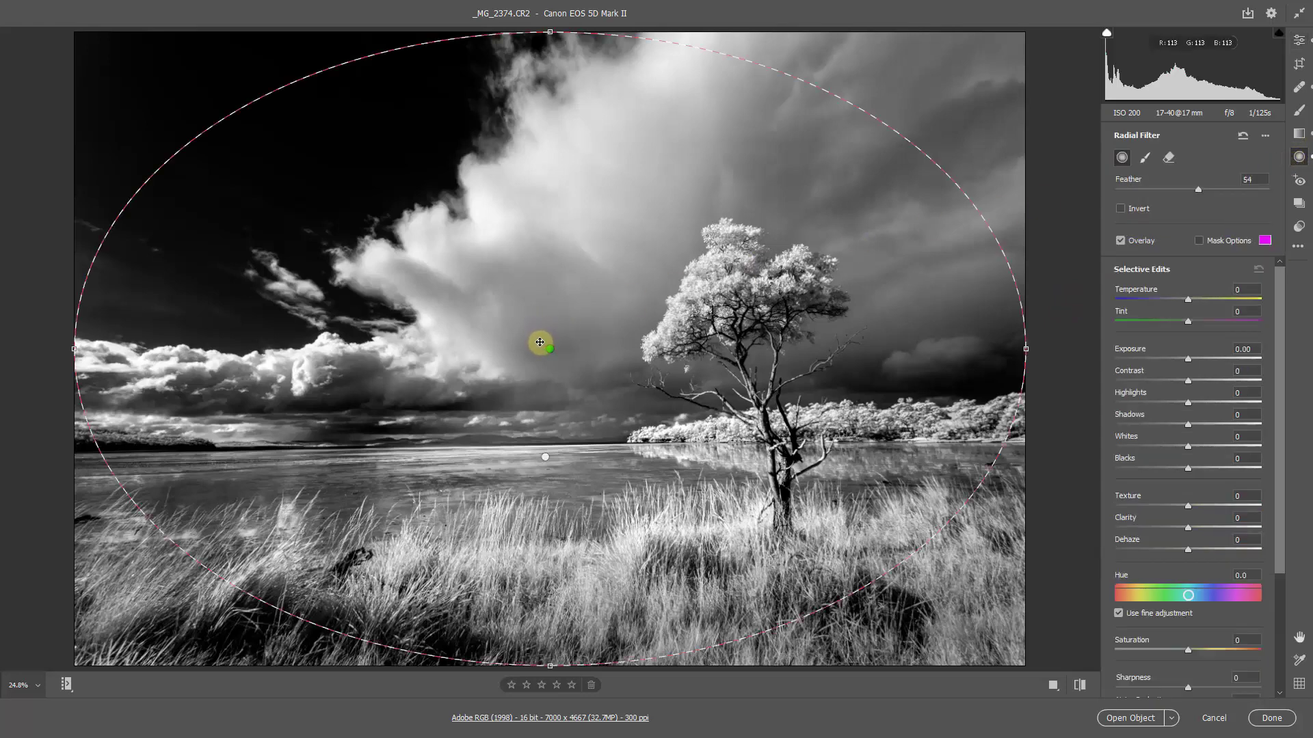
pyautogui.press('v')
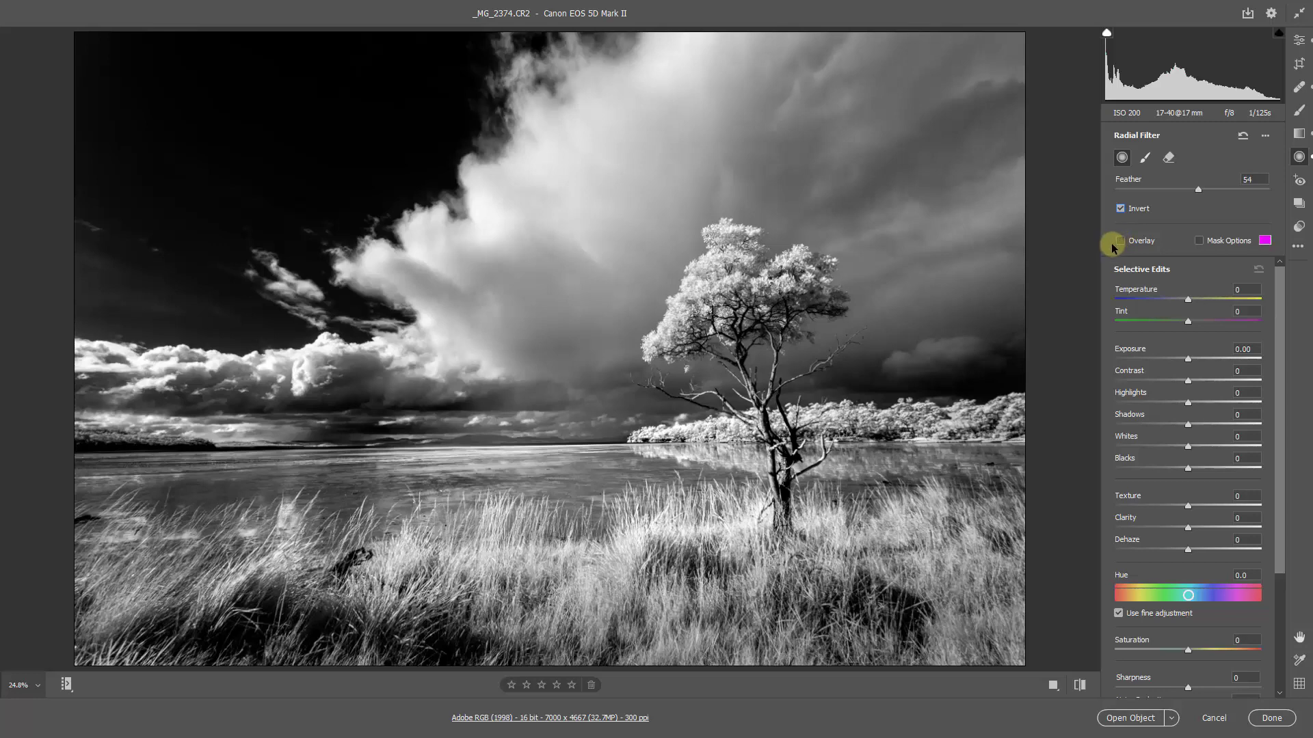
pyautogui.click(1188, 361)
pyautogui.moveTo(1187, 361)
pyautogui.mouseDown()
pyautogui.moveTo(1171, 366)
pyautogui.moveTo(1182, 364)
pyautogui.mouseUp()
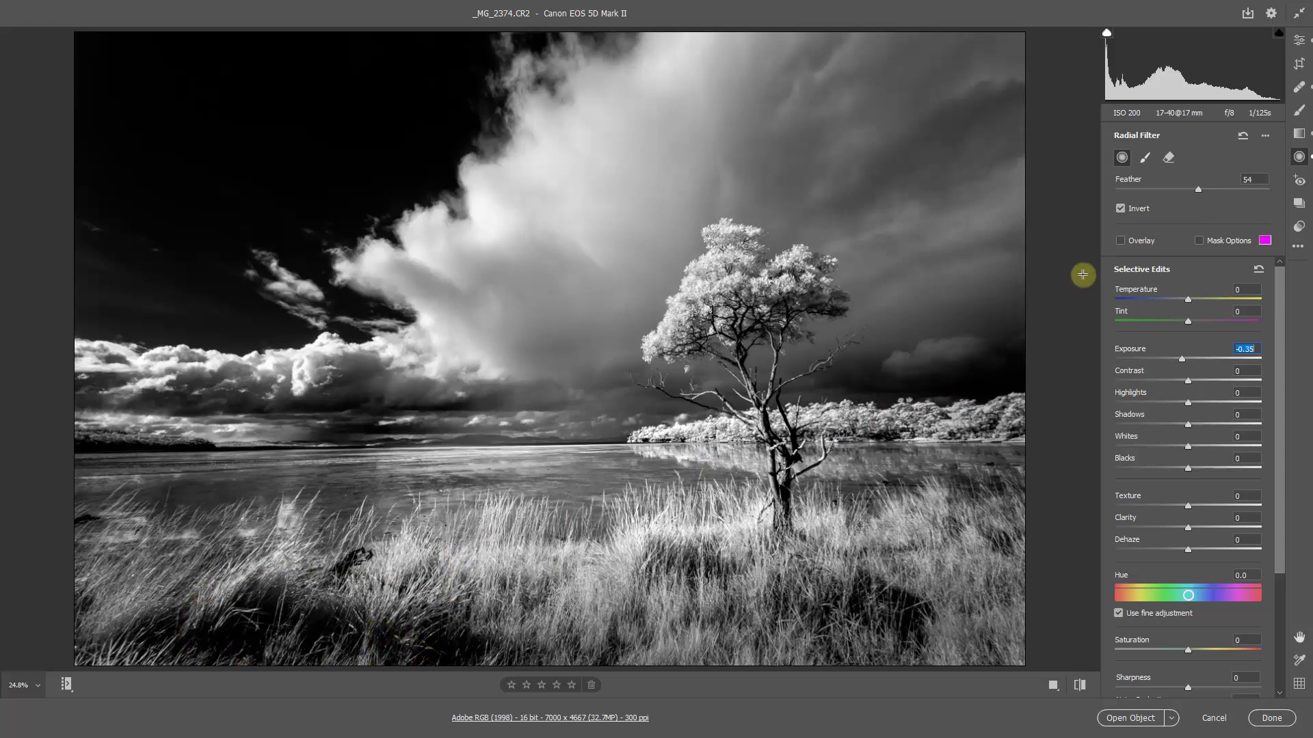
# Start a size 7 adjustment brush in the dark sky beside the tree and set Shadows to +34 and Exposure to +0.90.
pyautogui.click(1299, 112)
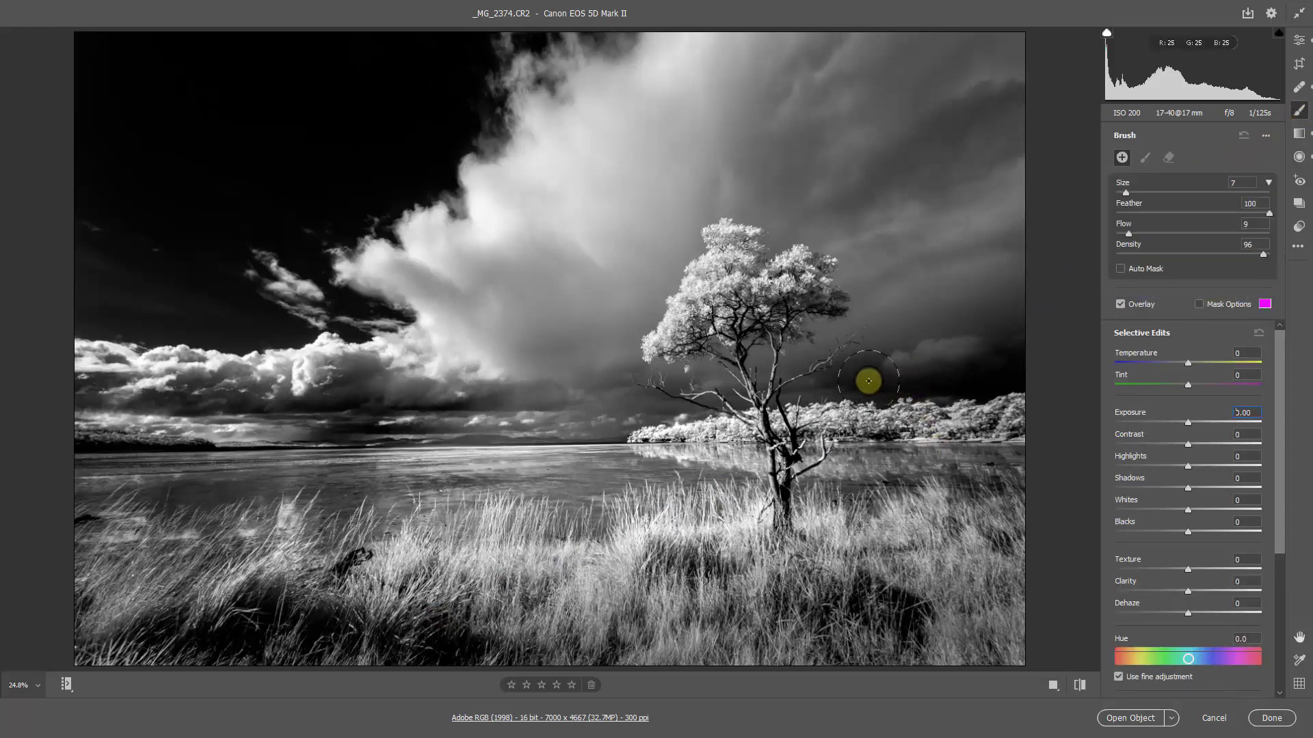
pyautogui.press(']')
pyautogui.press(']')
pyautogui.press(']')
pyautogui.press(']')
pyautogui.click(810, 383)
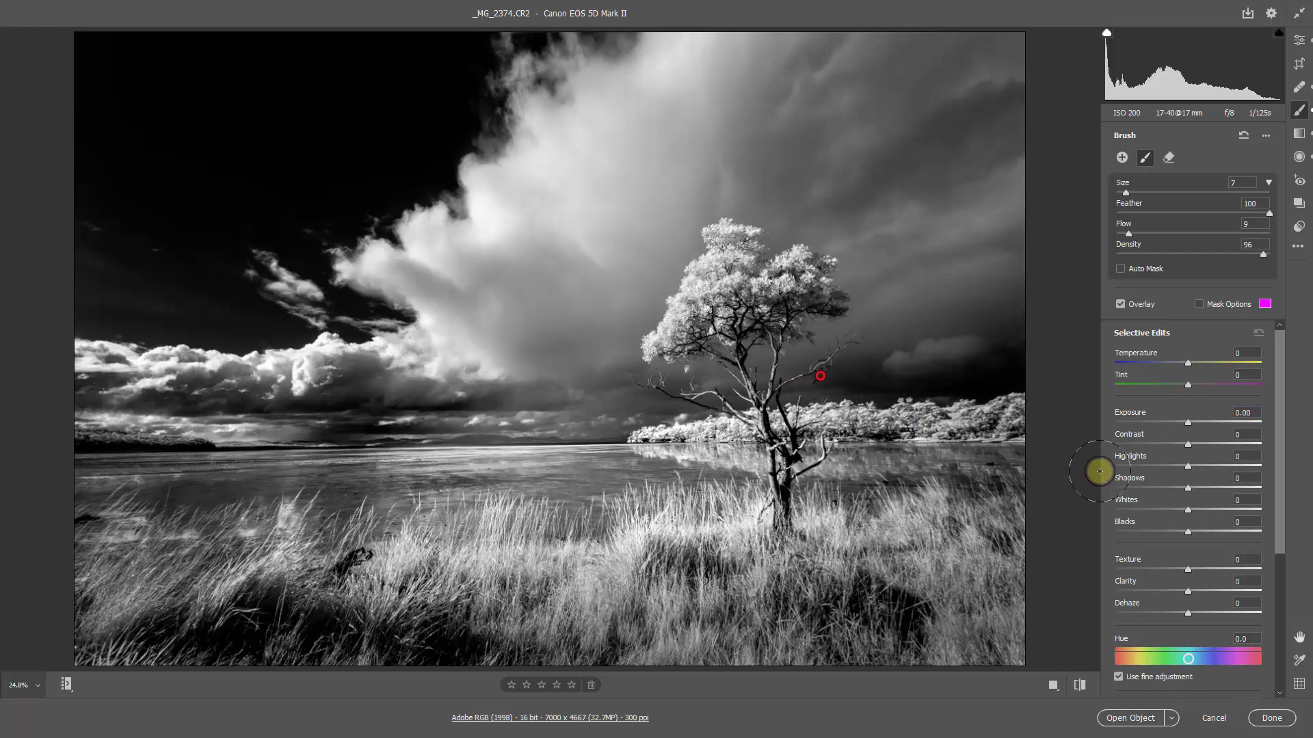
pyautogui.moveTo(1201, 489); pyautogui.dragTo(1213, 490)
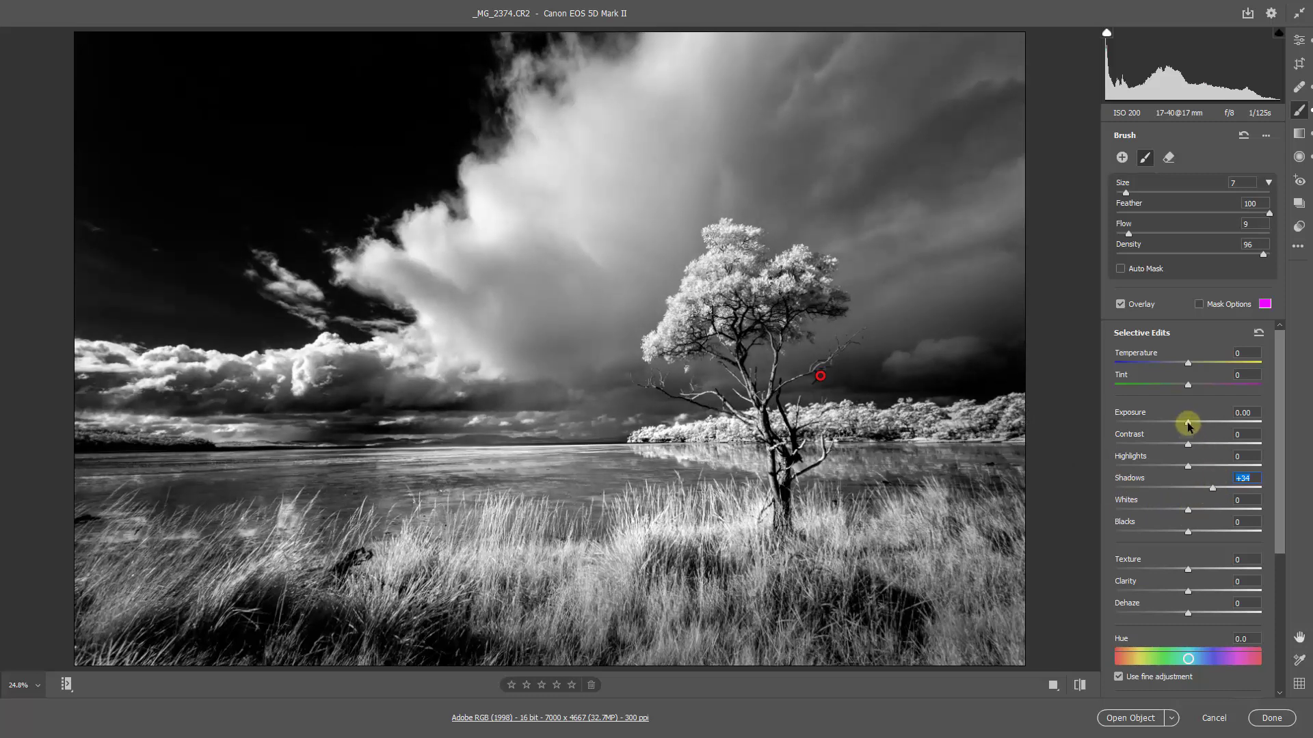
pyautogui.moveTo(1188, 423); pyautogui.dragTo(1217, 426)
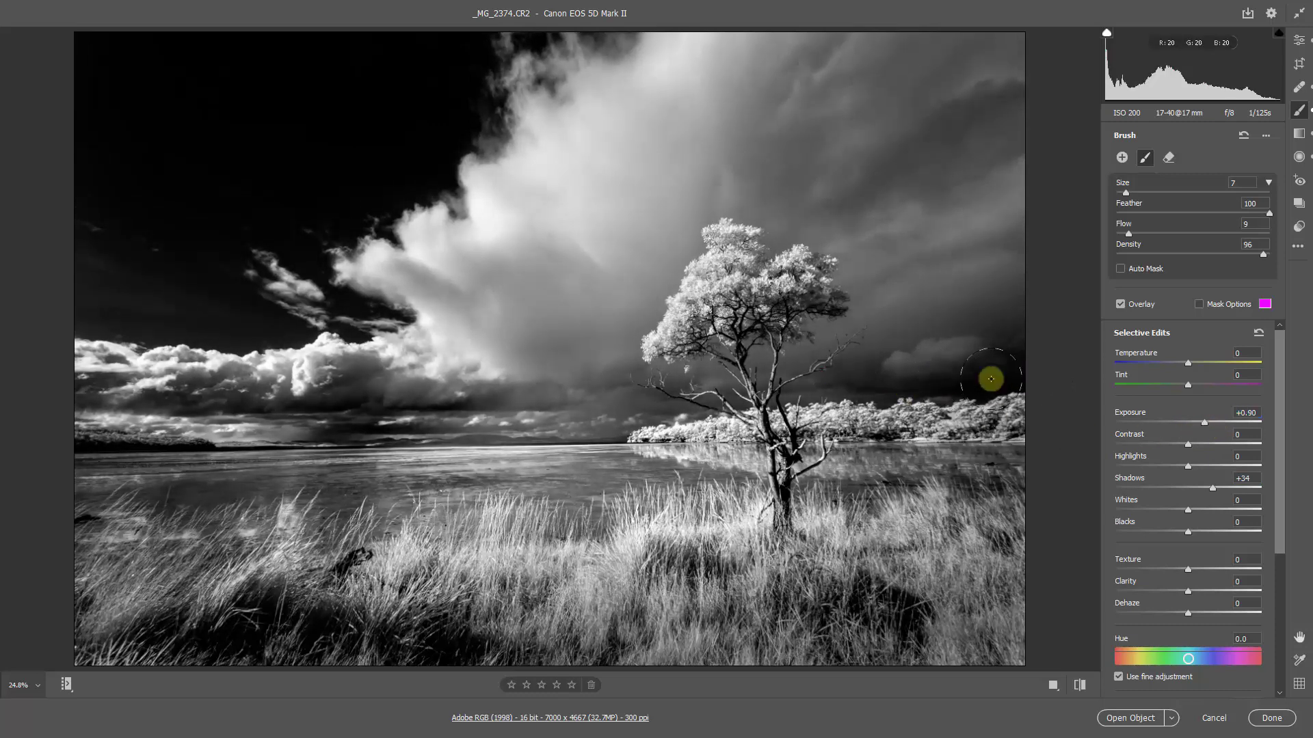
# Brush the lightening over the dark clouds beside the tree, the lower-left grass and, with a smaller brush, the clouds above the left horizon.
pyautogui.click(820, 376)
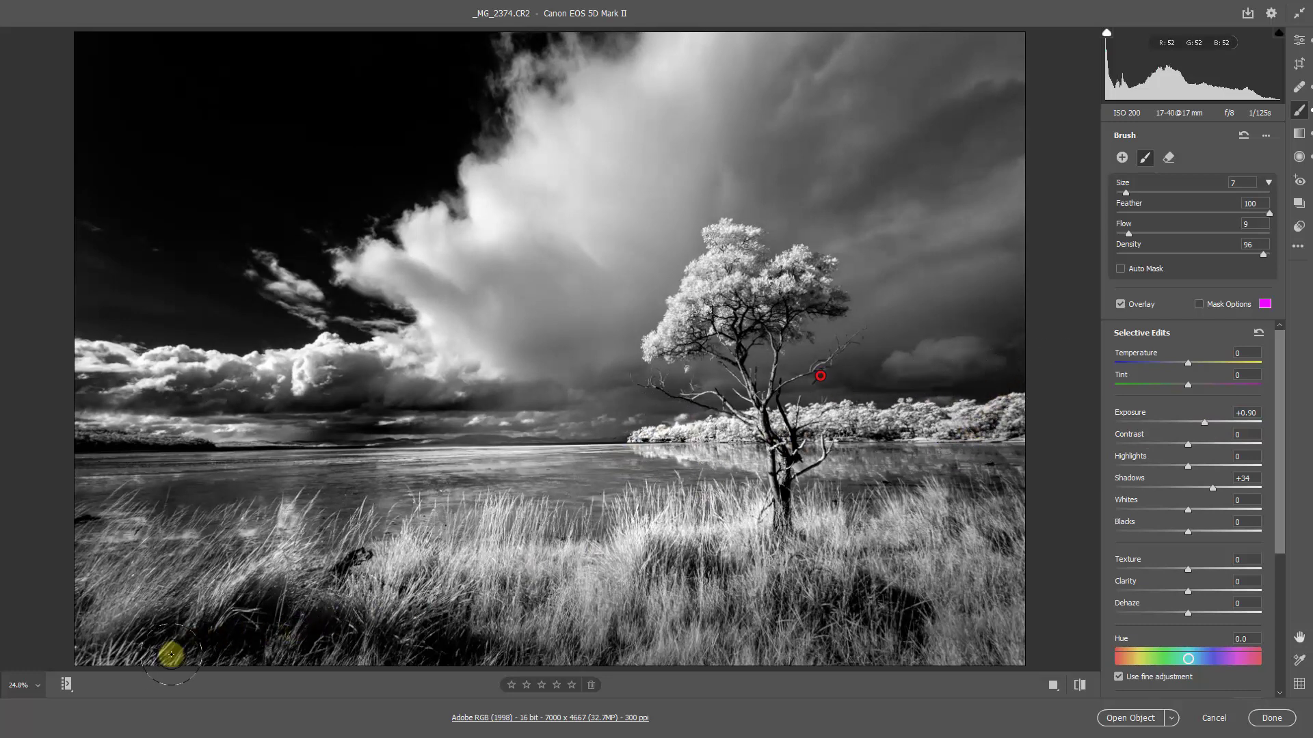
pyautogui.moveTo(170, 650)
pyautogui.mouseDown()
pyautogui.moveTo(230, 619)
pyautogui.moveTo(202, 649)
pyautogui.moveTo(271, 642)
pyautogui.moveTo(296, 623)
pyautogui.moveTo(317, 639)
pyautogui.moveTo(425, 628)
pyautogui.moveTo(288, 628)
pyautogui.moveTo(264, 609)
pyautogui.moveTo(207, 612)
pyautogui.moveTo(145, 636)
pyautogui.moveTo(388, 649)
pyautogui.moveTo(467, 627)
pyautogui.moveTo(410, 627)
pyautogui.mouseUp()
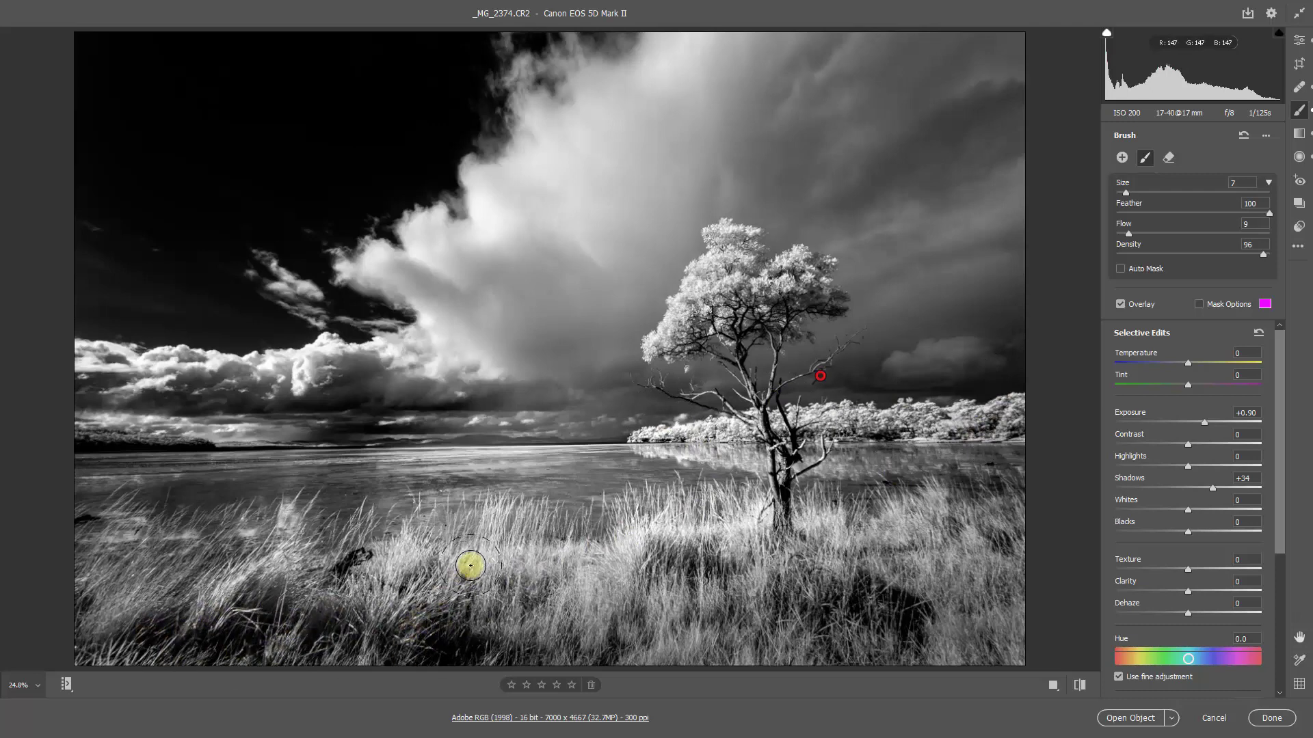
pyautogui.press('[')
pyautogui.press('[')
pyautogui.press('[')
pyautogui.press('[')
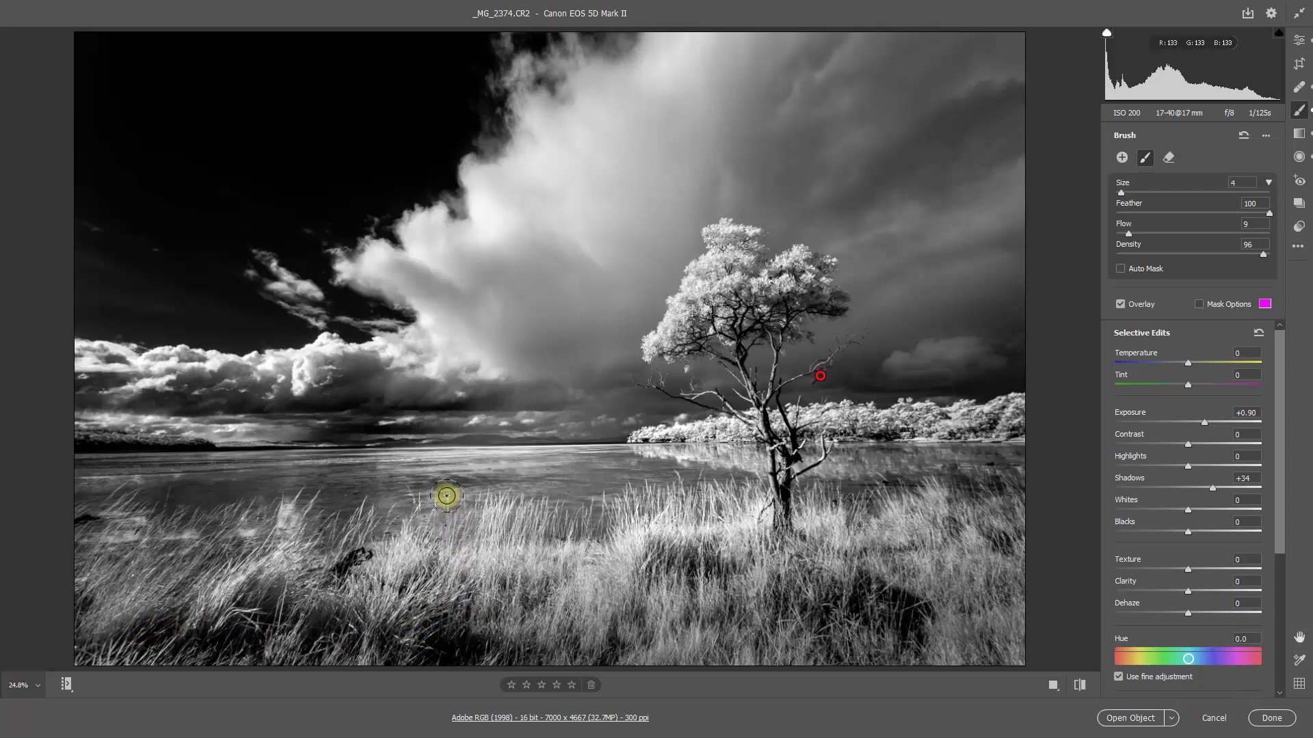
pyautogui.moveTo(146, 396)
pyautogui.mouseDown()
pyautogui.moveTo(401, 398)
pyautogui.moveTo(261, 437)
pyautogui.moveTo(334, 425)
pyautogui.mouseUp()
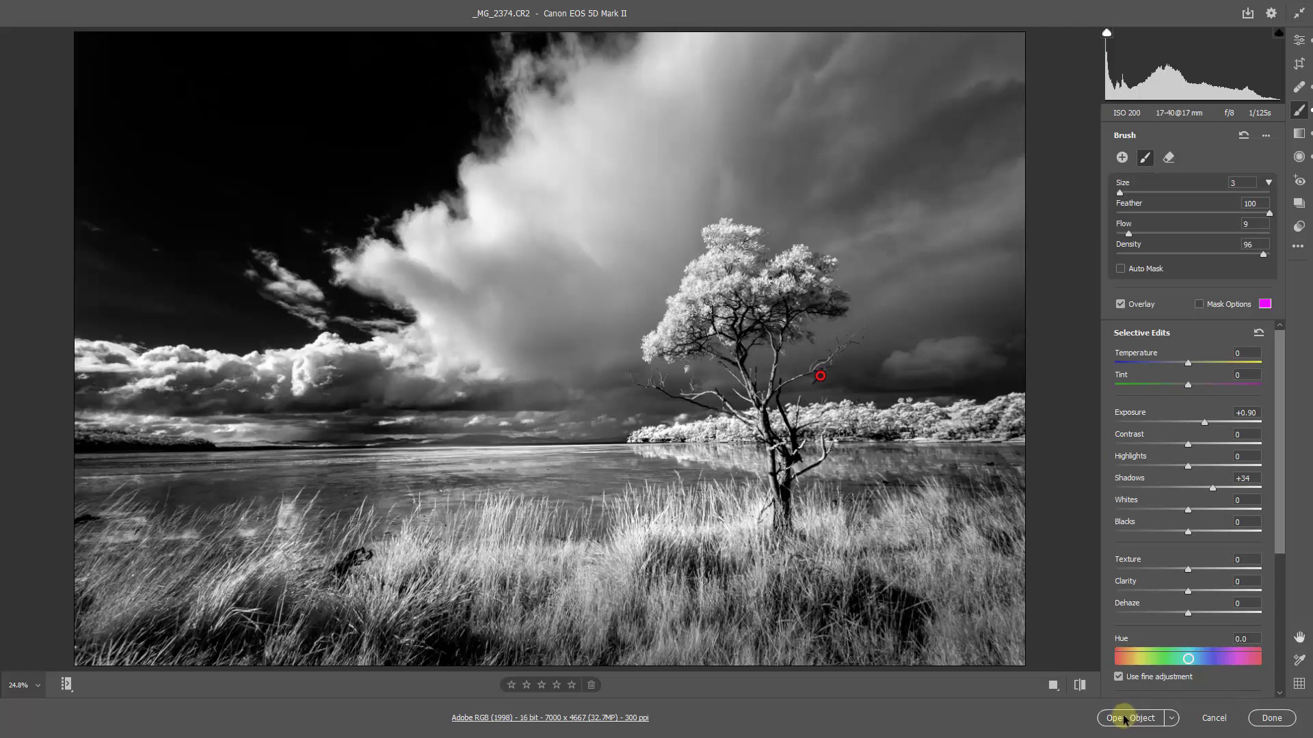
# Accept the workflow options with Open in Photoshop as Smart Objects enabled, and open the image in Photoshop.
pyautogui.click(551, 722)
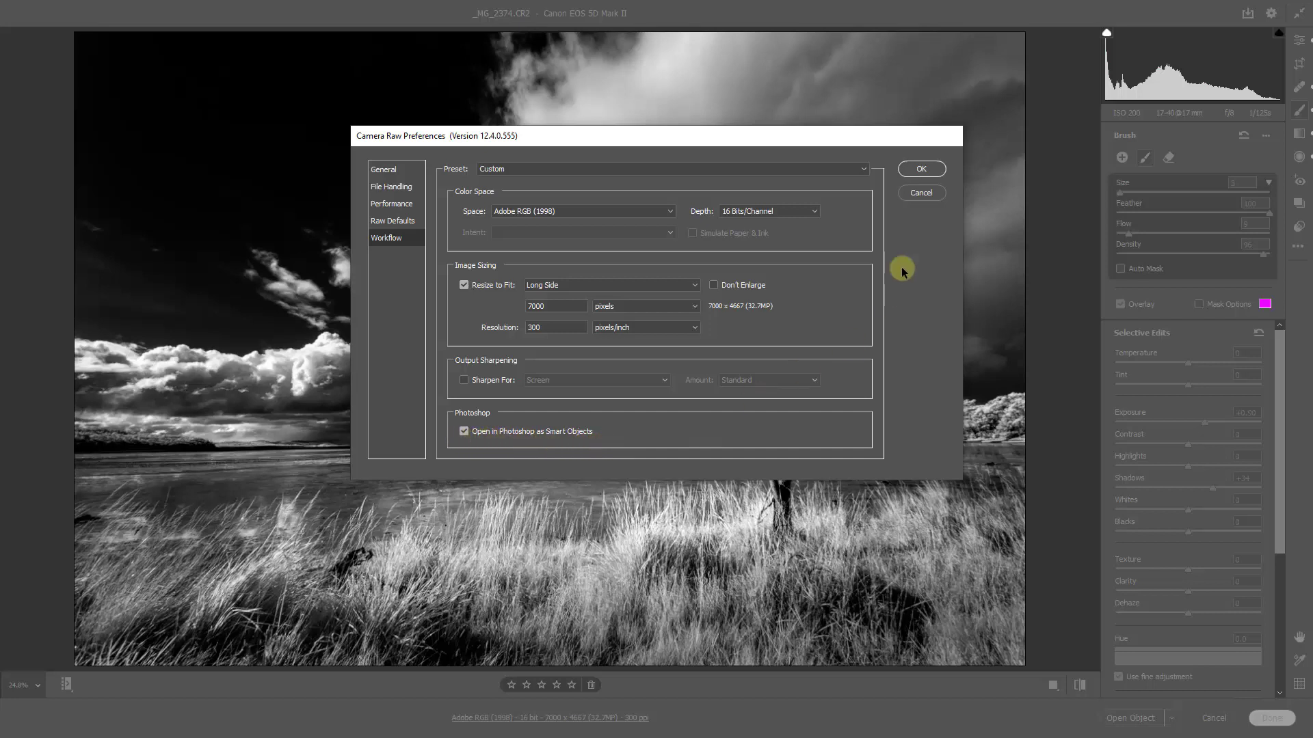
pyautogui.click(919, 174)
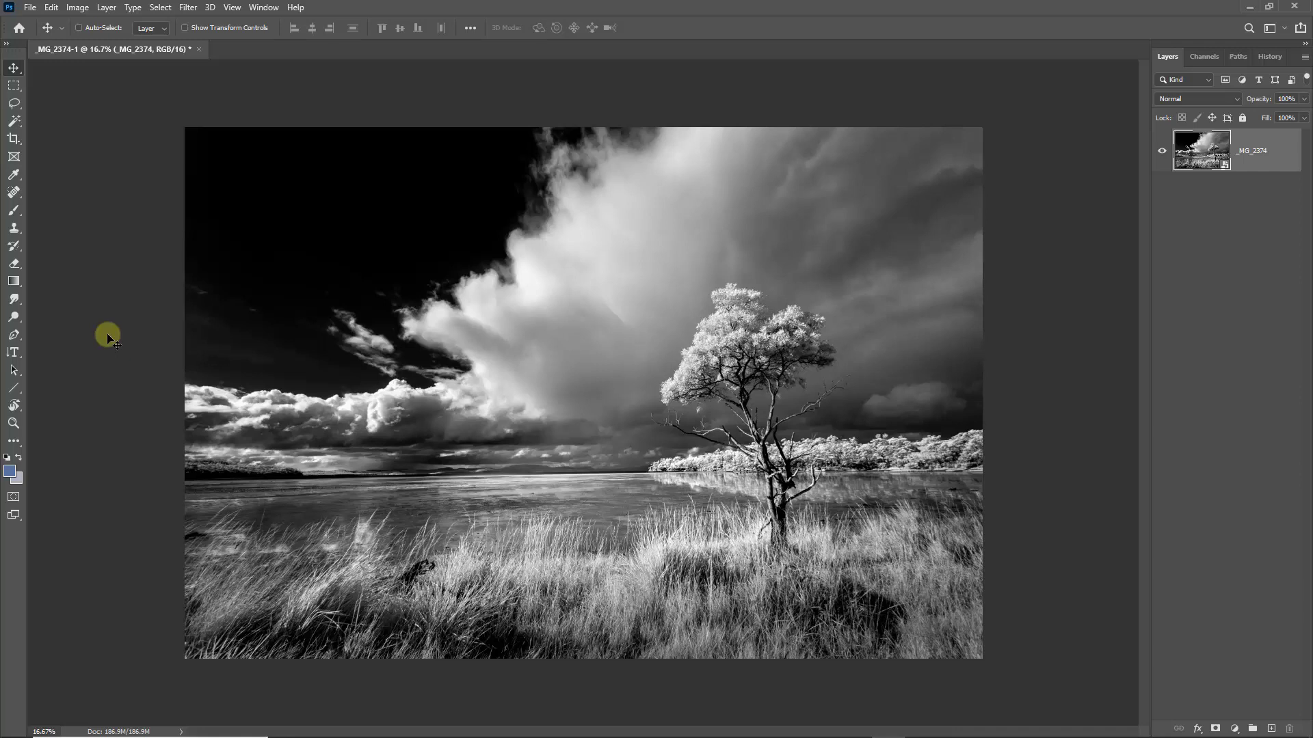
# Crop the image with a slight clockwise rotation to level the horizon, widen the crop on both sides, and apply it.
pyautogui.click(12, 140)
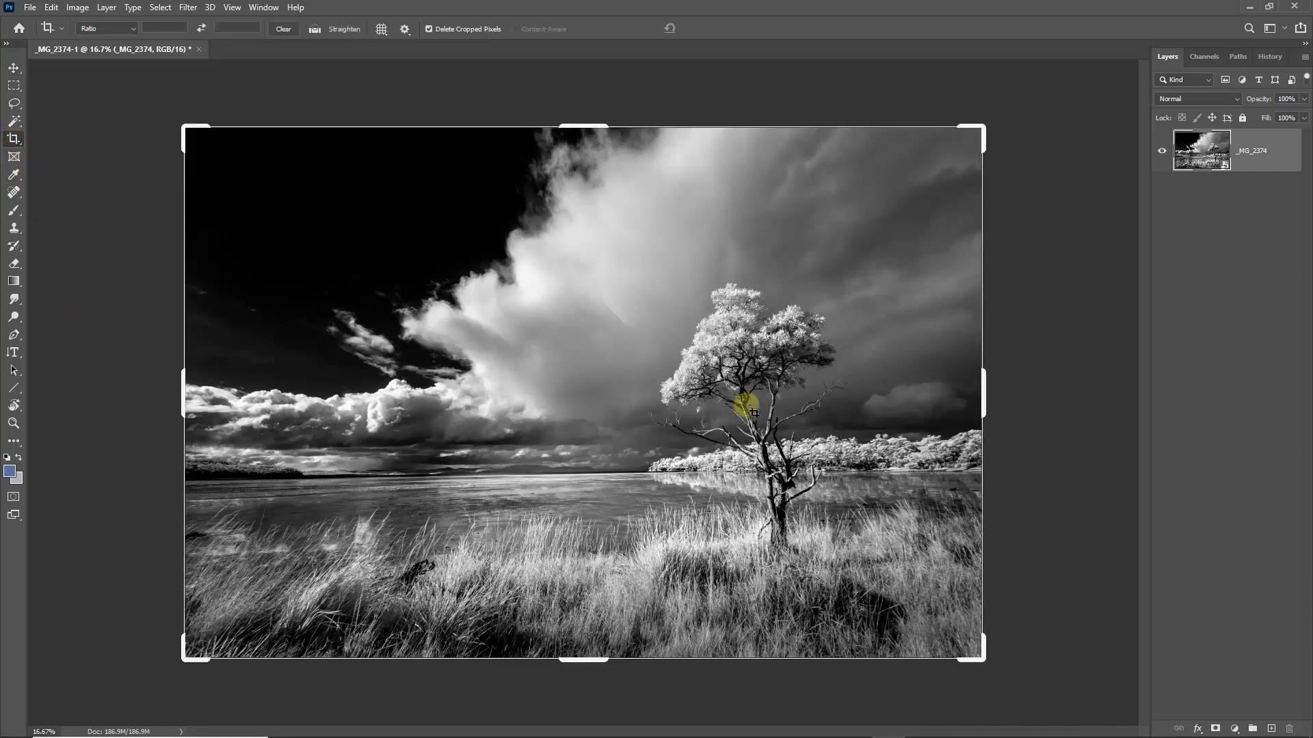
pyautogui.click(902, 316)
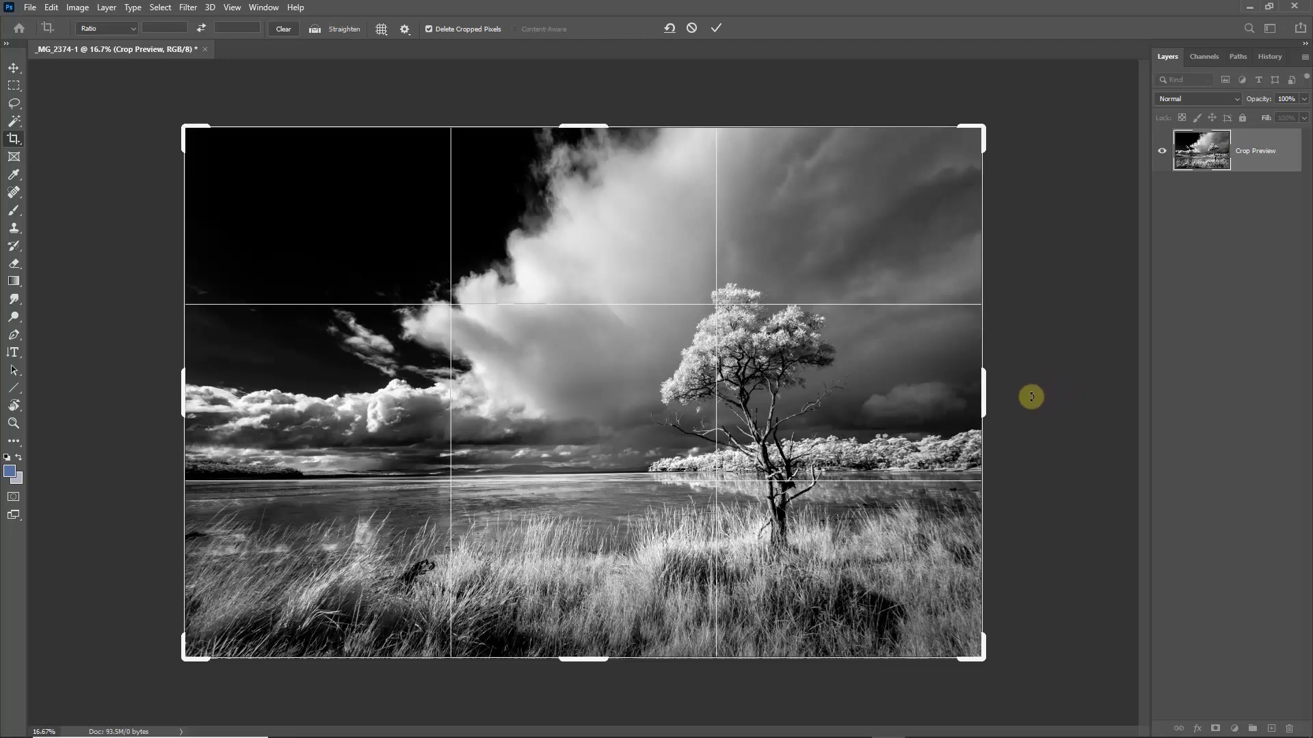
pyautogui.click(1026, 391)
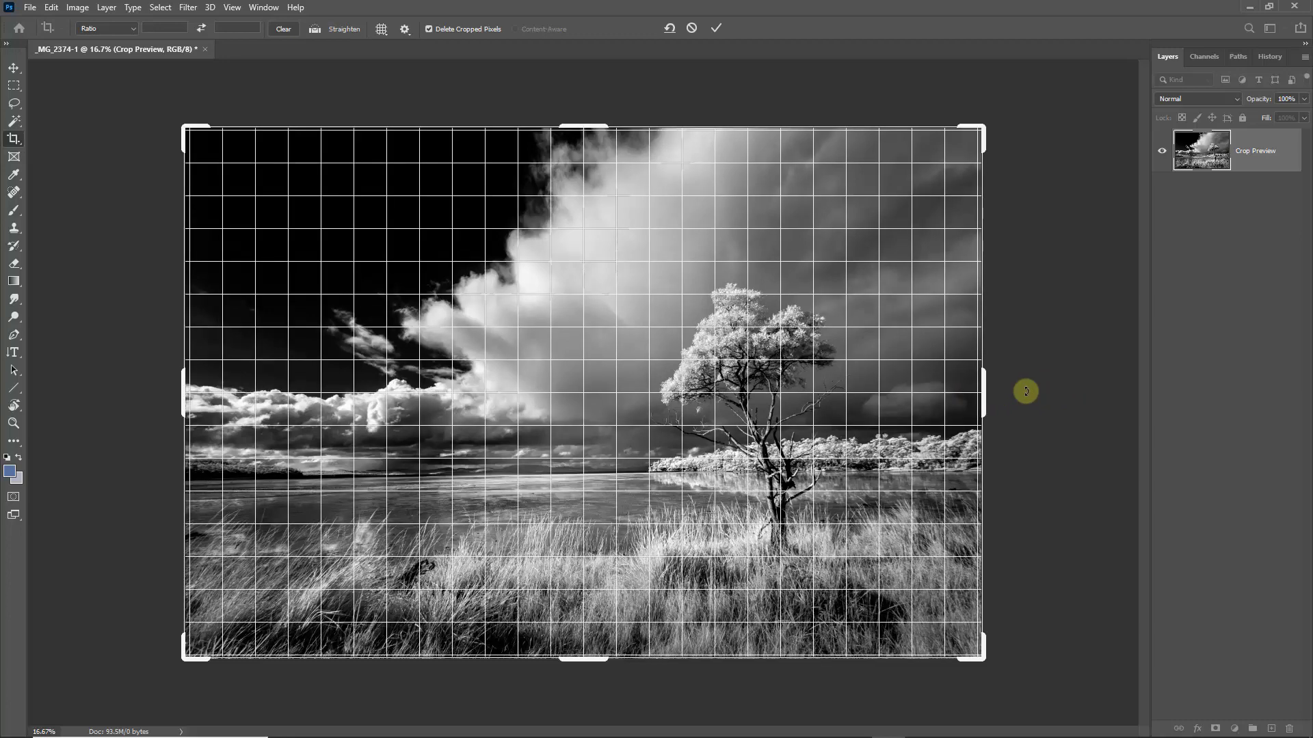
pyautogui.moveTo(1026, 392); pyautogui.dragTo(1032, 402)
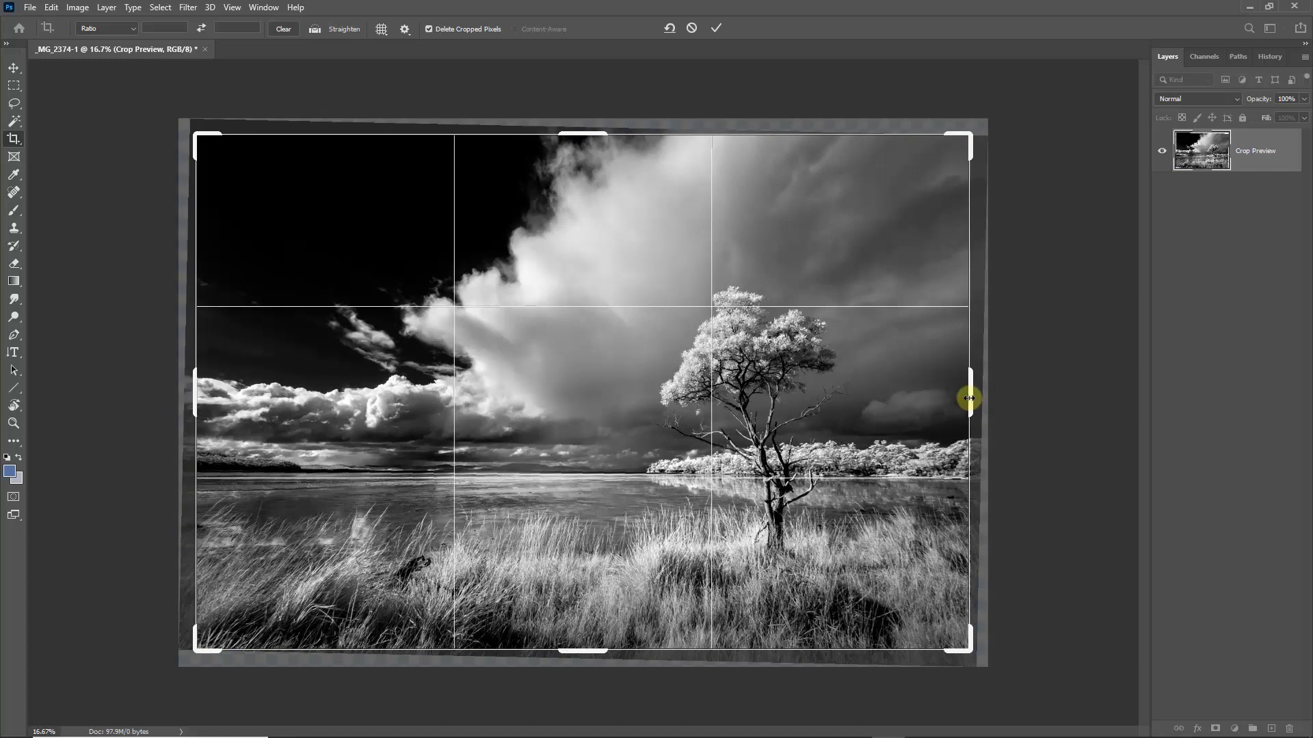
pyautogui.moveTo(969, 399); pyautogui.dragTo(981, 405)
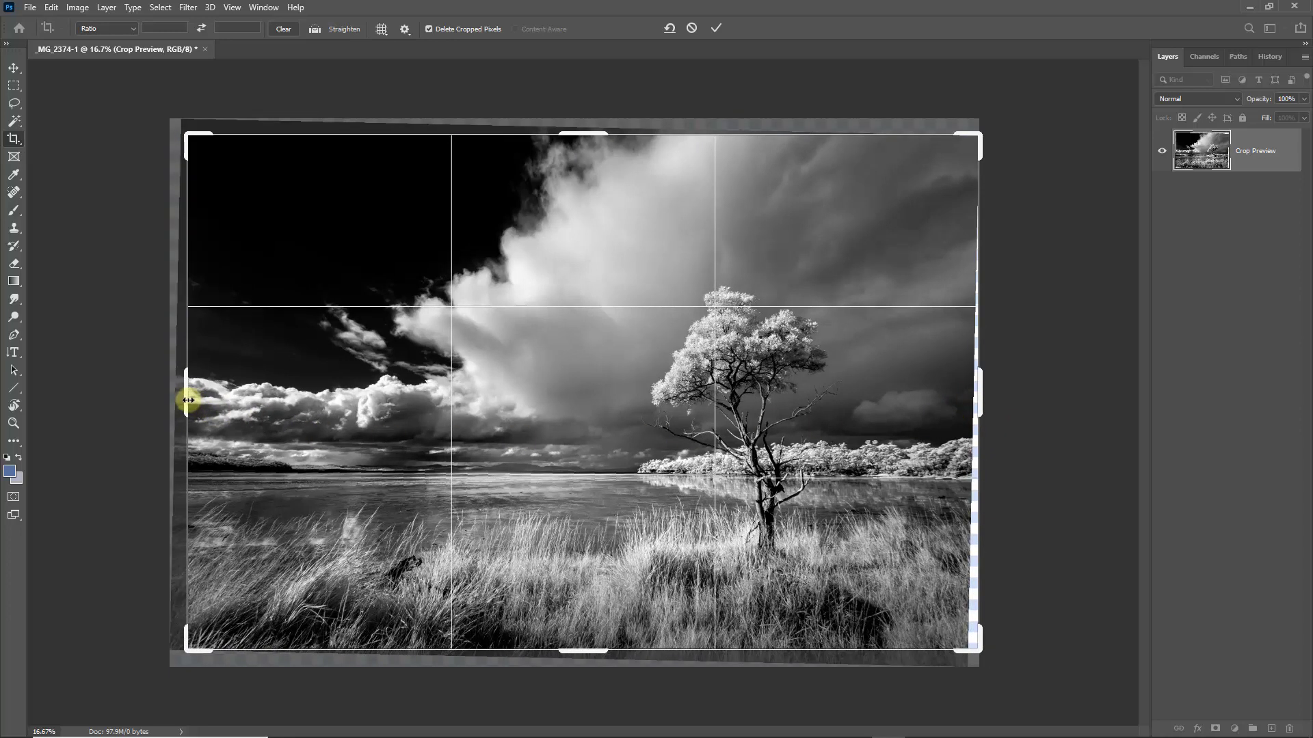
pyautogui.moveTo(187, 396); pyautogui.dragTo(179, 407)
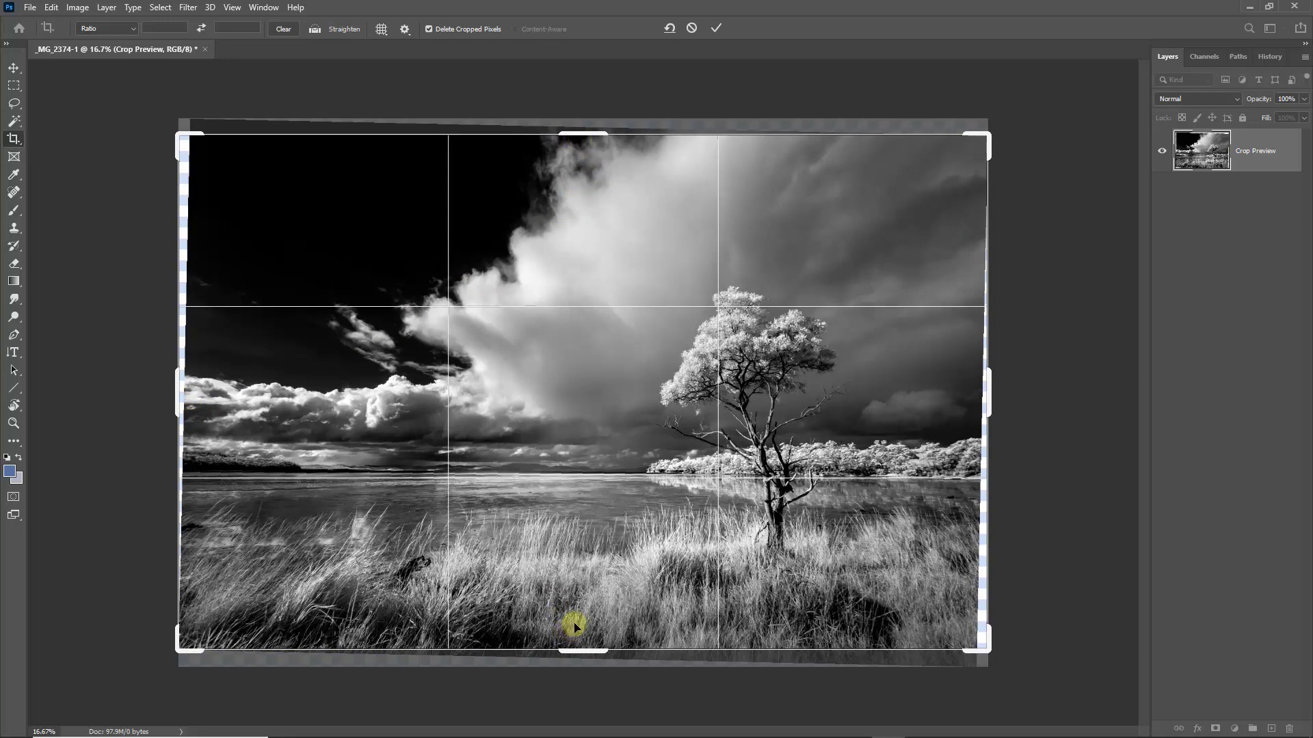
pyautogui.click(716, 28)
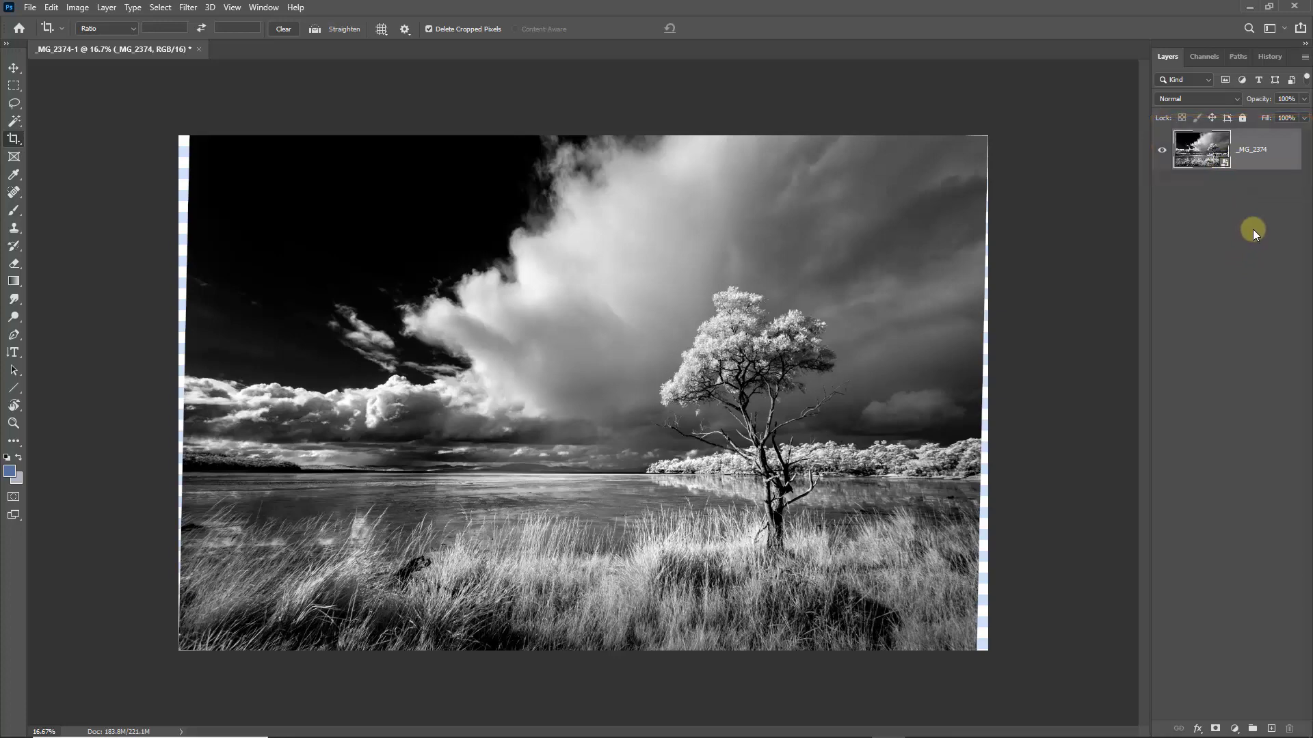
# Duplicate the smart object layer, rasterize the copy, and hide the original layer.
pyautogui.hotkey('ctrl', 'j')
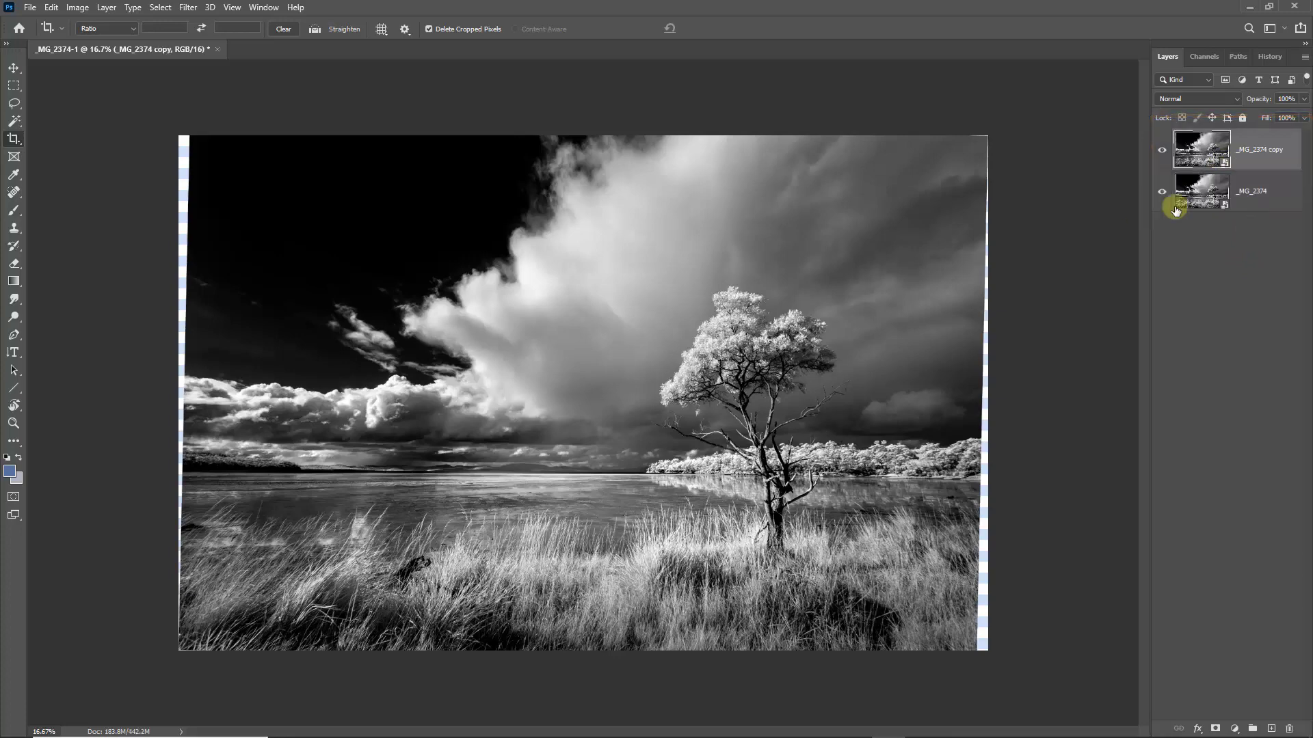
pyautogui.rightClick(1261, 145)
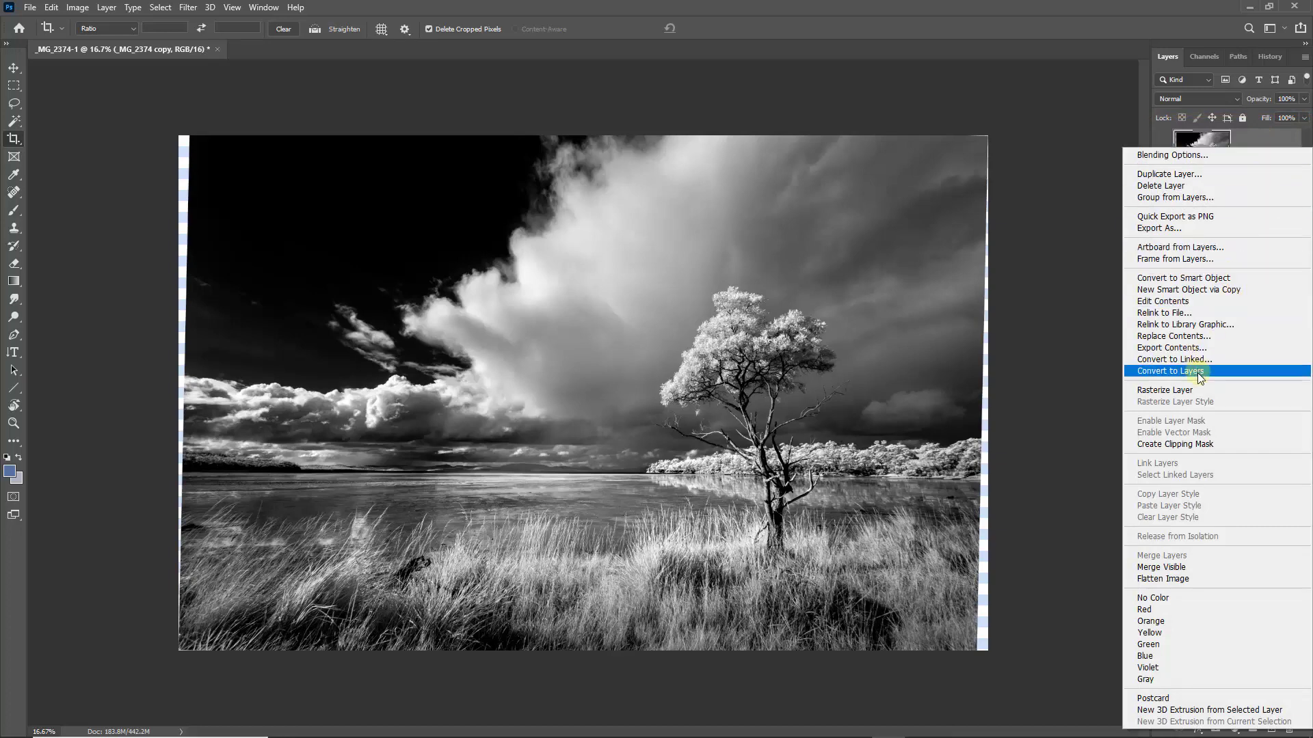
pyautogui.click(1186, 391)
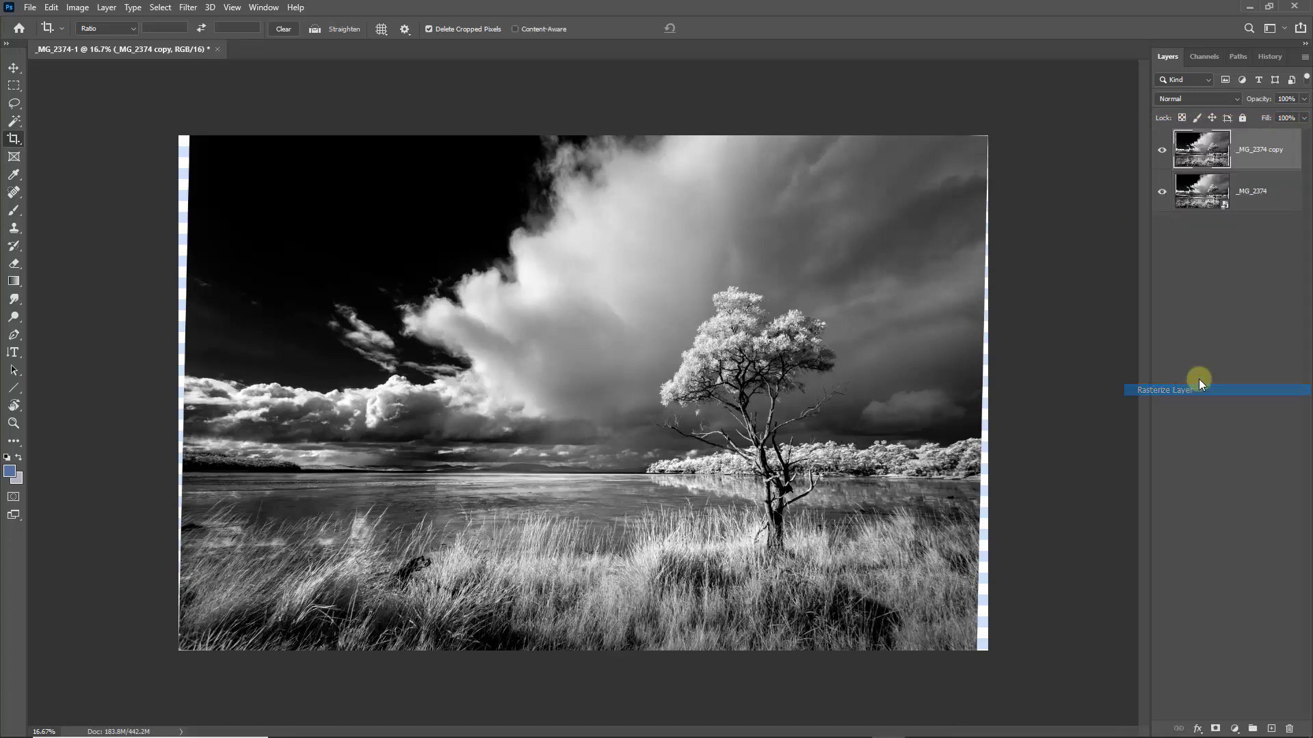
pyautogui.click(1162, 192)
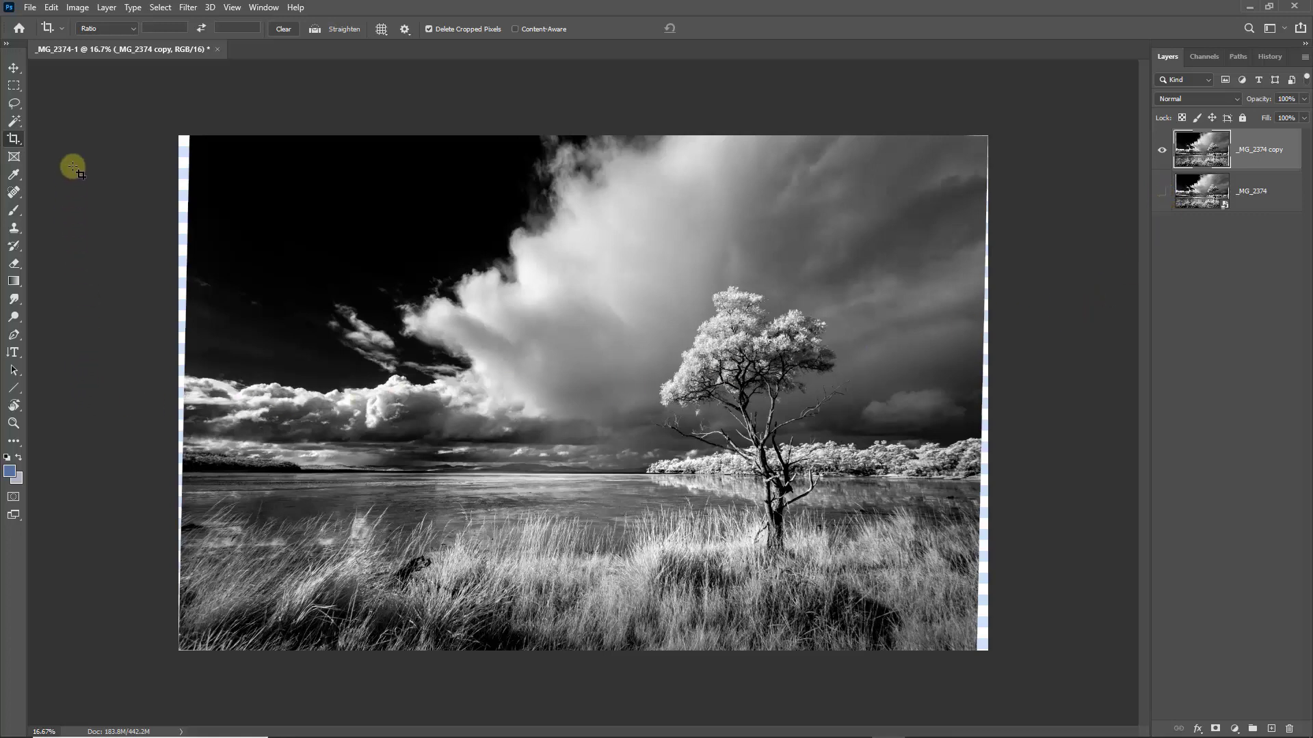
# Select the blank strip along the image's left edge with the Polygonal Lasso, slightly overlapping the picture.
pyautogui.click(14, 103)
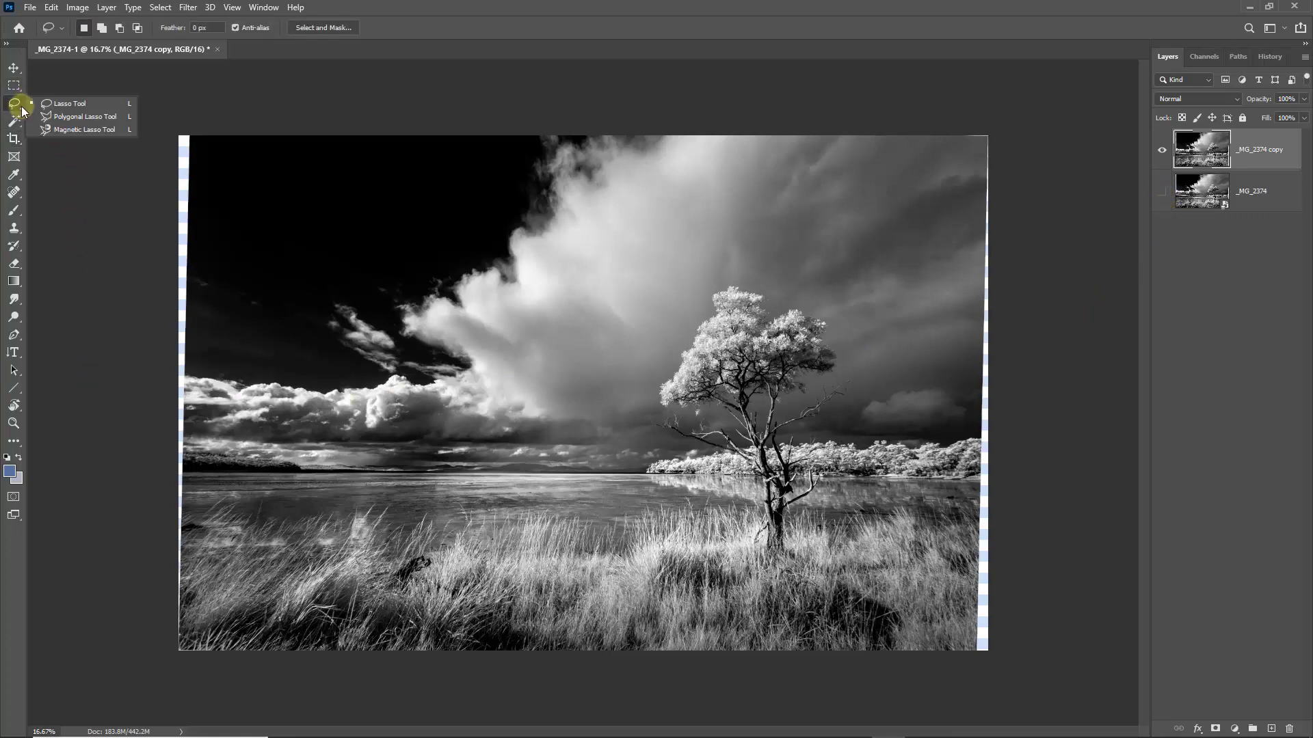
pyautogui.click(57, 117)
pyautogui.click(196, 132)
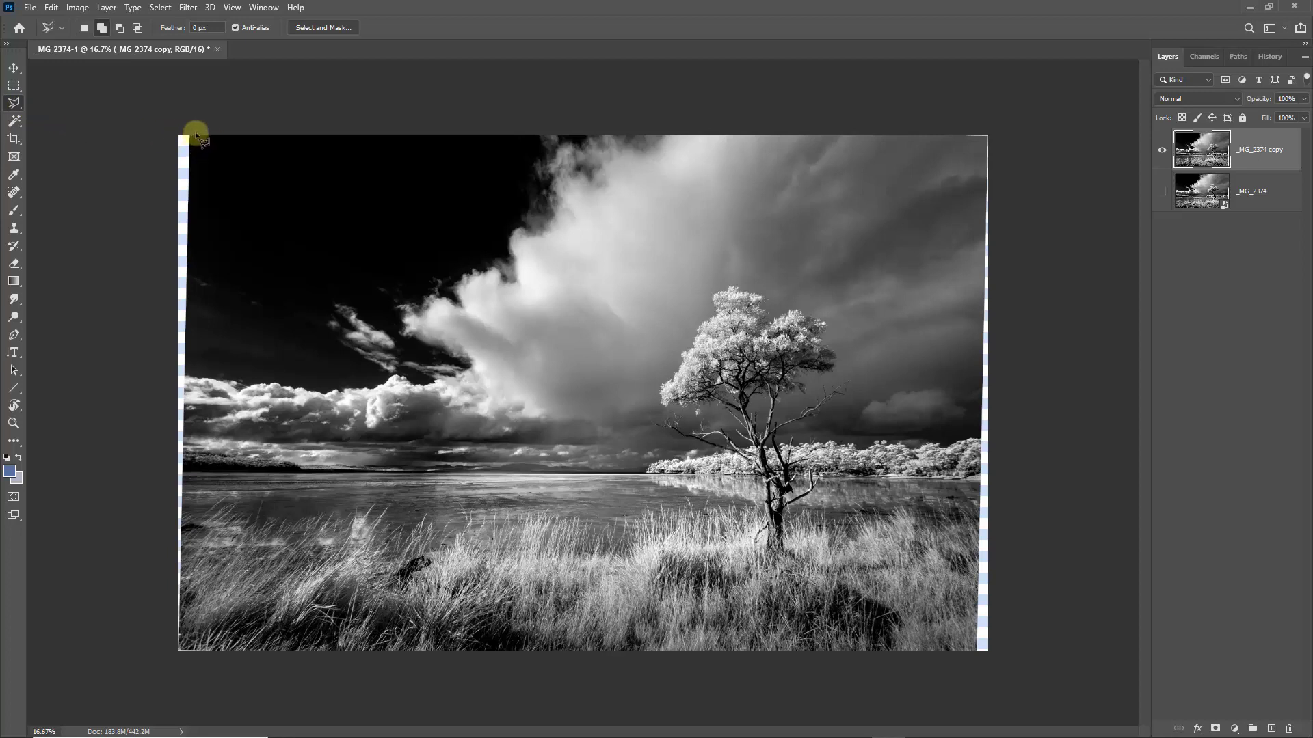
pyautogui.click(180, 655)
pyautogui.click(161, 650)
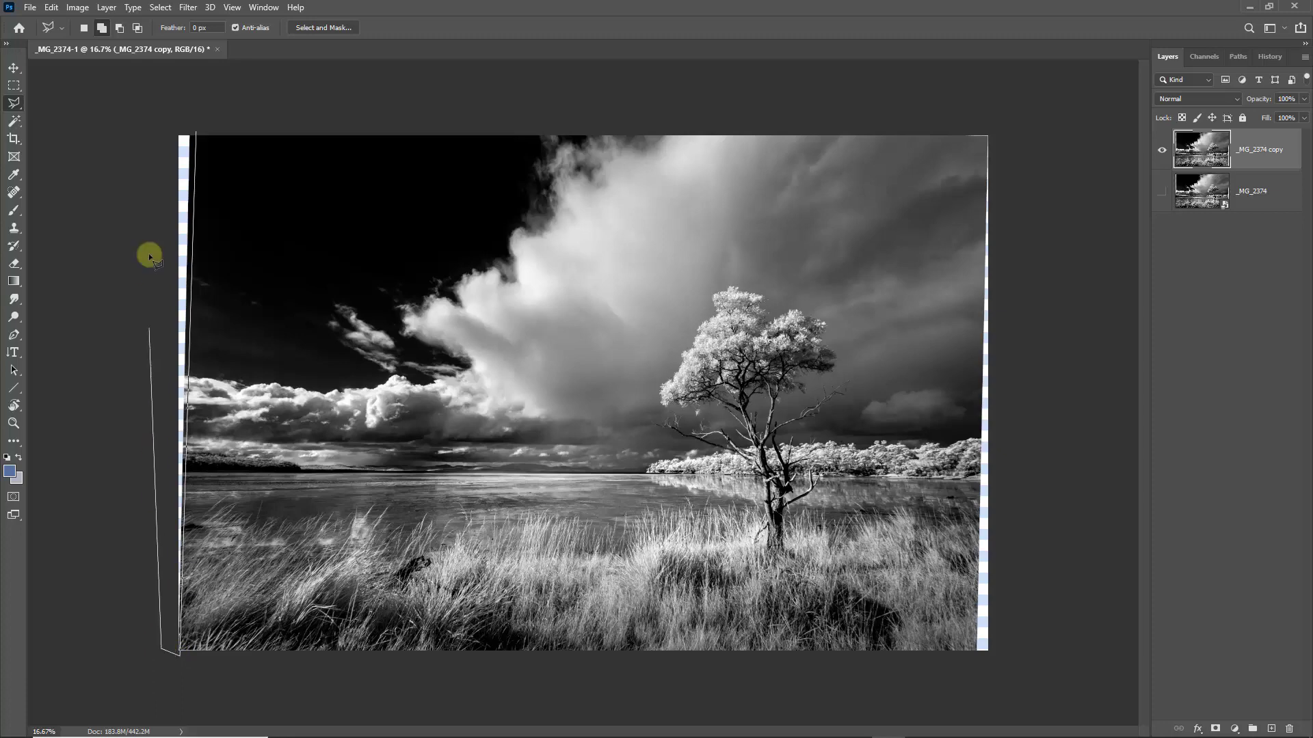
pyautogui.click(157, 111)
pyautogui.click(196, 131)
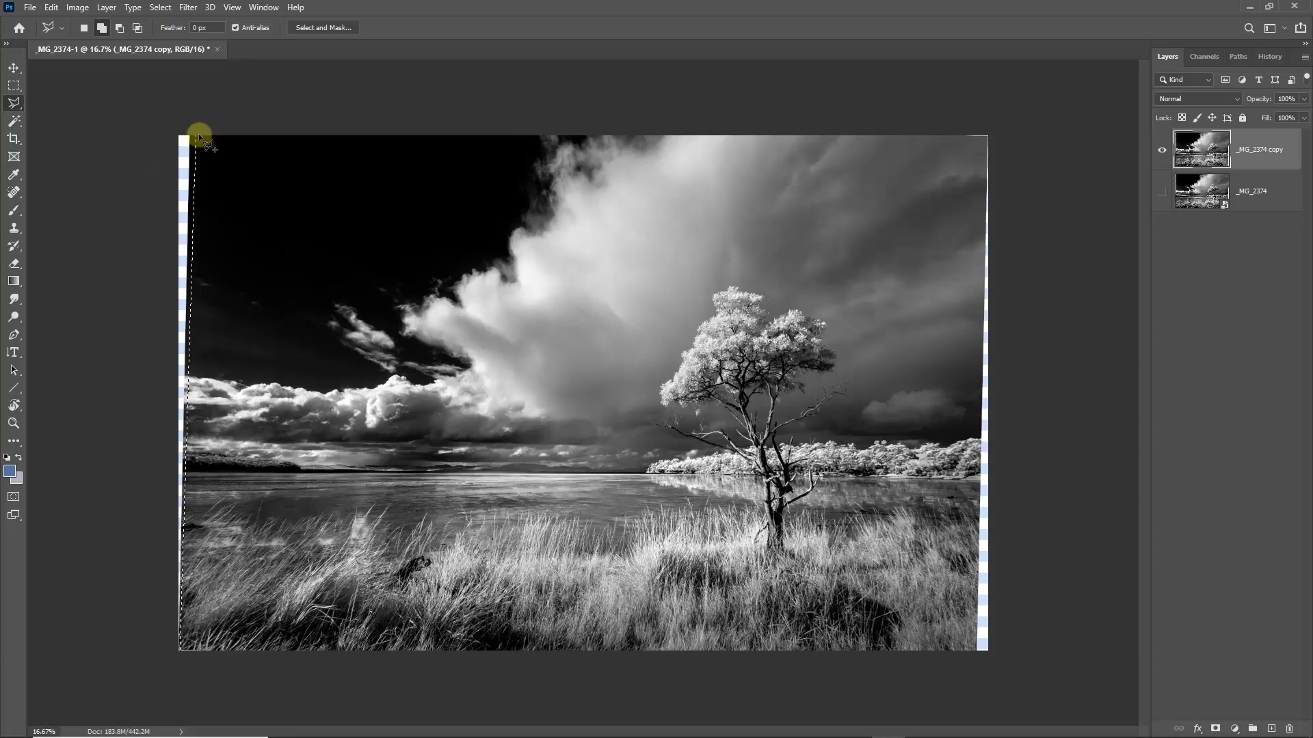
# Fill the selected left strip with Content-Aware Fill, output to the current layer, and deselect.
pyautogui.click(52, 8)
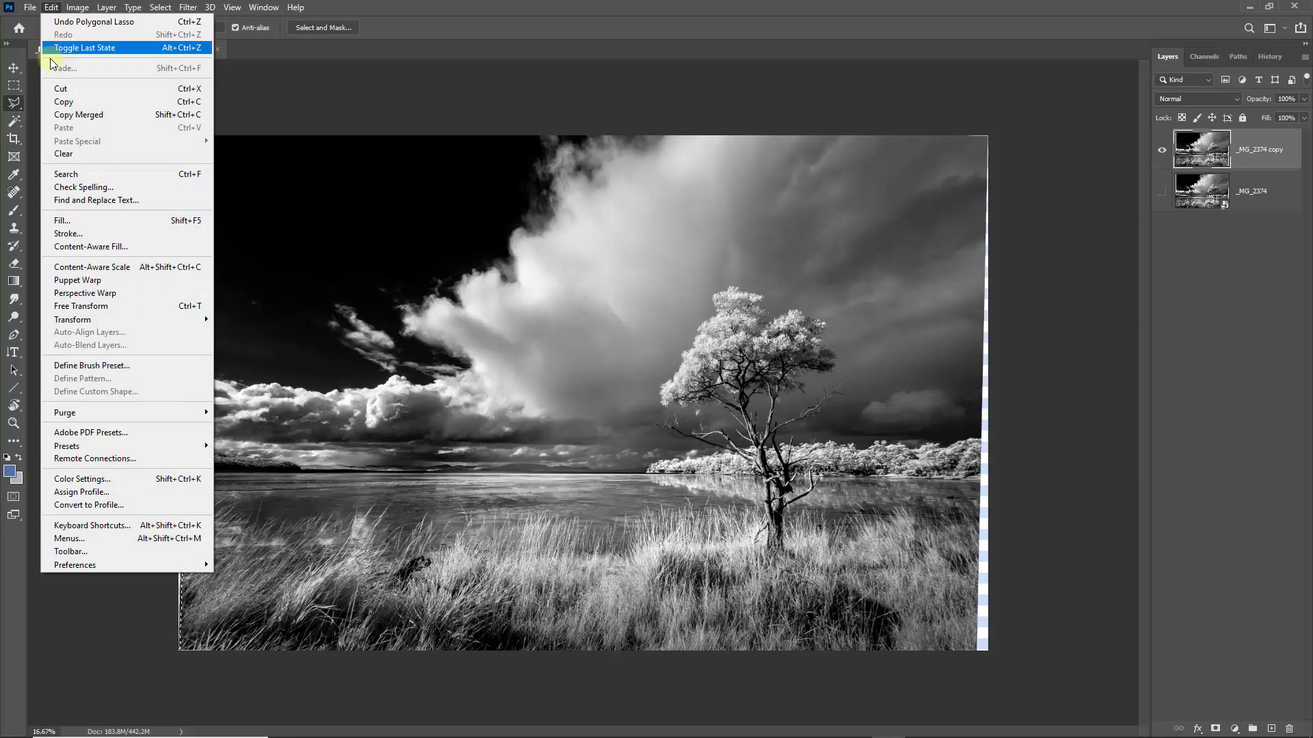
pyautogui.click(80, 248)
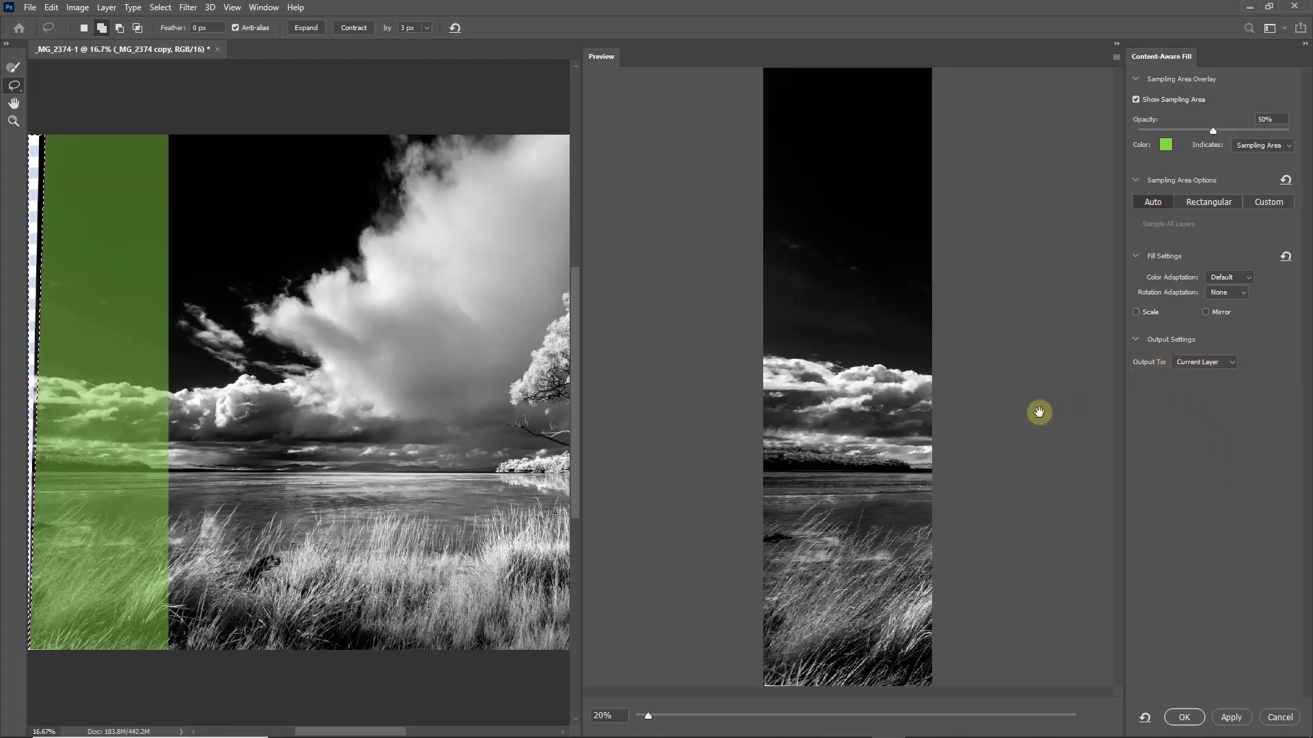
pyautogui.click(1230, 363)
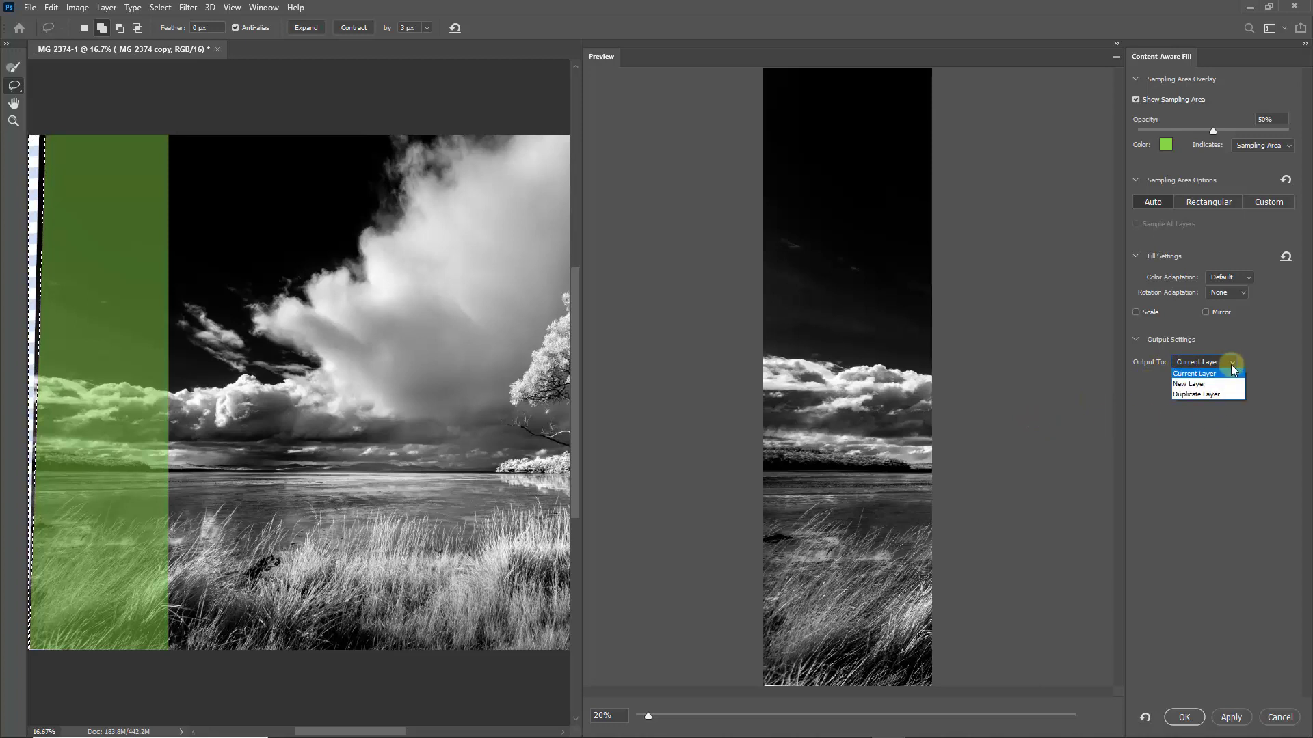
pyautogui.click(1223, 375)
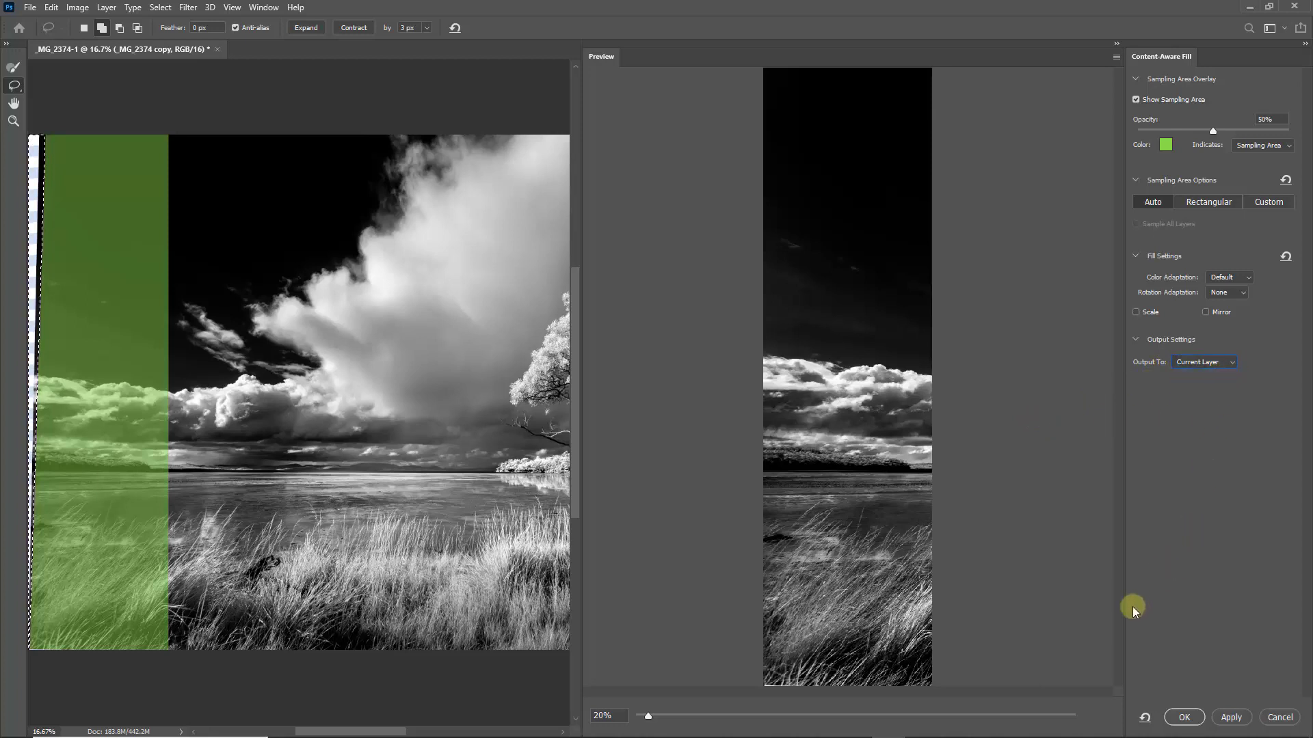
pyautogui.click(1184, 715)
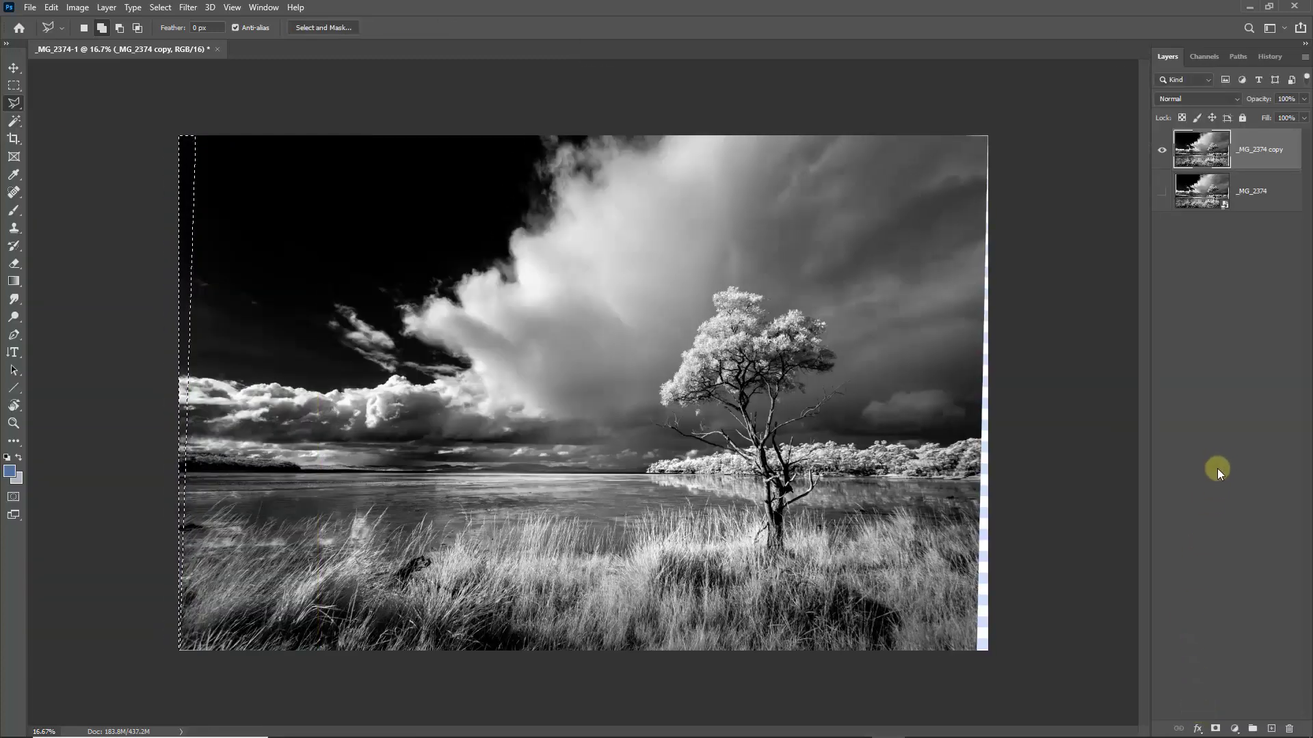
pyautogui.hotkey('ctrl', 'd')
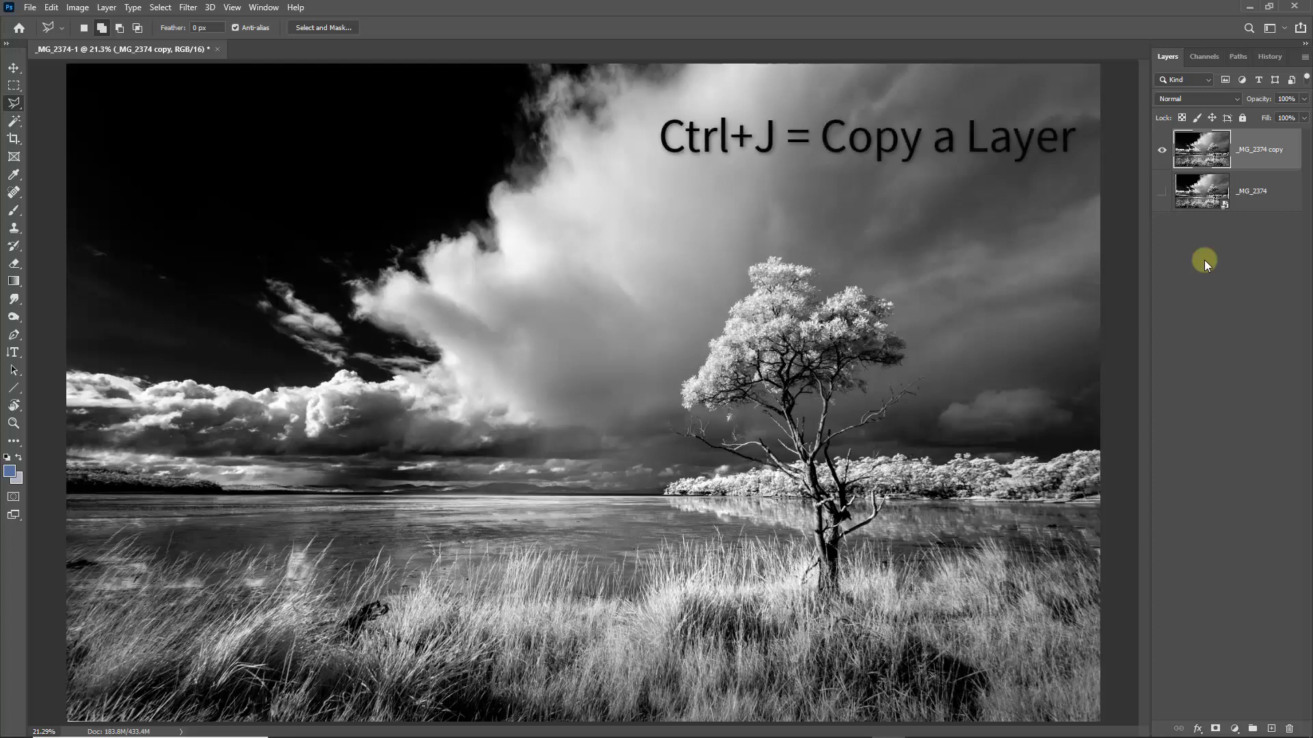
# Duplicate the filled layer, hide the layer beneath it, and keep the new top copy active.
pyautogui.hotkey('ctrl', 'j')
pyautogui.click(1161, 190)
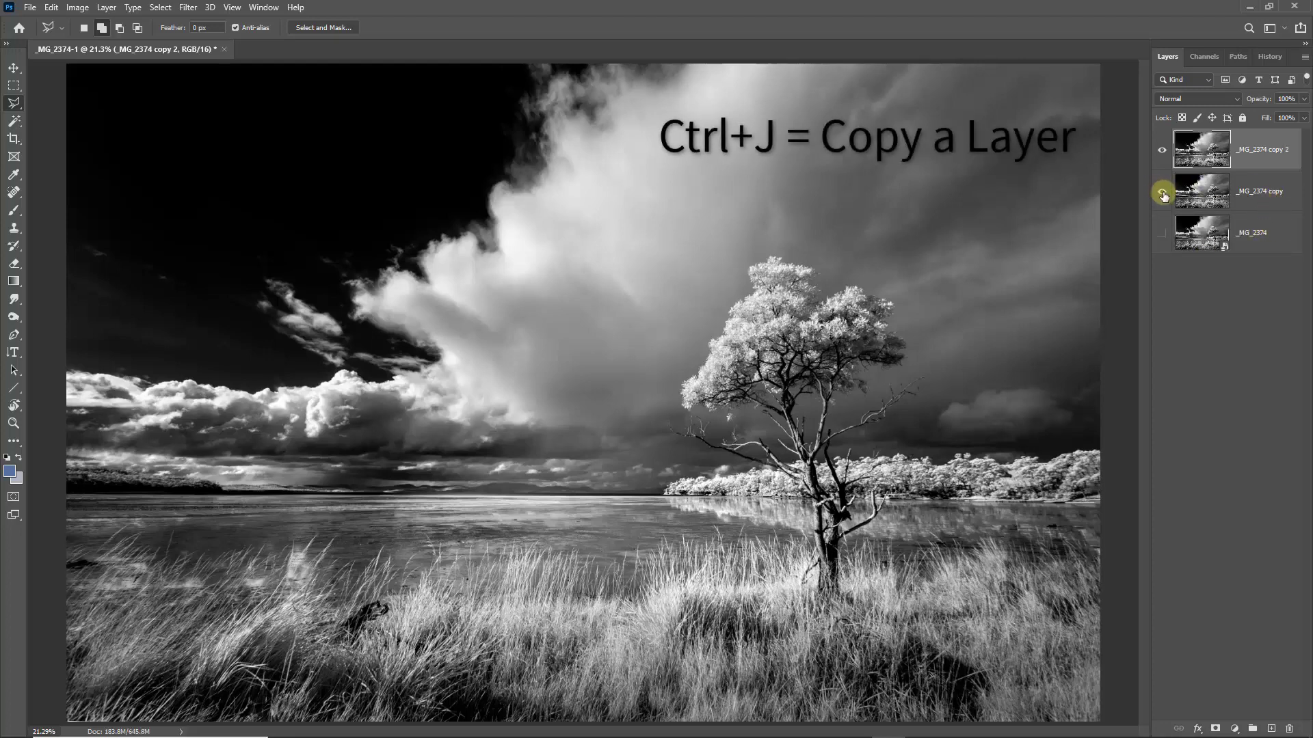
pyautogui.click(1195, 151)
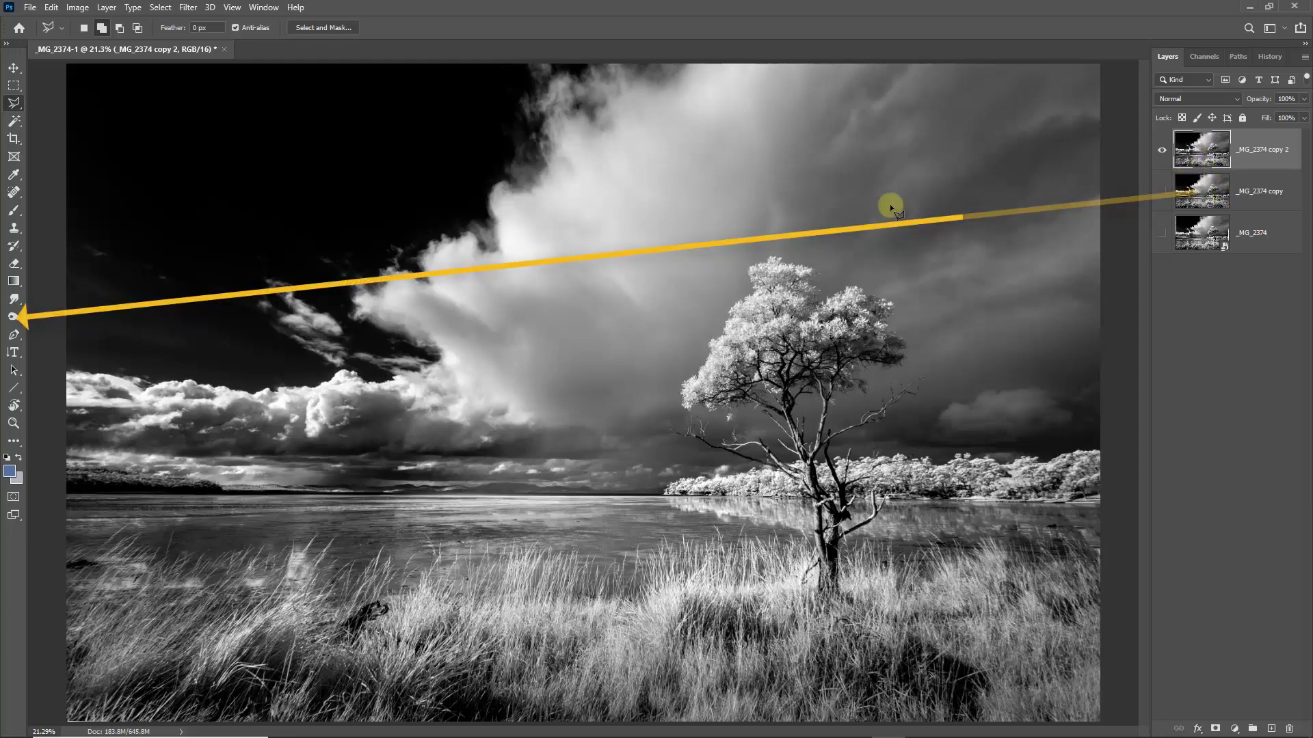
# Darken the central cloud and the sky beside the tree with the Burn tool, Midtones range, 10% exposure, brush size 1100.
pyautogui.click(17, 319)
pyautogui.click(69, 330)
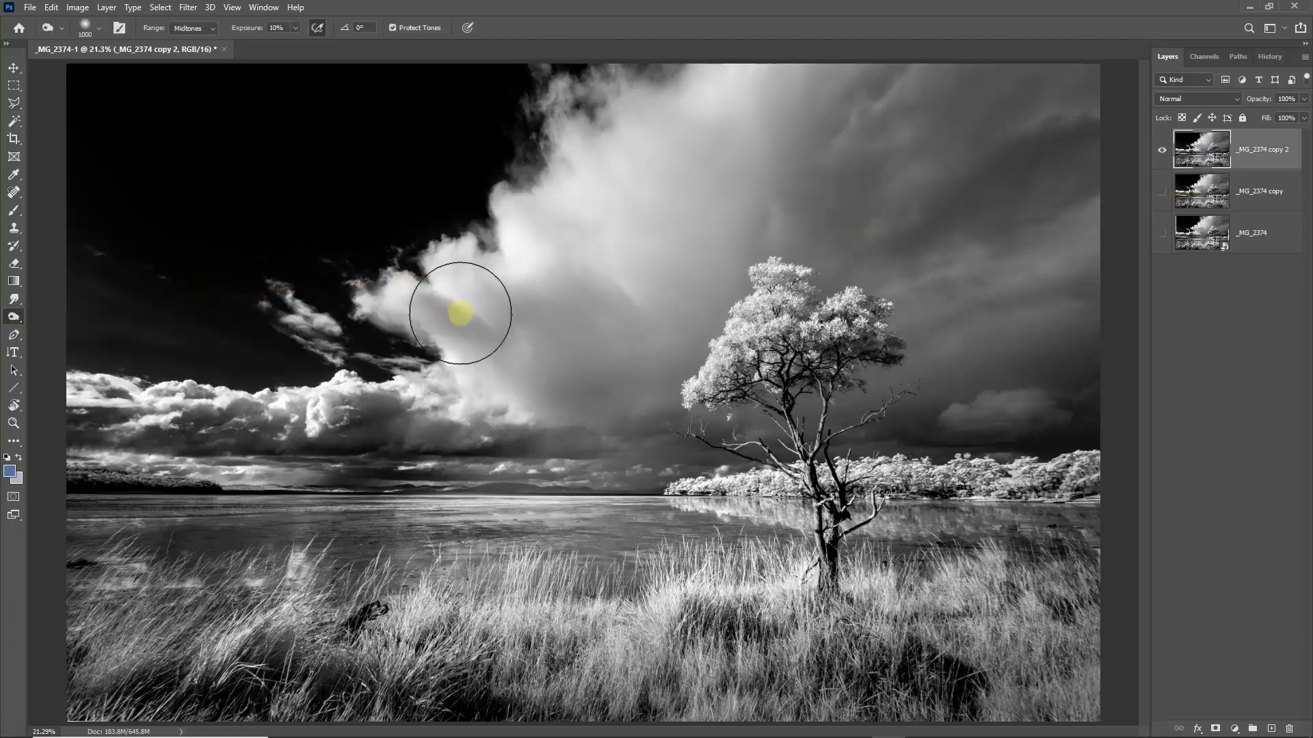
pyautogui.press(']')
pyautogui.press(']')
pyautogui.press(']')
pyautogui.press(']')
pyautogui.moveTo(460, 308)
pyautogui.mouseDown()
pyautogui.moveTo(492, 302)
pyautogui.moveTo(463, 302)
pyautogui.moveTo(468, 313)
pyautogui.moveTo(460, 301)
pyautogui.mouseUp()
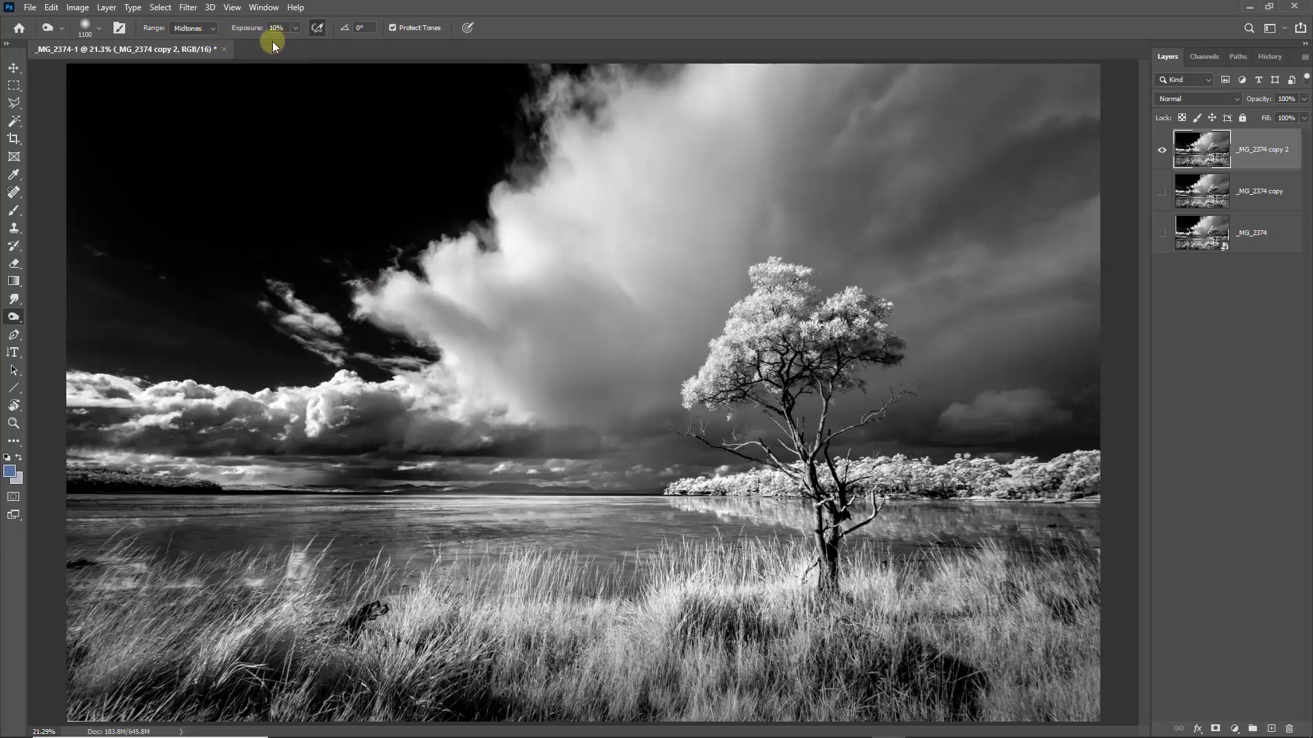
pyautogui.moveTo(409, 132)
pyautogui.mouseDown()
pyautogui.moveTo(657, 197)
pyautogui.moveTo(656, 173)
pyautogui.moveTo(786, 206)
pyautogui.moveTo(835, 121)
pyautogui.moveTo(760, 189)
pyautogui.moveTo(945, 100)
pyautogui.moveTo(1063, 118)
pyautogui.moveTo(1087, 108)
pyautogui.moveTo(1085, 149)
pyautogui.moveTo(1105, 146)
pyautogui.moveTo(773, 285)
pyautogui.moveTo(1107, 150)
pyautogui.moveTo(879, 191)
pyautogui.moveTo(1085, 81)
pyautogui.moveTo(930, 116)
pyautogui.moveTo(688, 225)
pyautogui.moveTo(929, 75)
pyautogui.moveTo(886, 83)
pyautogui.moveTo(378, 409)
pyautogui.moveTo(577, 354)
pyautogui.moveTo(612, 323)
pyautogui.moveTo(408, 424)
pyautogui.moveTo(541, 367)
pyautogui.moveTo(523, 396)
pyautogui.moveTo(697, 379)
pyautogui.moveTo(1008, 422)
pyautogui.moveTo(1042, 412)
pyautogui.moveTo(921, 407)
pyautogui.mouseUp()
# Burn from the clouds right of the tree down into the grass at 5% exposure, starting with brush size 900 and varying it.
pyautogui.press('[')
pyautogui.press('[')
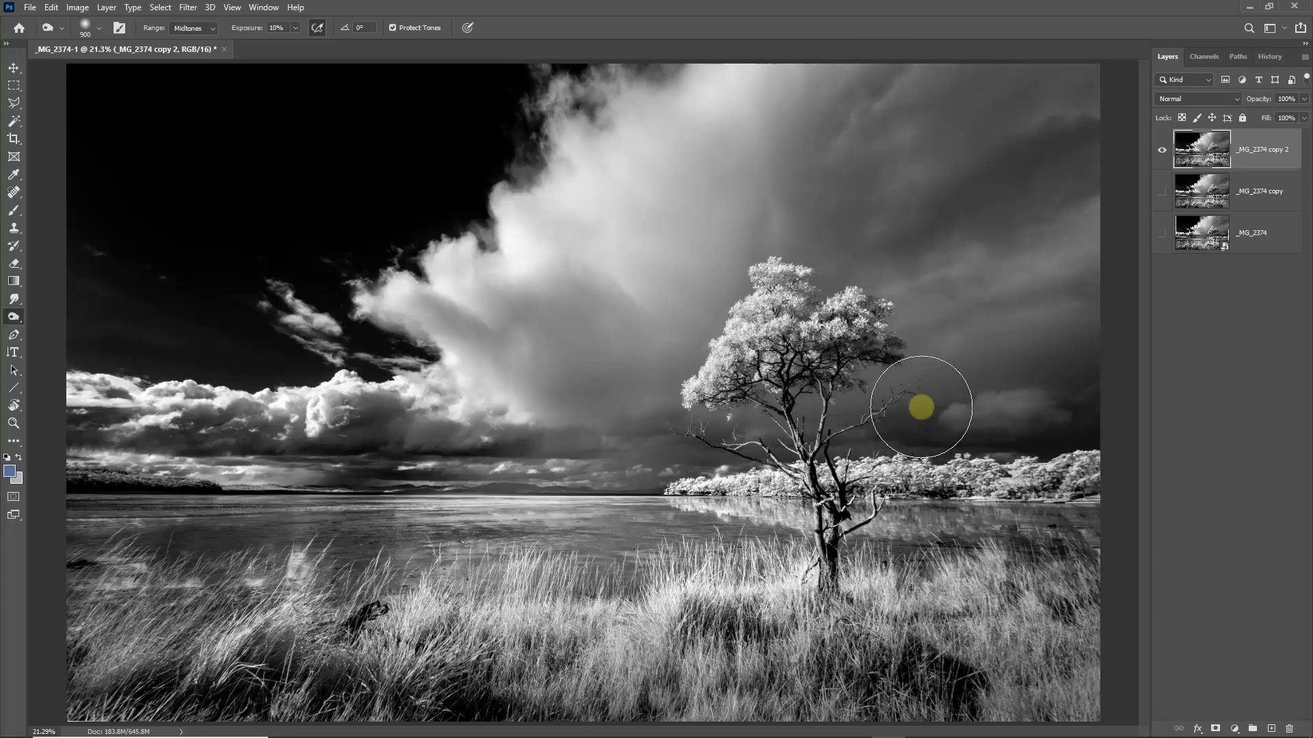
pyautogui.press('0')
pyautogui.press('5')
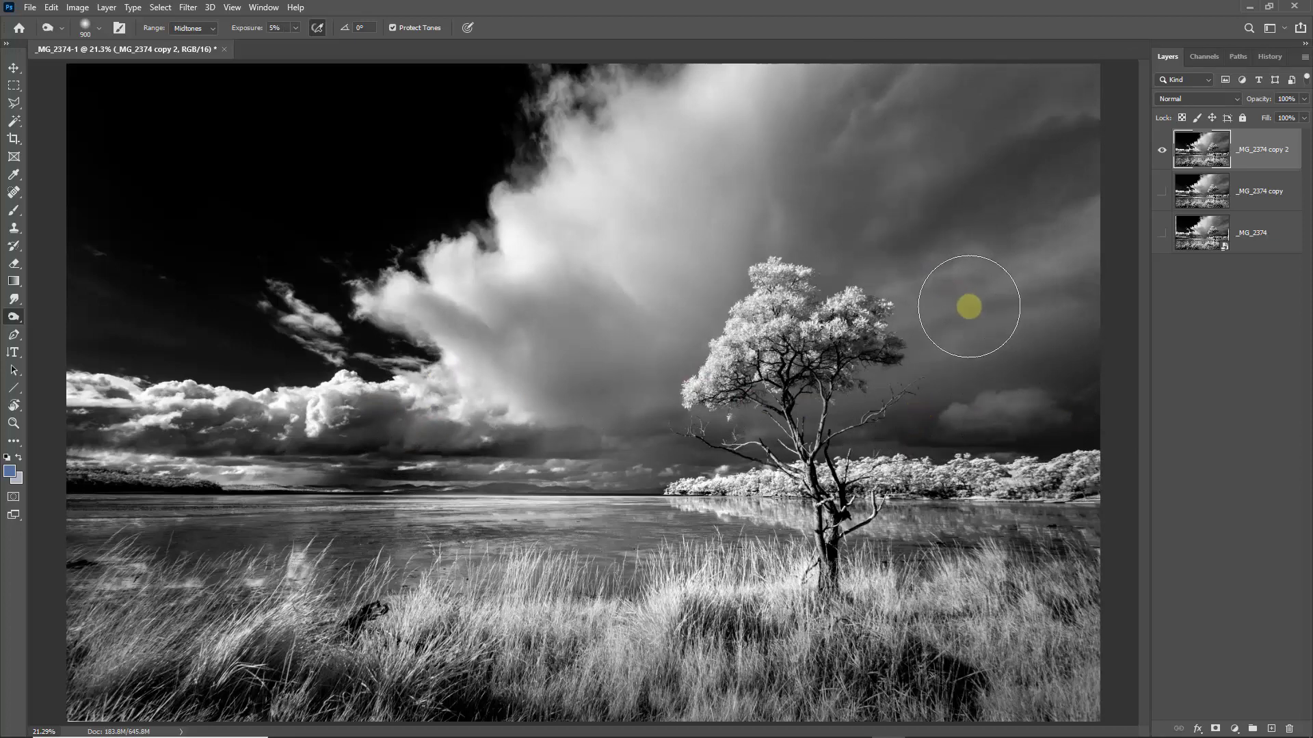
pyautogui.moveTo(969, 307)
pyautogui.mouseDown()
pyautogui.moveTo(1024, 335)
pyautogui.moveTo(1022, 382)
pyautogui.moveTo(1077, 330)
pyautogui.moveTo(941, 359)
pyautogui.moveTo(1094, 313)
pyautogui.moveTo(724, 411)
pyautogui.moveTo(1079, 255)
pyautogui.moveTo(1029, 248)
pyautogui.moveTo(1093, 184)
pyautogui.moveTo(843, 282)
pyautogui.moveTo(827, 272)
pyautogui.moveTo(981, 111)
pyautogui.moveTo(916, 119)
pyautogui.moveTo(493, 336)
pyautogui.moveTo(595, 387)
pyautogui.moveTo(471, 341)
pyautogui.moveTo(461, 281)
pyautogui.moveTo(362, 337)
pyautogui.moveTo(670, 374)
pyautogui.moveTo(532, 439)
pyautogui.moveTo(598, 342)
pyautogui.moveTo(562, 281)
pyautogui.moveTo(401, 283)
pyautogui.moveTo(343, 379)
pyautogui.moveTo(581, 364)
pyautogui.moveTo(498, 366)
pyautogui.moveTo(541, 473)
pyautogui.moveTo(631, 618)
pyautogui.moveTo(625, 656)
pyautogui.moveTo(638, 663)
pyautogui.moveTo(629, 646)
pyautogui.moveTo(642, 651)
pyautogui.moveTo(530, 663)
pyautogui.moveTo(599, 662)
pyautogui.moveTo(506, 647)
pyautogui.moveTo(456, 563)
pyautogui.moveTo(571, 605)
pyautogui.moveTo(571, 645)
pyautogui.mouseUp()
pyautogui.press(']')
pyautogui.press(']')
pyautogui.press(']')
pyautogui.press(']')
pyautogui.press('[')
pyautogui.press('[')
pyautogui.press('[')
pyautogui.press('[')
pyautogui.press('[')
pyautogui.press('[')
pyautogui.press('[')
pyautogui.press('[')
pyautogui.press('[')
pyautogui.press('[')
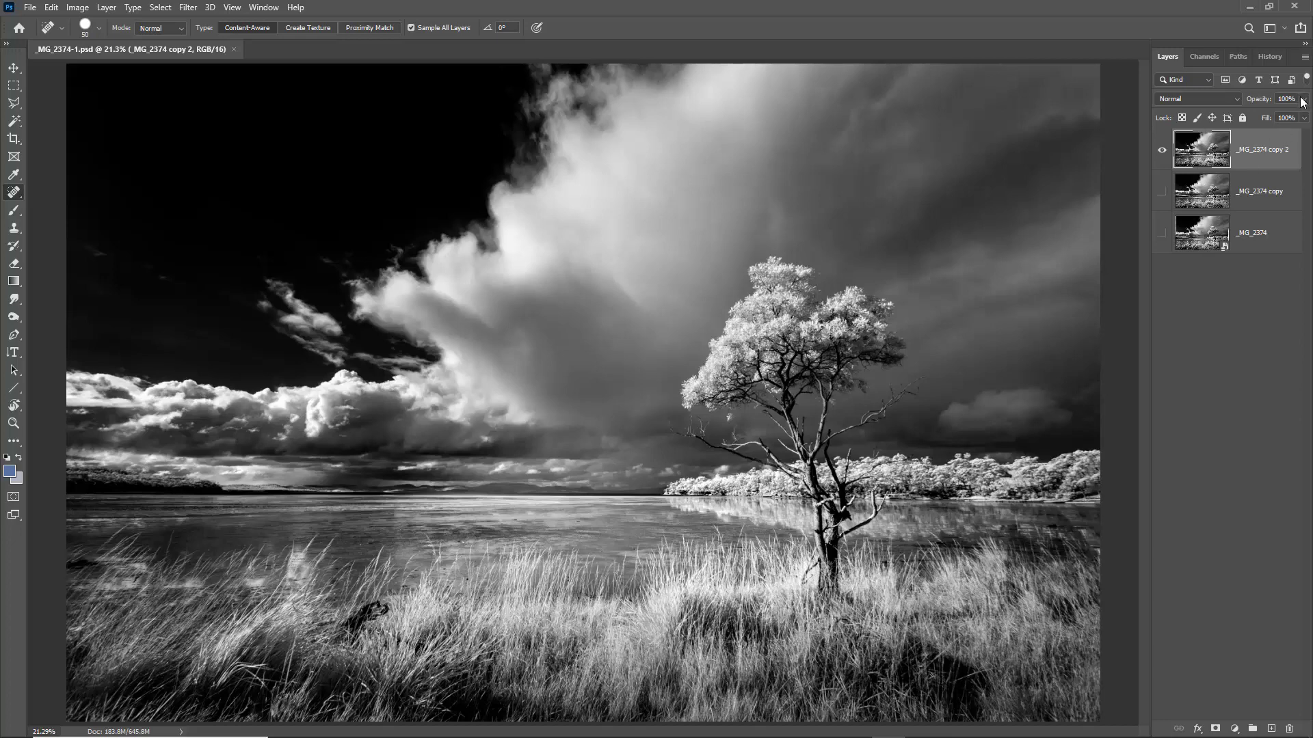
# Flatten the image and open it in Silver Efex Pro 2 from the Nik Collection.
pyautogui.click(1304, 59)
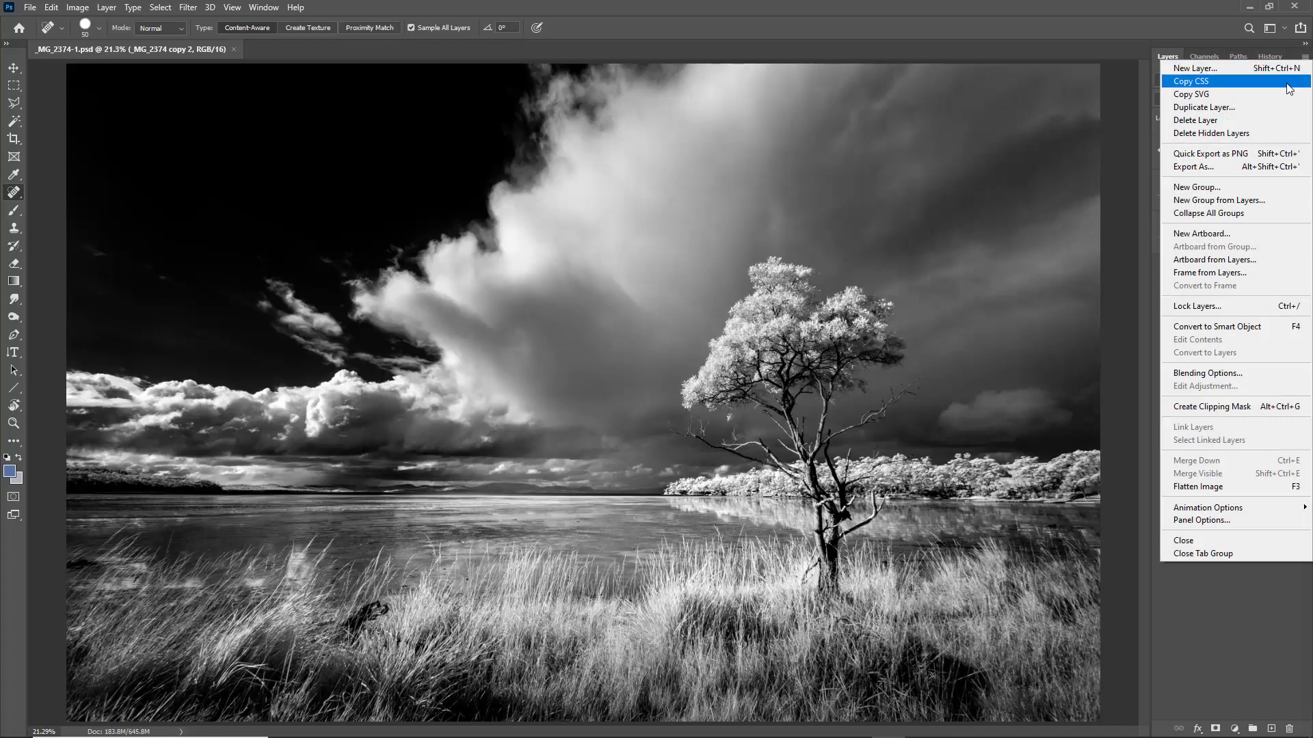
pyautogui.click(1206, 486)
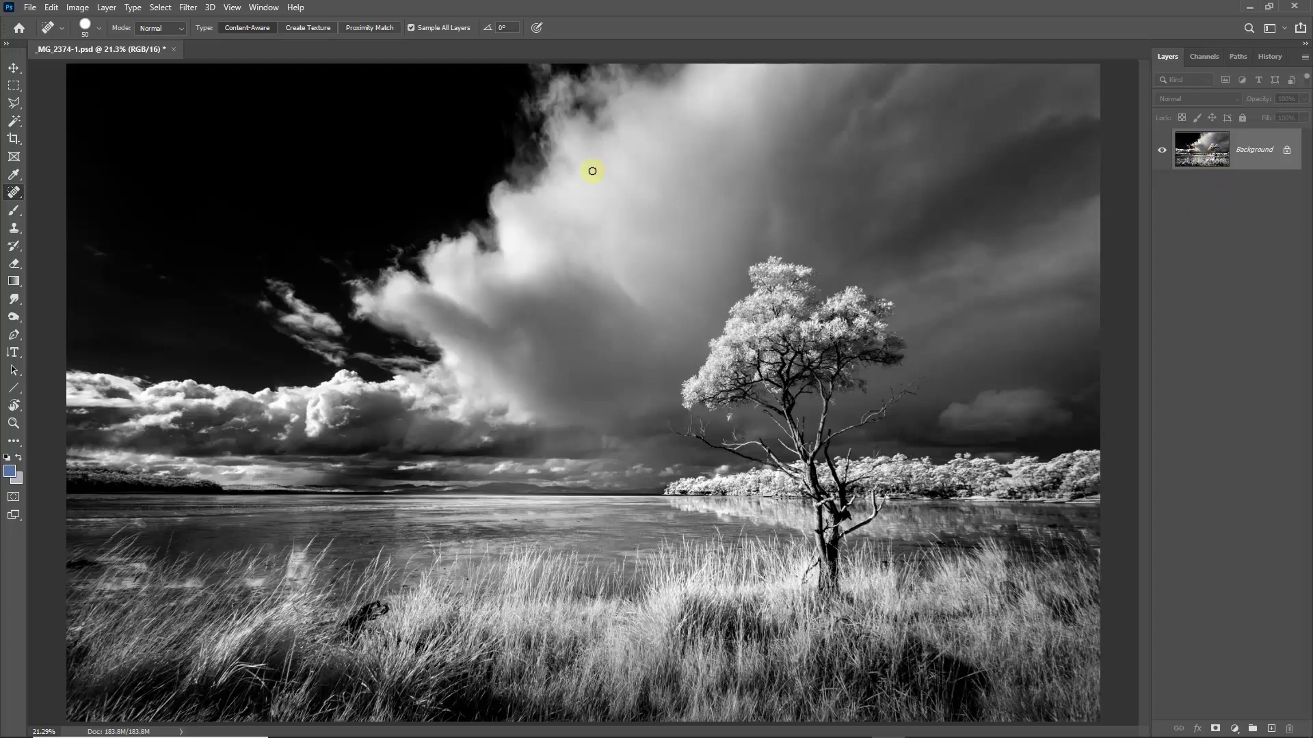
pyautogui.click(188, 7)
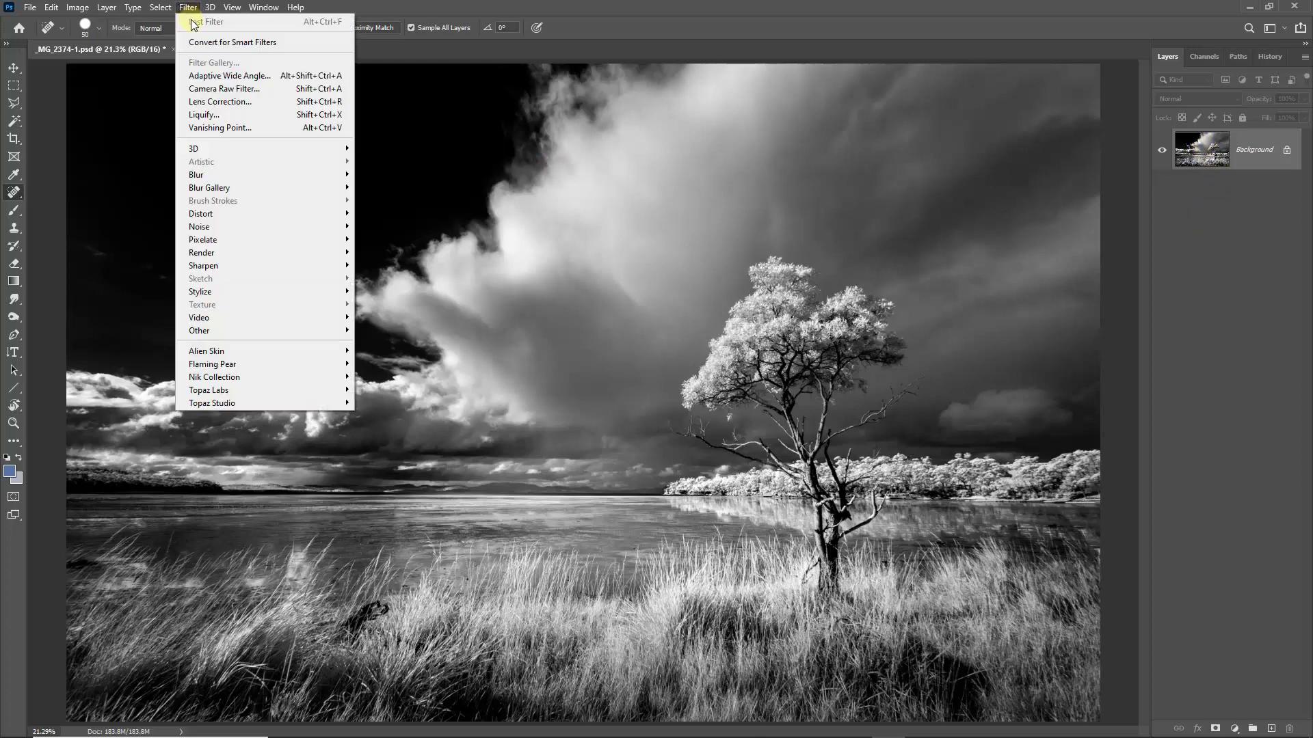
pyautogui.moveTo(216, 379)
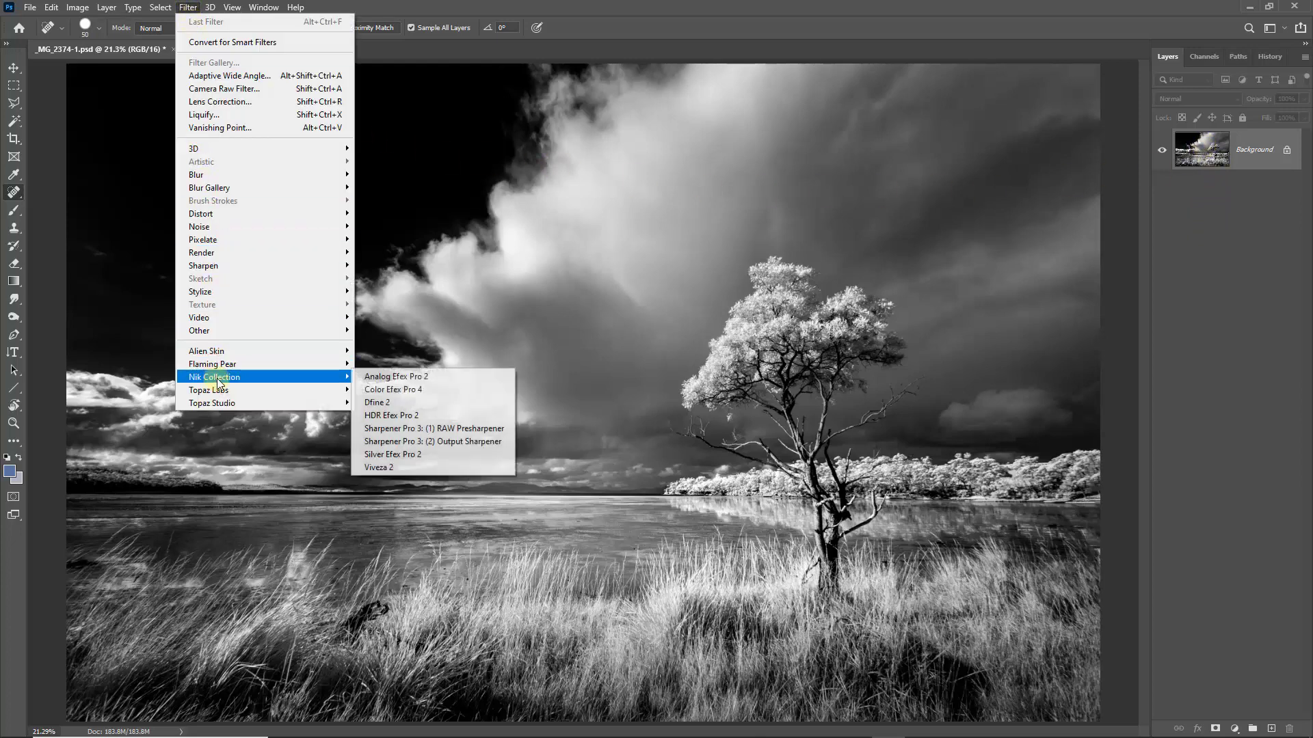
pyautogui.click(391, 454)
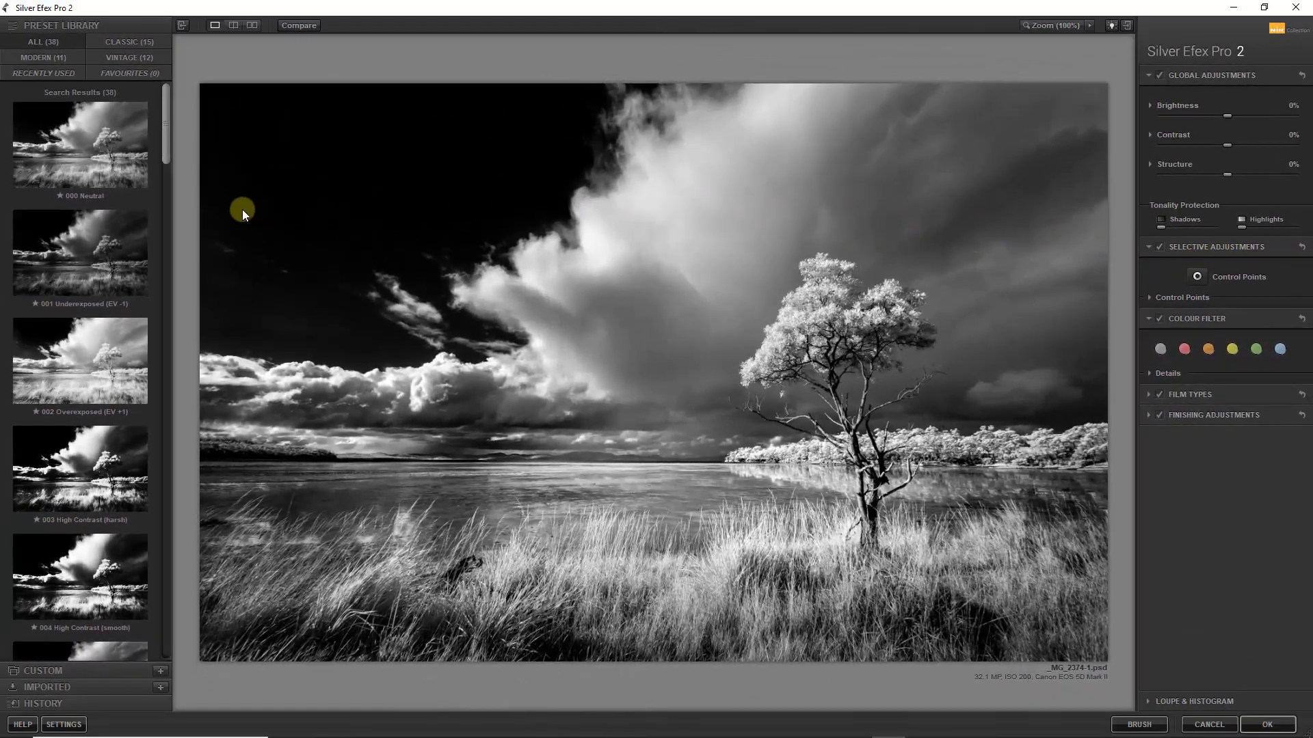
# Try the presets 001 Underexposed (EV -1) and 005 High Structure (harsh), comparing the harsh structure version with the original image.
pyautogui.click(79, 253)
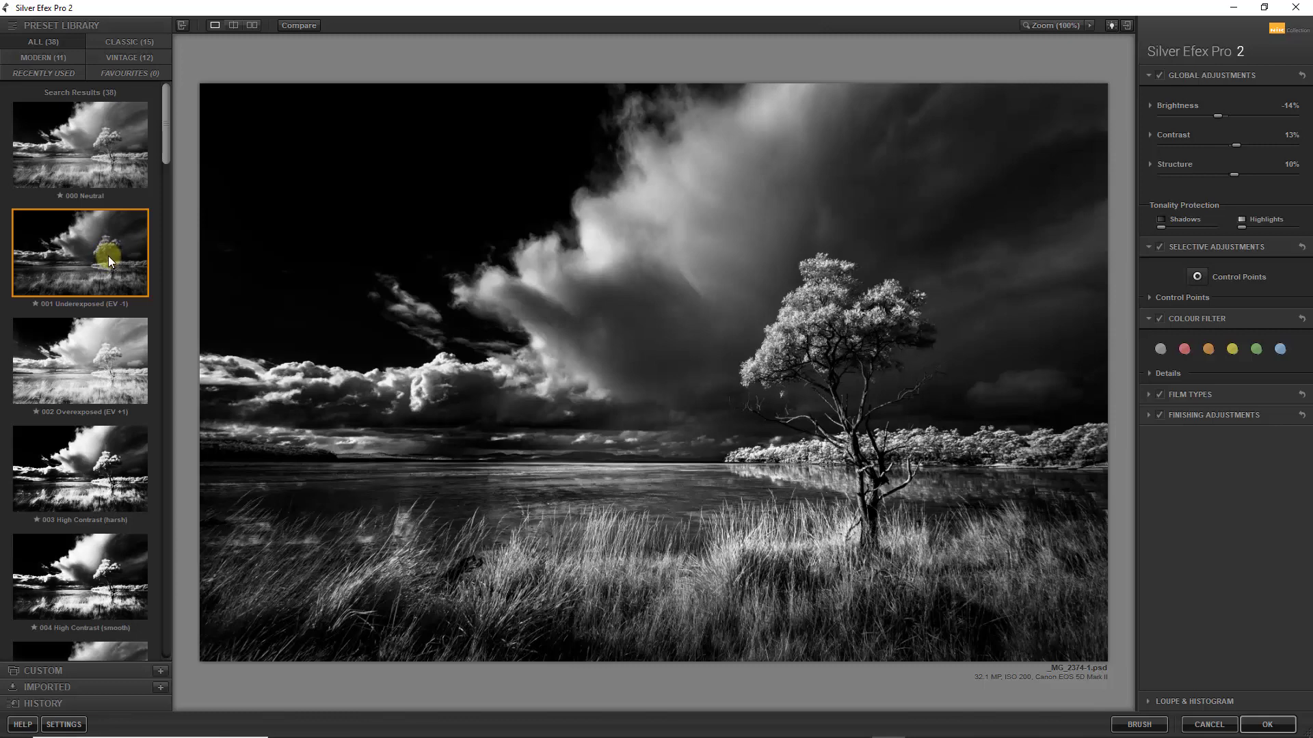
pyautogui.moveTo(166, 153); pyautogui.dragTo(165, 194)
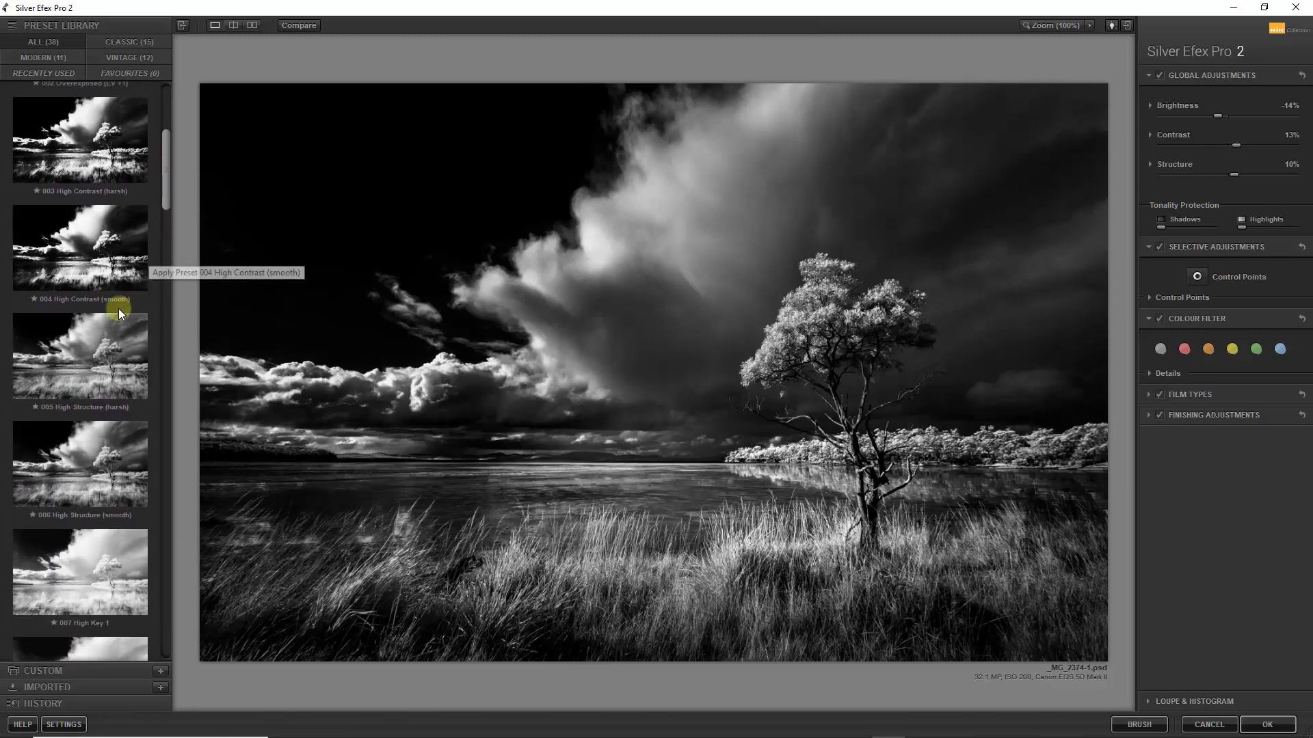
pyautogui.click(86, 353)
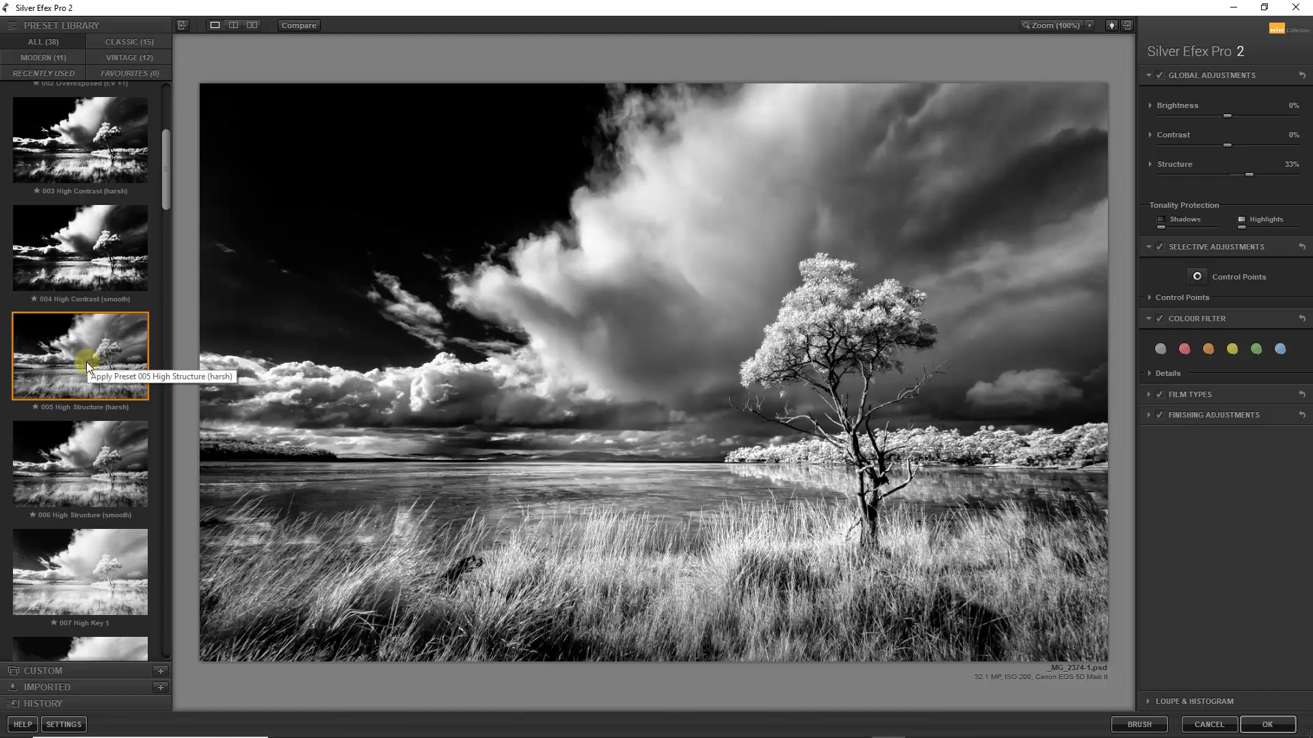
pyautogui.click(302, 25)
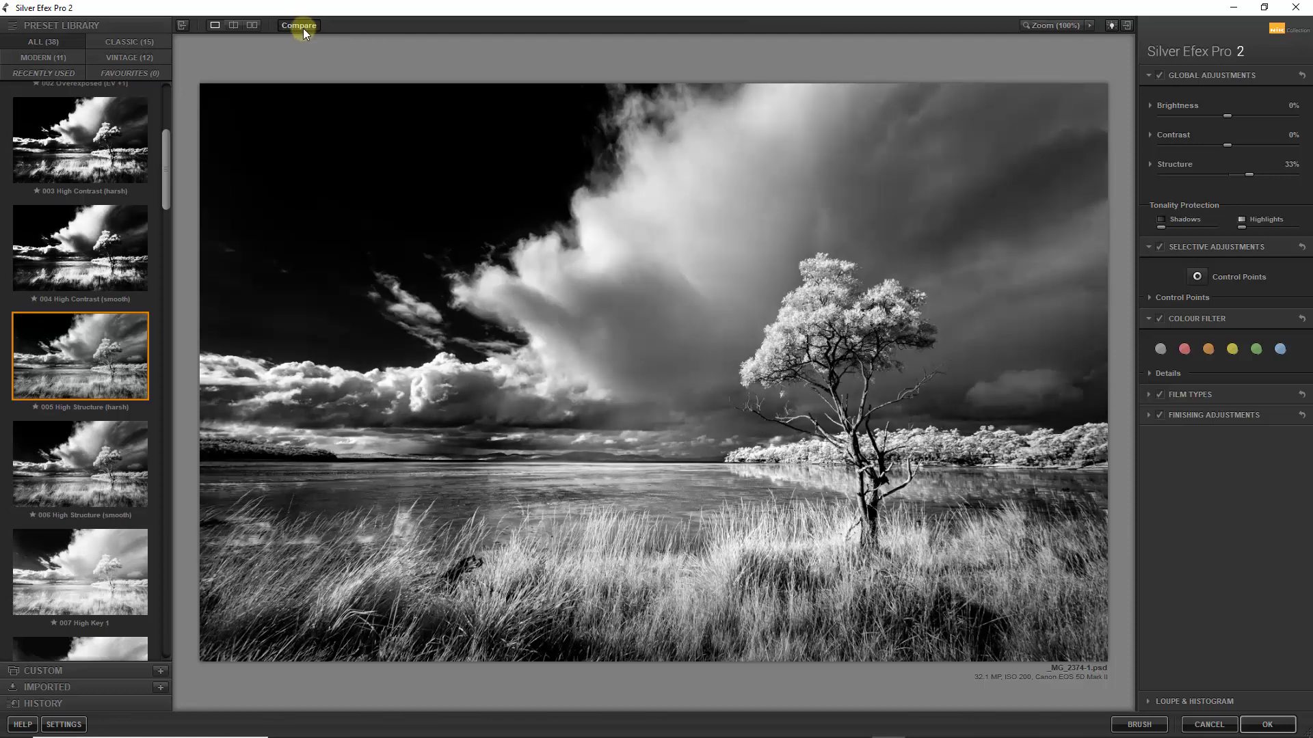
pyautogui.click(303, 28)
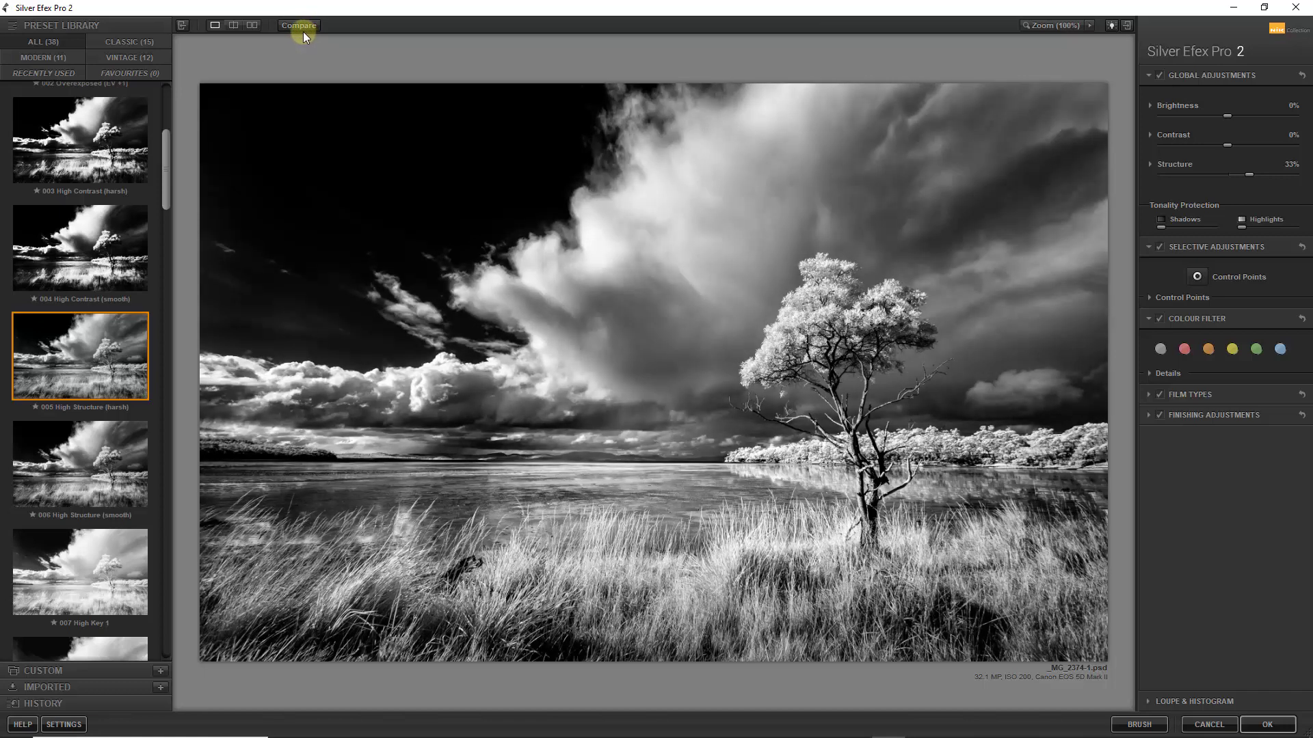
pyautogui.click(302, 24)
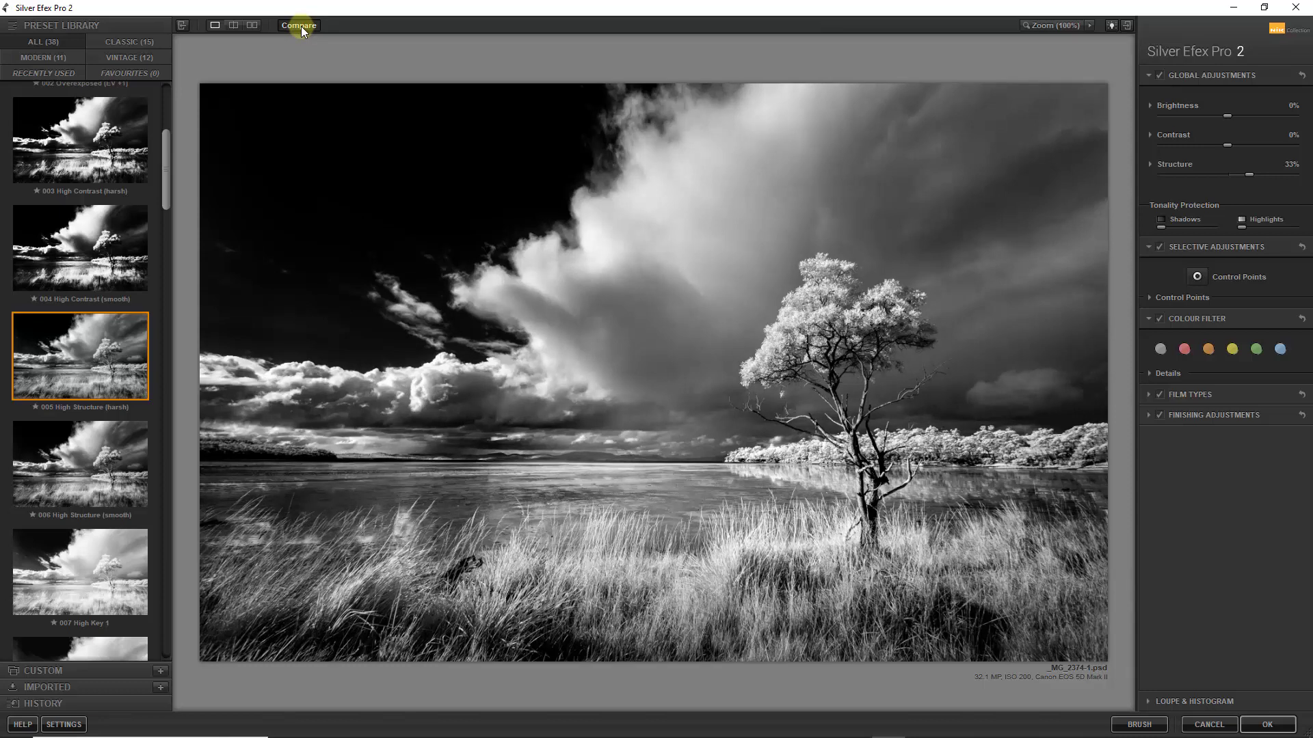
pyautogui.click(301, 27)
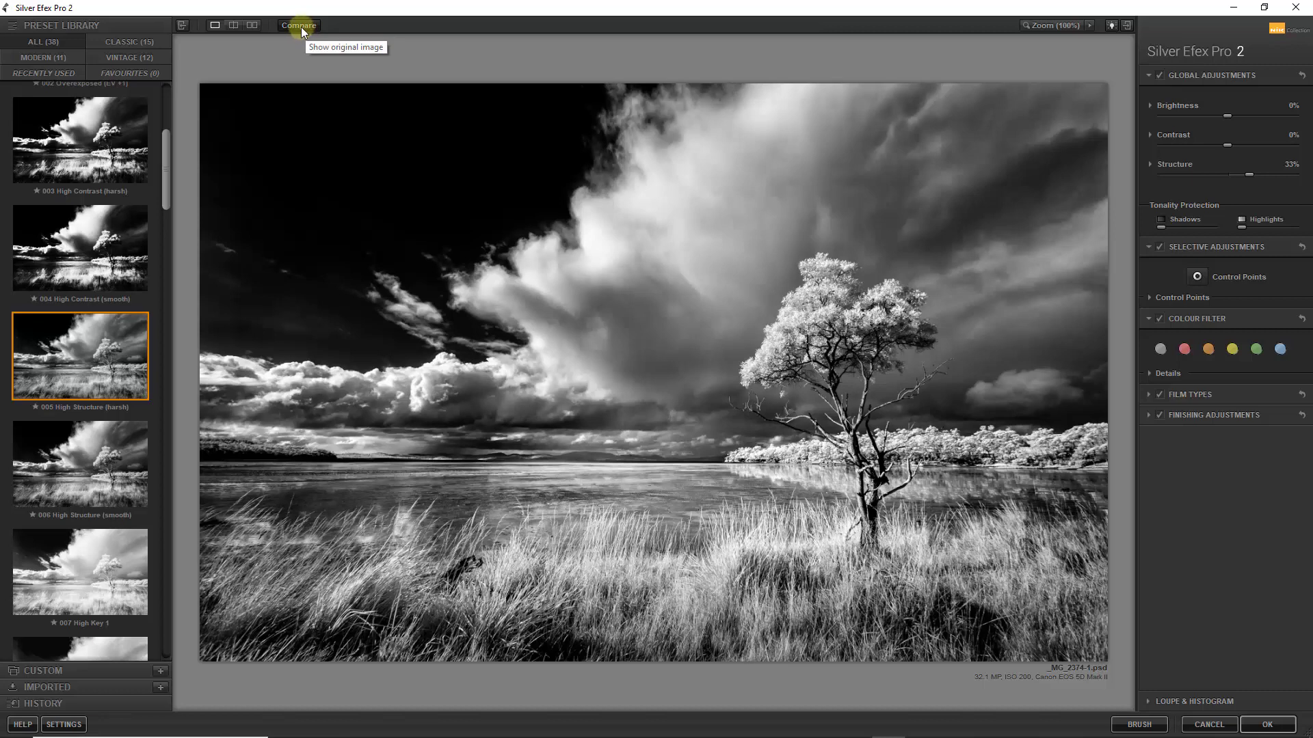
# Apply the 006 High Structure (smooth) preset and compare it with the original image.
pyautogui.click(91, 471)
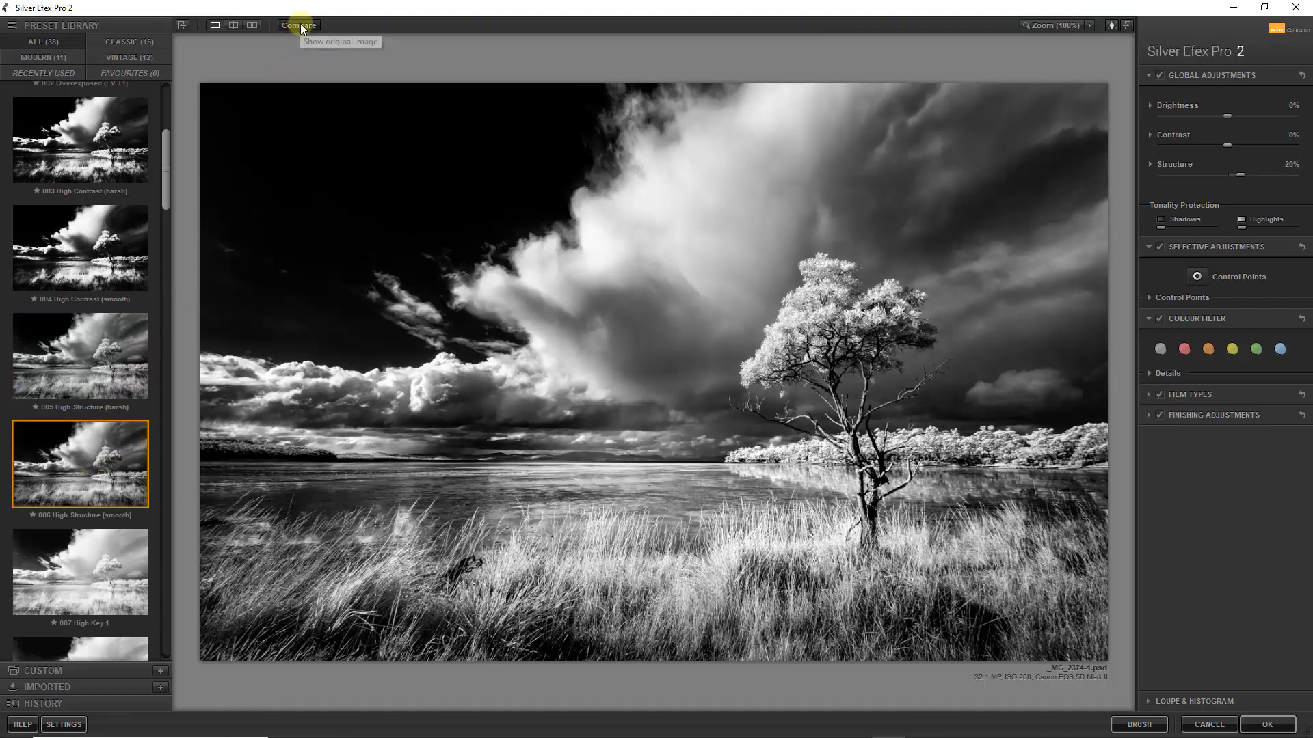
pyautogui.click(299, 26)
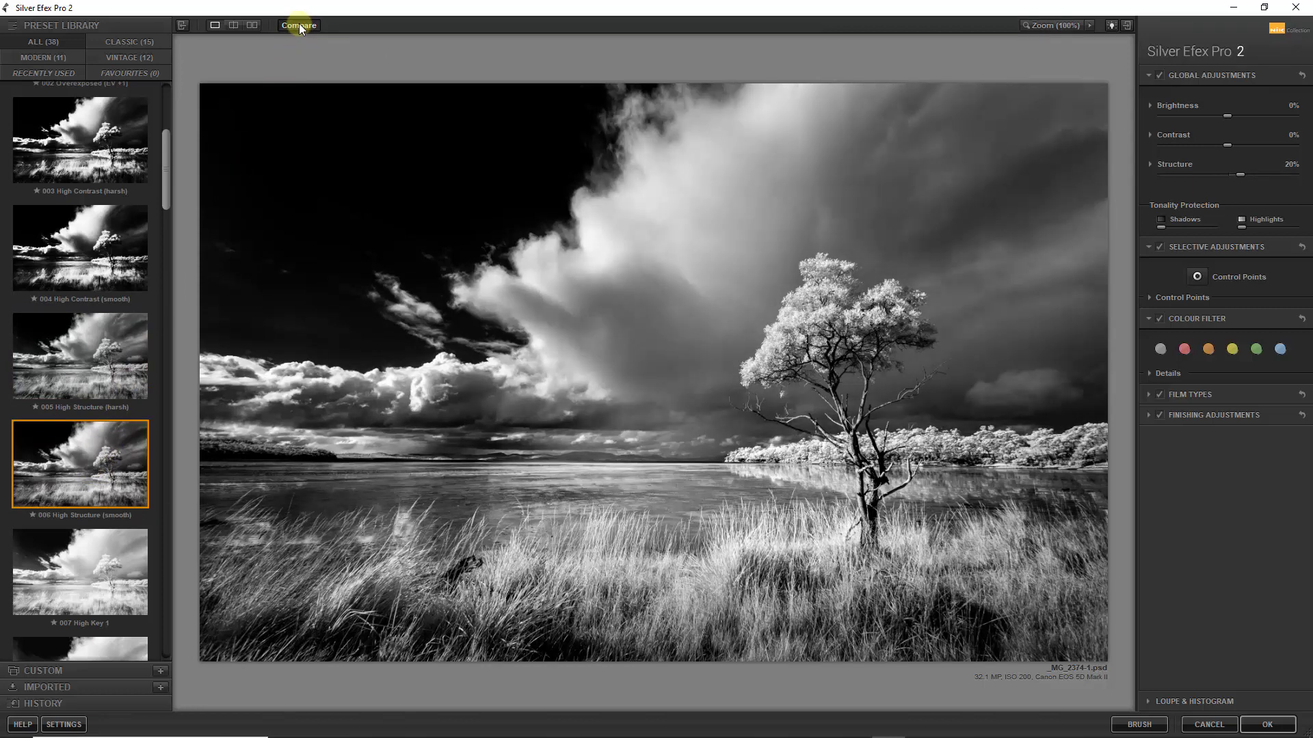
pyautogui.click(299, 26)
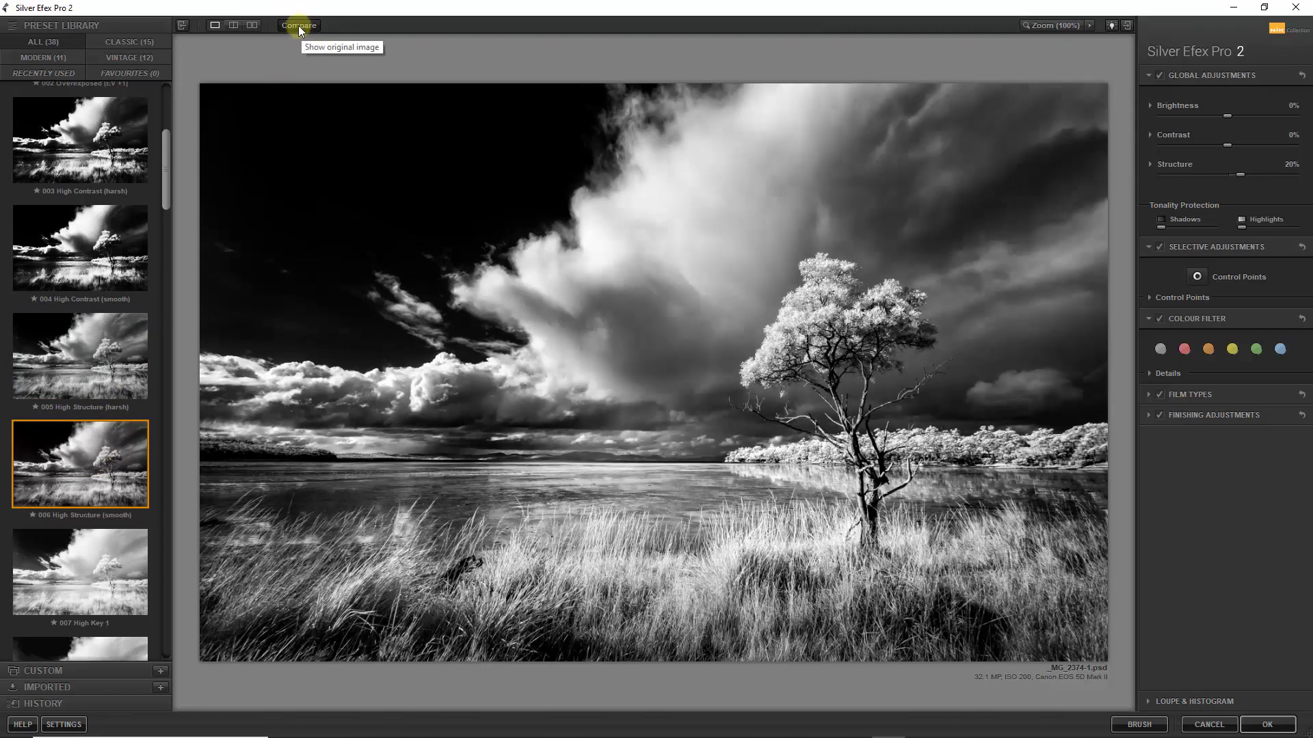
pyautogui.click(299, 25)
pyautogui.click(298, 25)
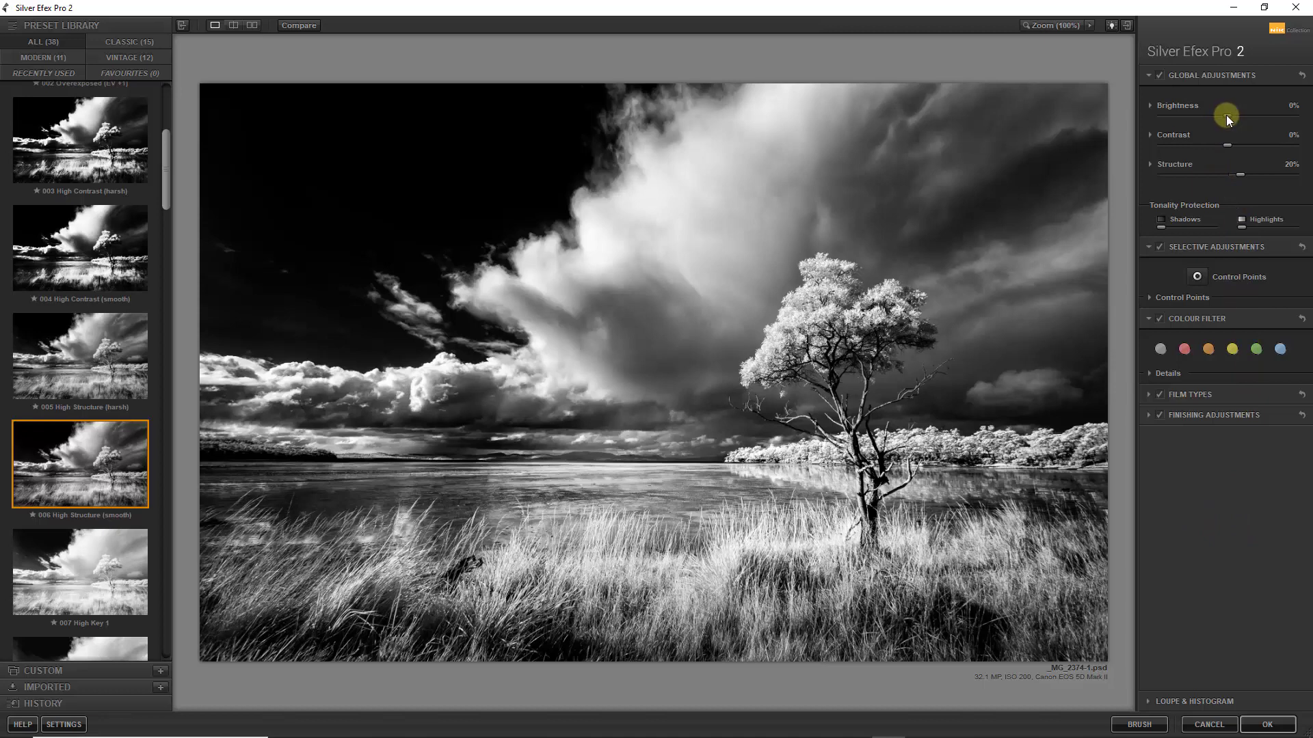
# Set the global Brightness to 1%.
pyautogui.moveTo(1223, 117); pyautogui.dragTo(1226, 118)
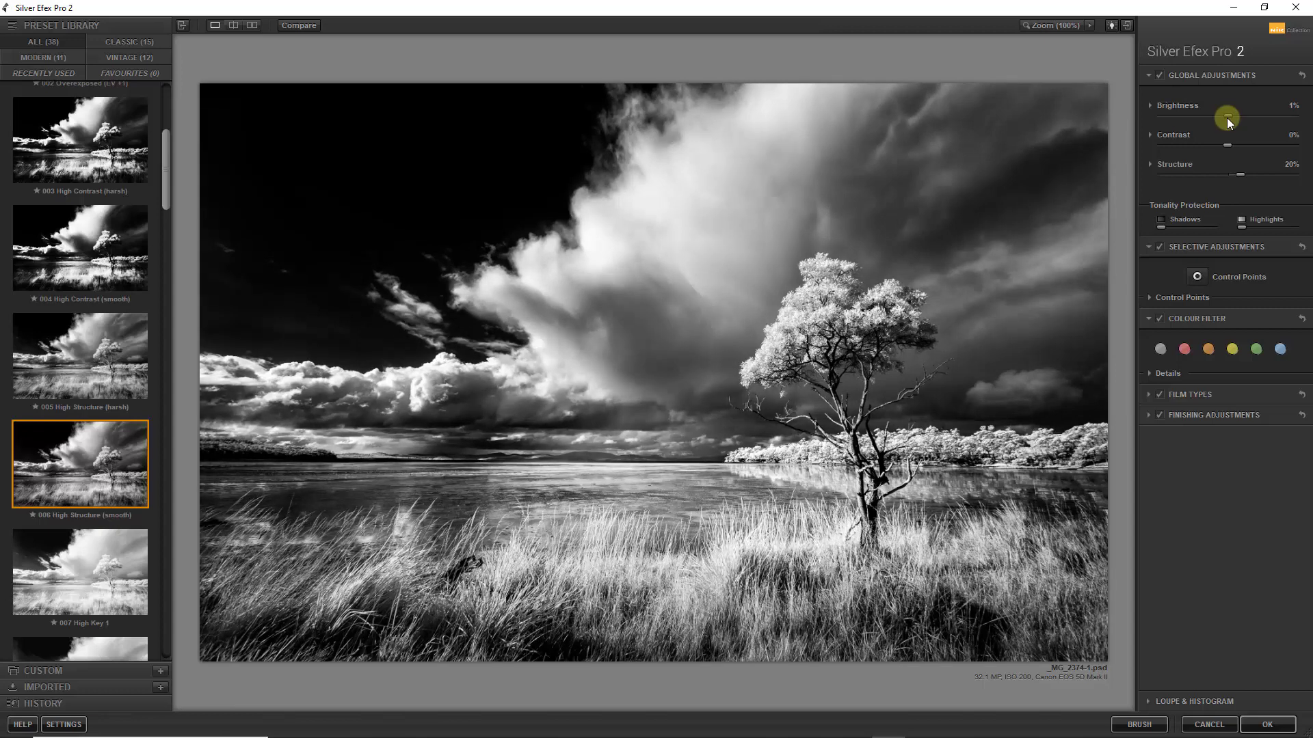